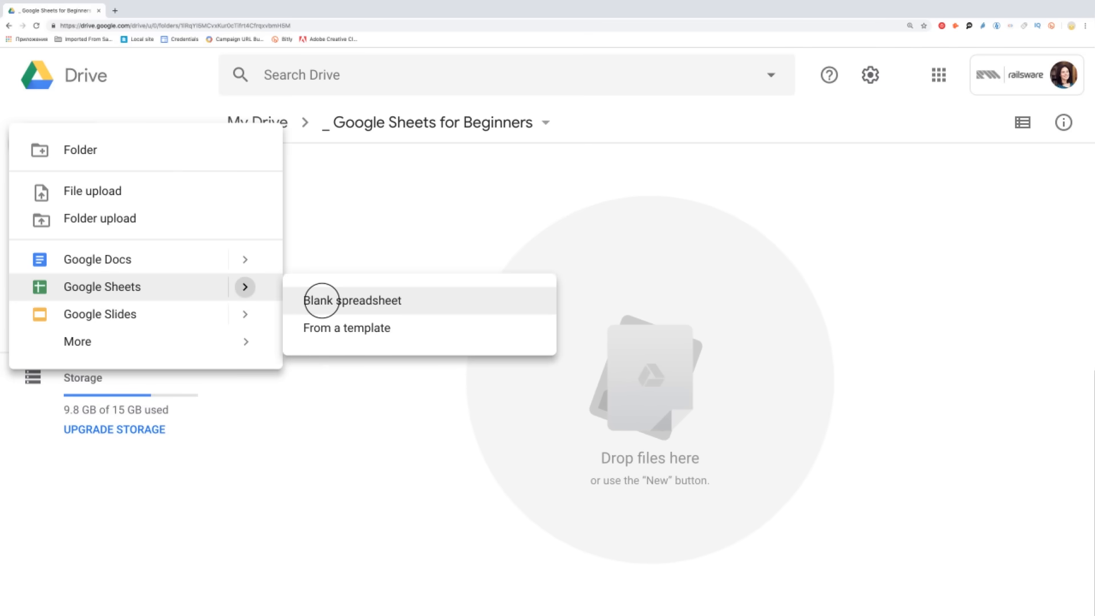
# Open the Google Sheets template gallery from Drive and view the General templates
pyautogui.click(317, 327)
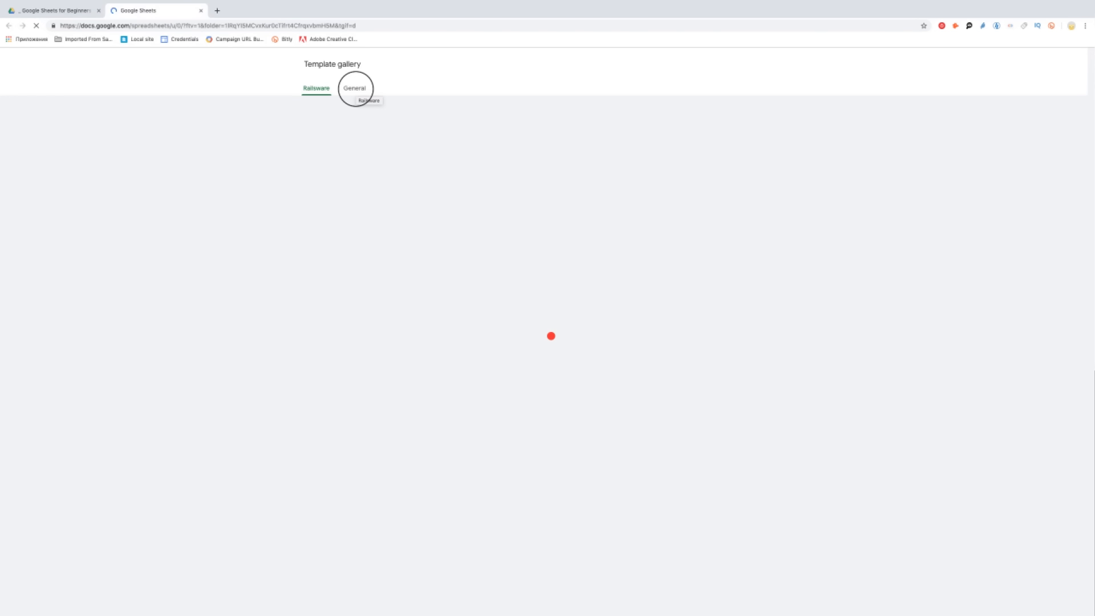
pyautogui.click(355, 89)
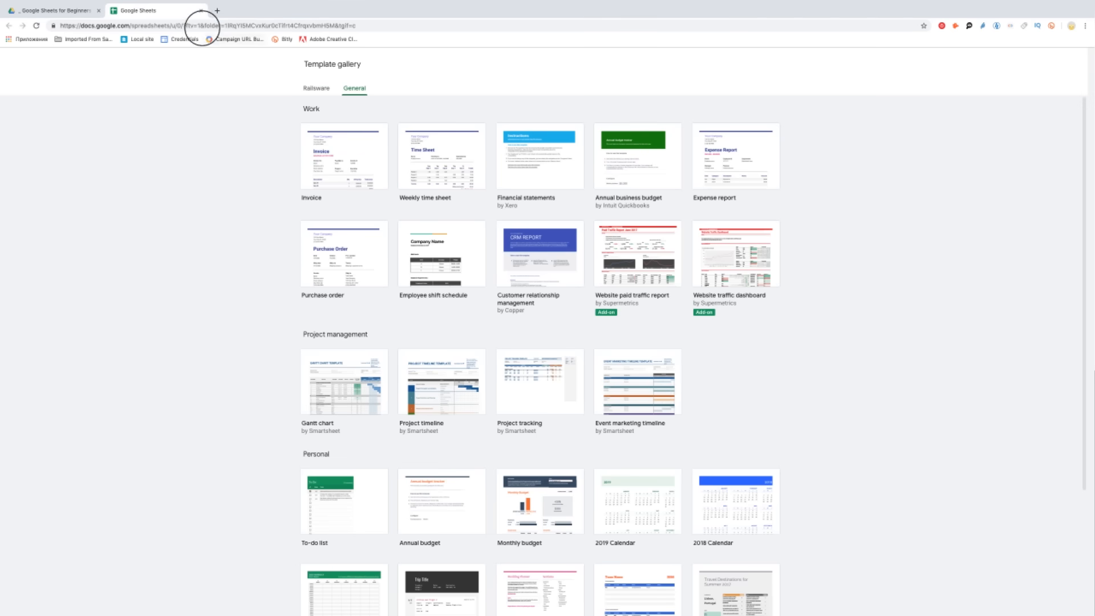
# Create a new blank spreadsheet by going to the address sheets.new
pyautogui.click(199, 25)
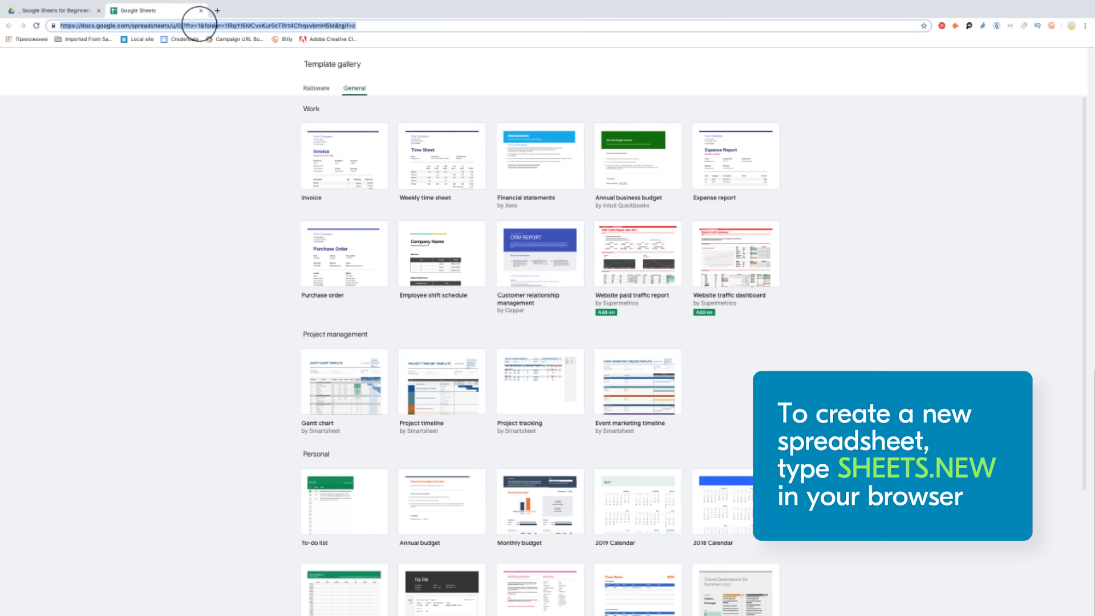
pyautogui.write('s')
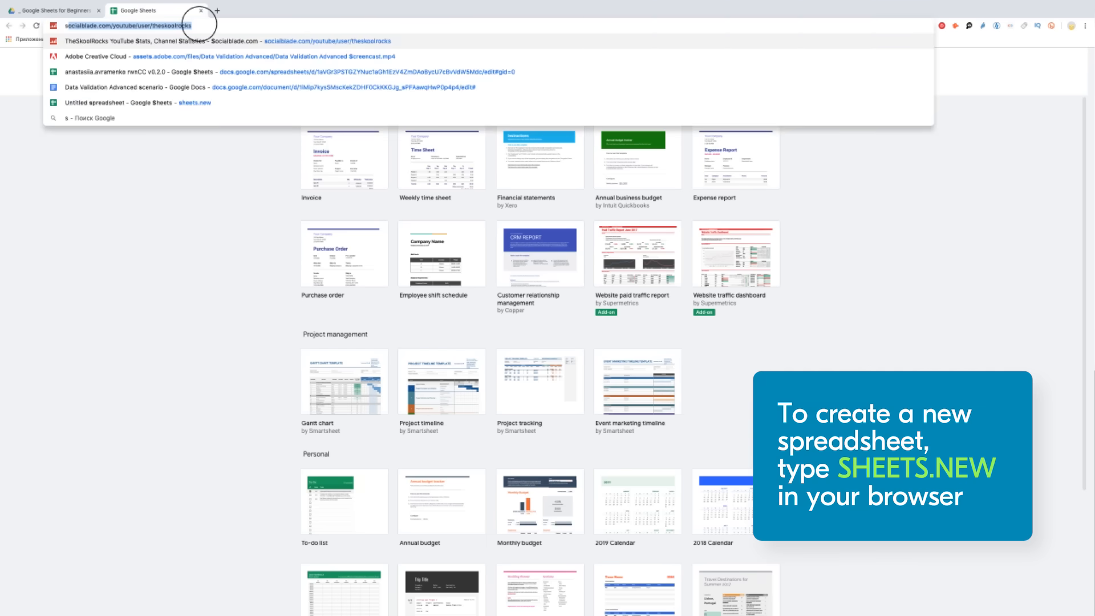
pyautogui.write('heets.')
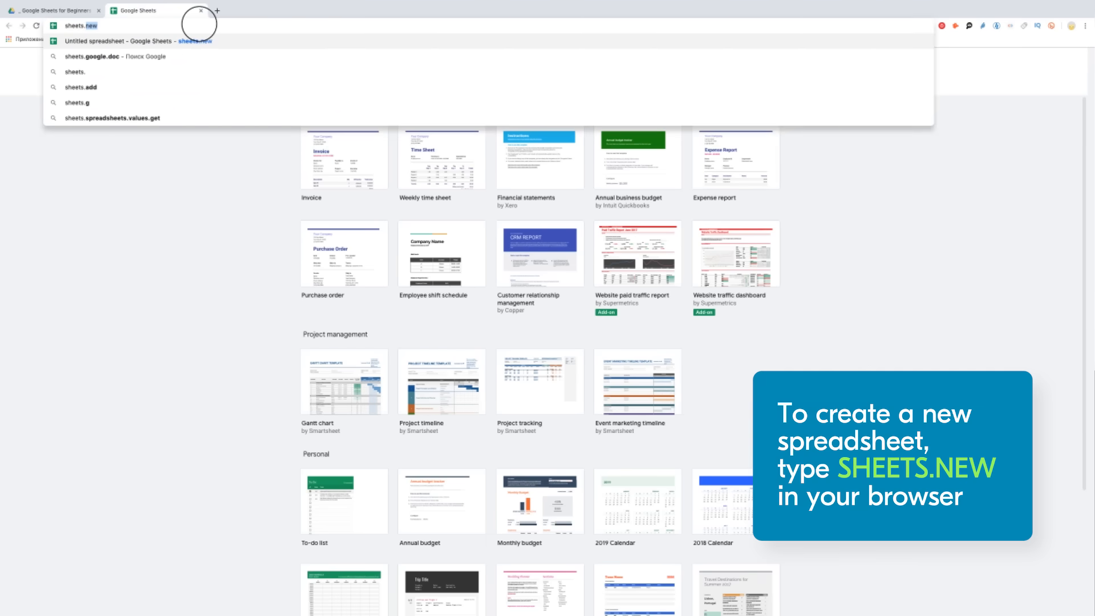
pyautogui.write('new')
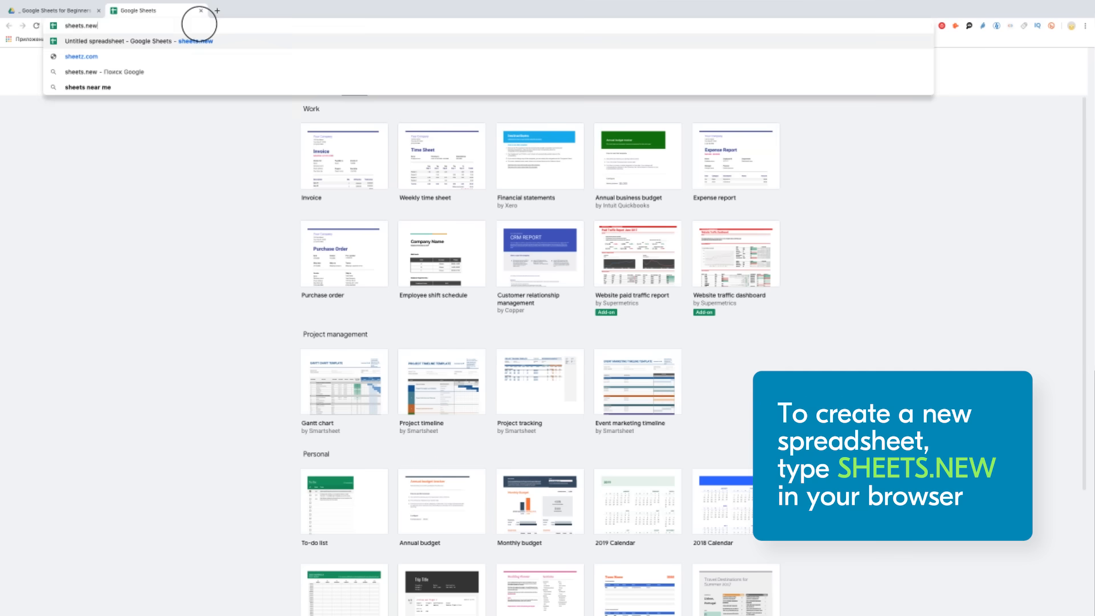
pyautogui.press('Return')
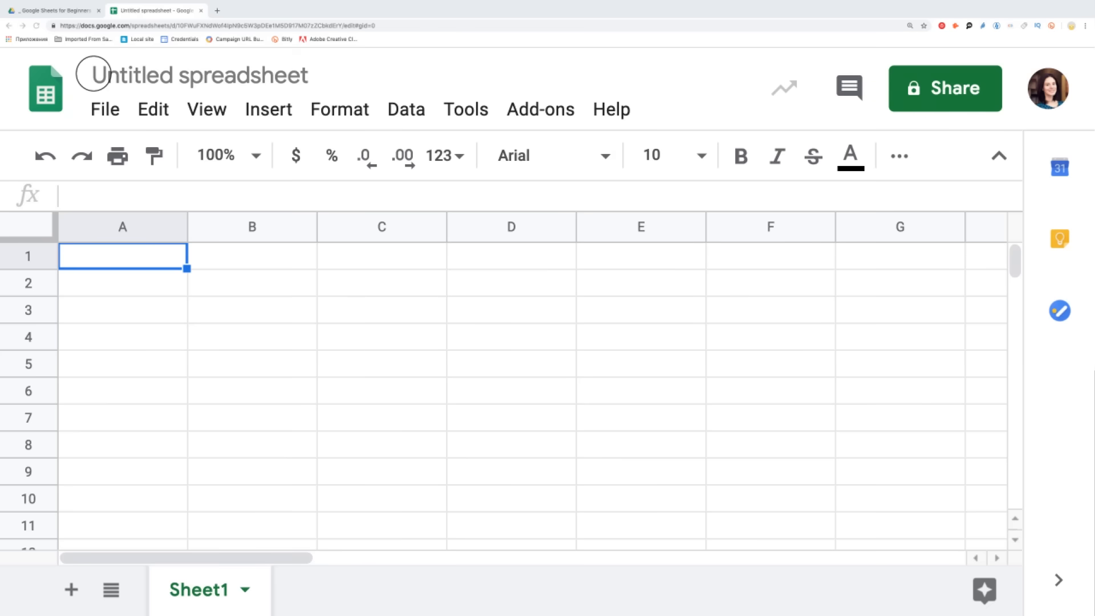
# Rename the untitled spreadsheet as "My new sheet"
pyautogui.click(93, 74)
pyautogui.write('M')
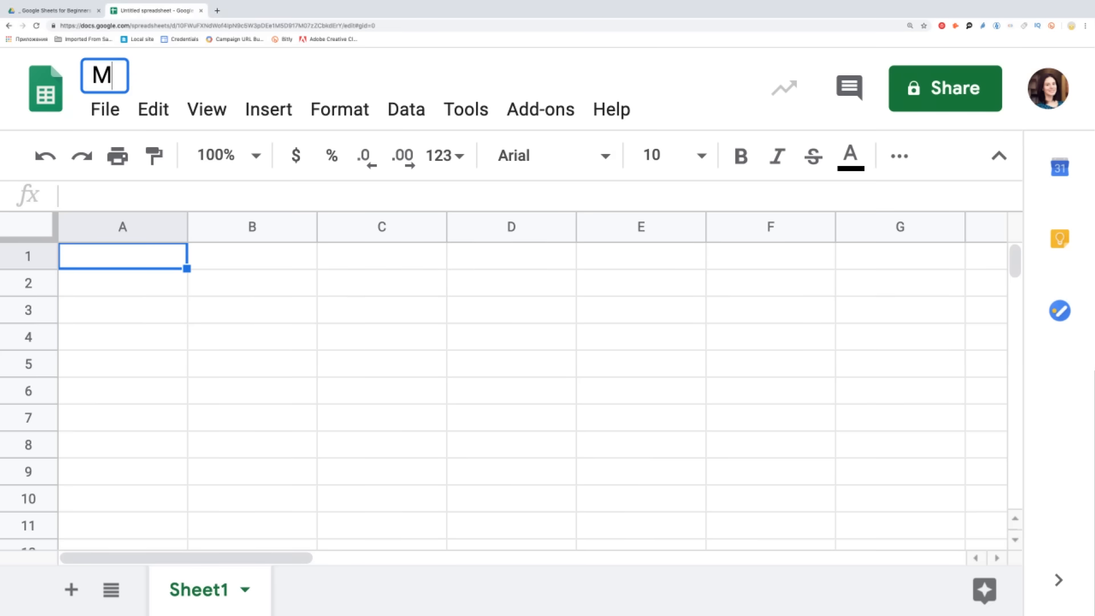
pyautogui.write('y new sheet')
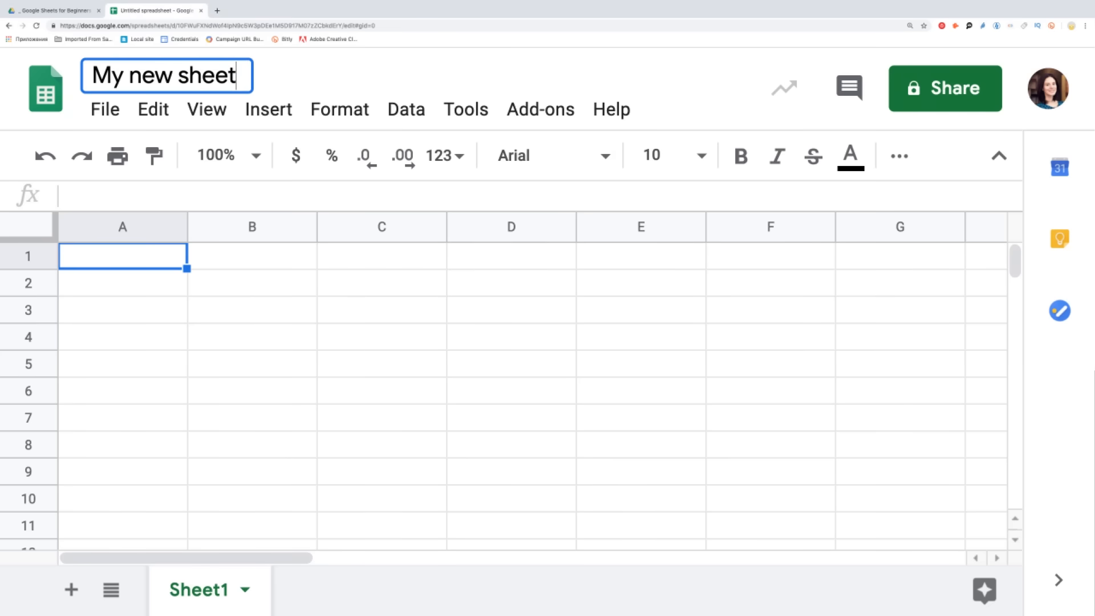
pyautogui.press('Return')
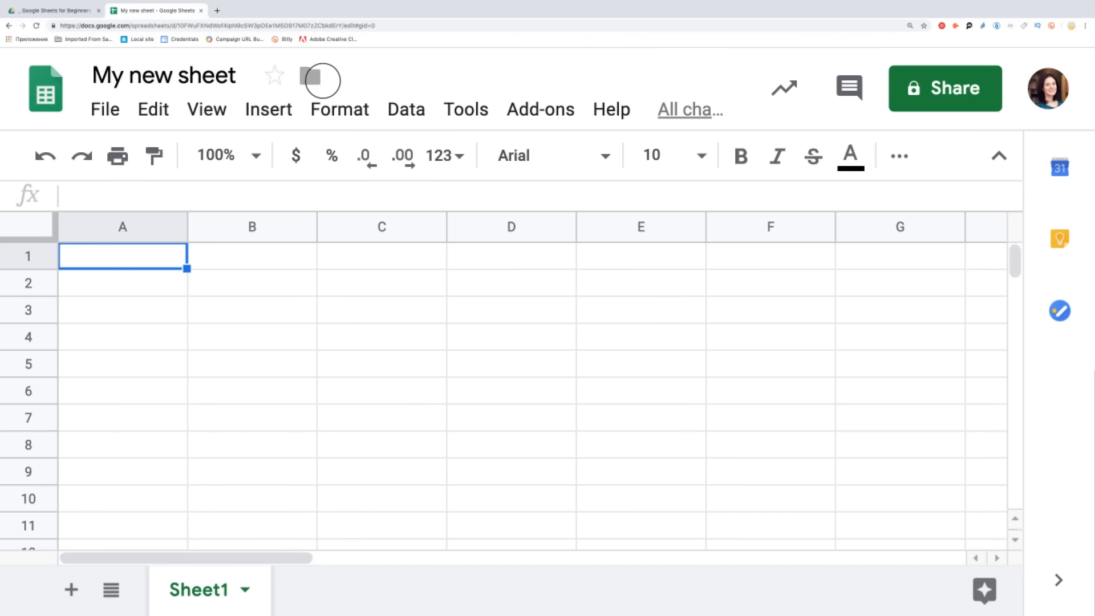
# Move the spreadsheet from My Drive into the "_ Google Sheets for Beginners" folder
pyautogui.click(311, 78)
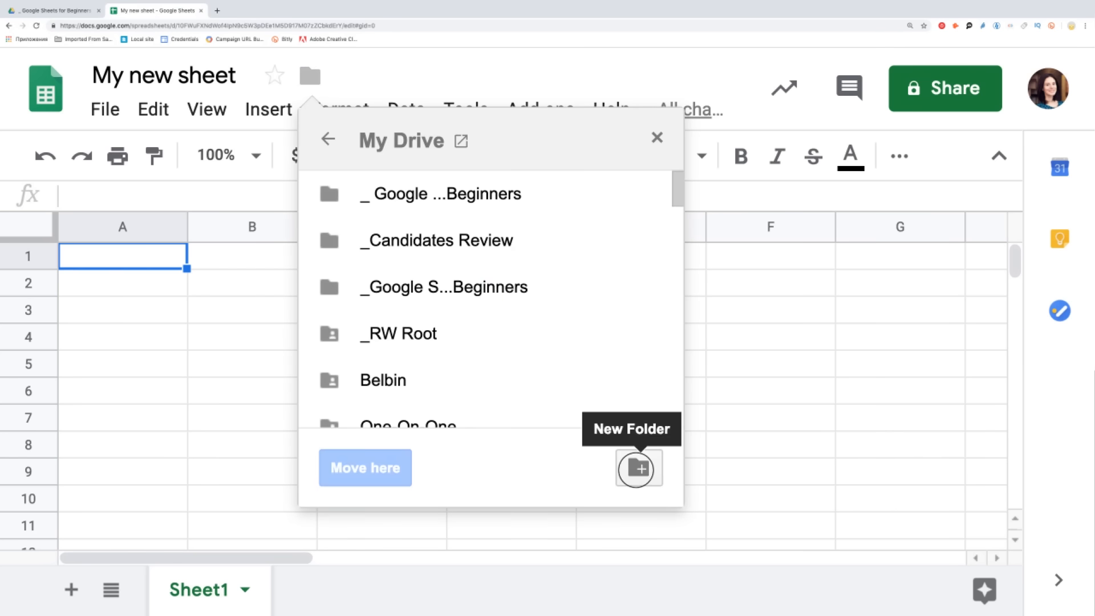
pyautogui.doubleClick(485, 199)
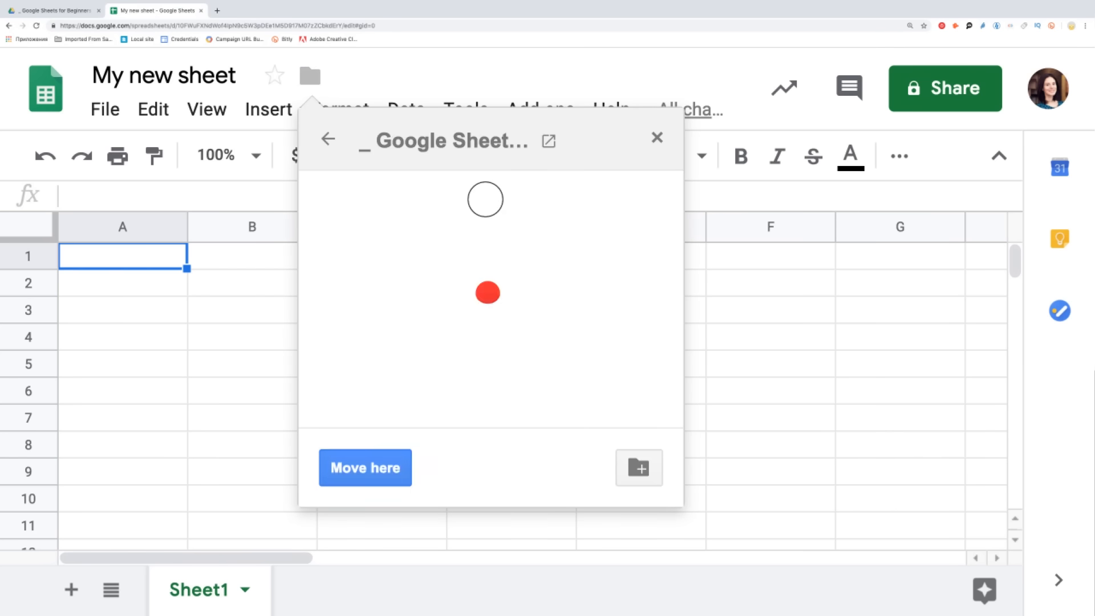
pyautogui.click(368, 472)
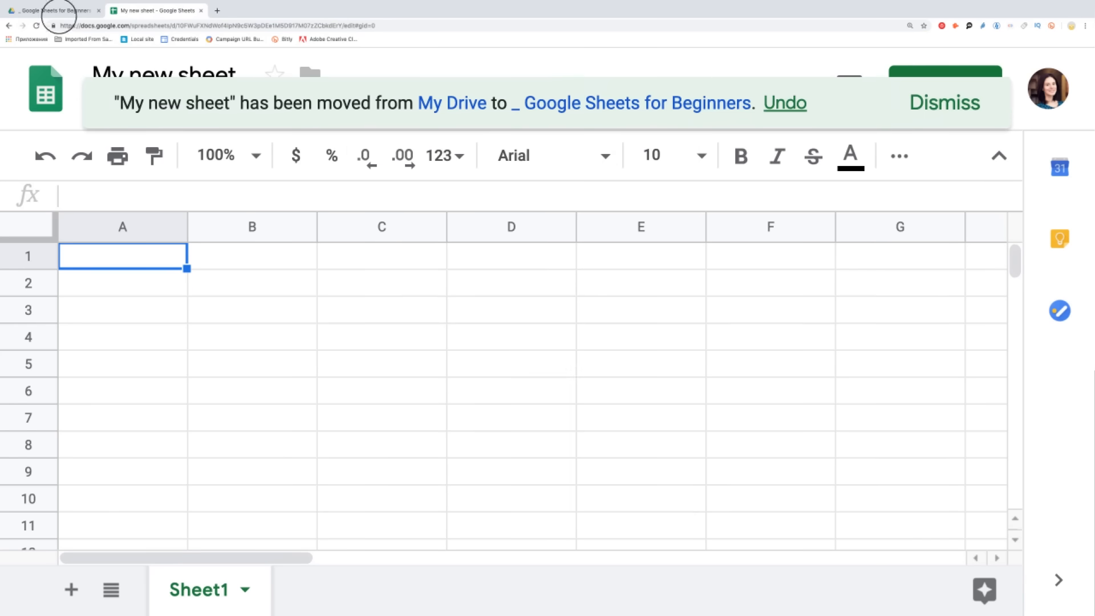
# Switch to the Google Drive folder and upload the file ke-list-overview_126847_2019-2-2_10-14-37.csv into it
pyautogui.click(58, 11)
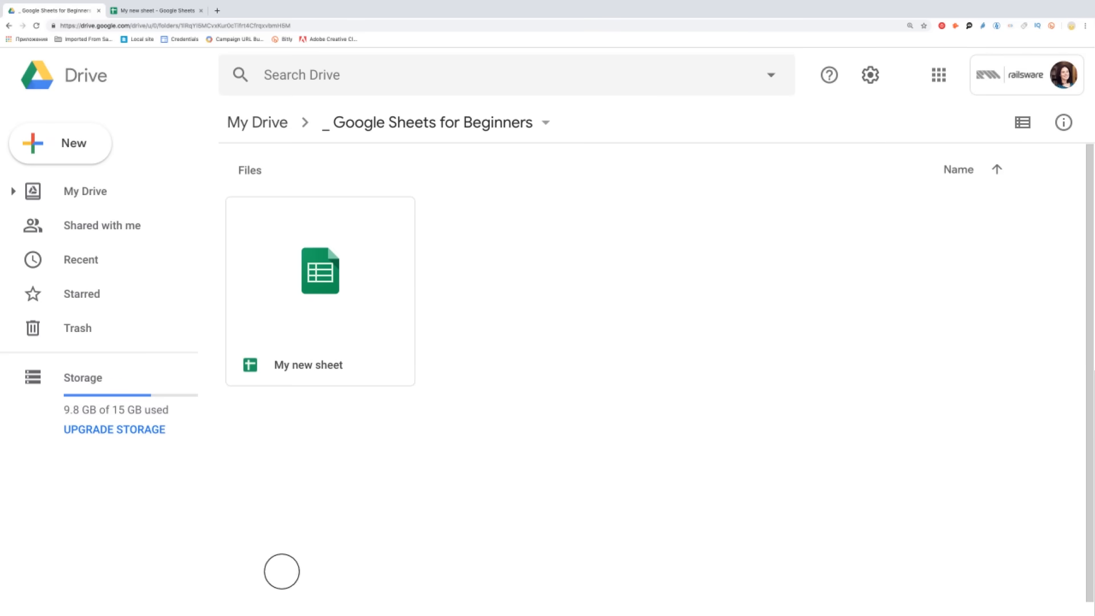
pyautogui.moveTo(701, 603); pyautogui.dragTo(522, 309)
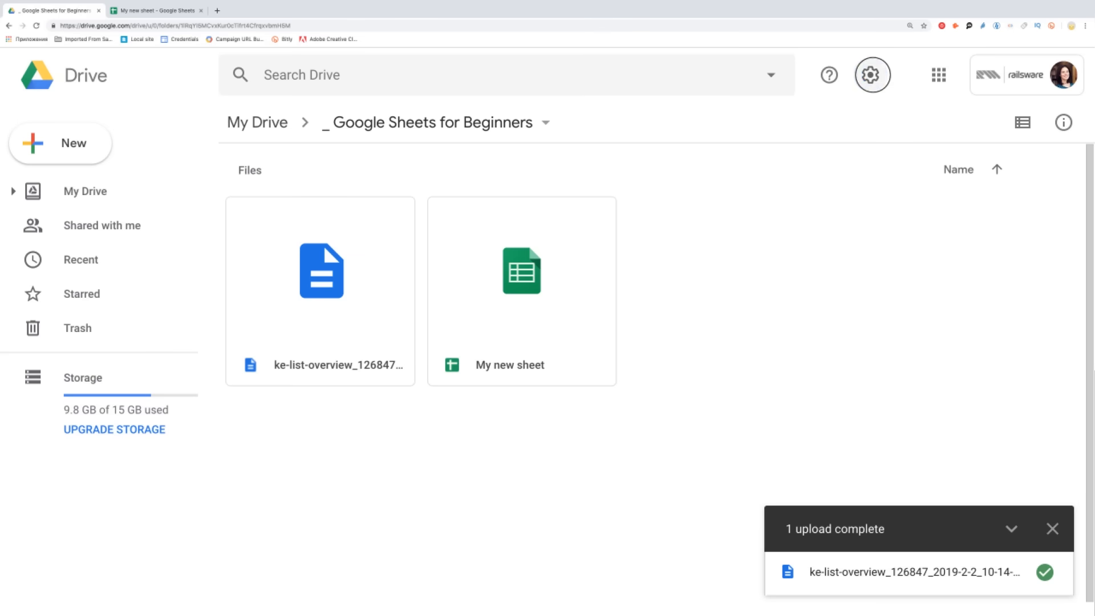
# Enable converting uploaded files to Google Docs editor format in the Drive settings and save the change
pyautogui.click(870, 75)
pyautogui.click(709, 121)
pyautogui.click(501, 299)
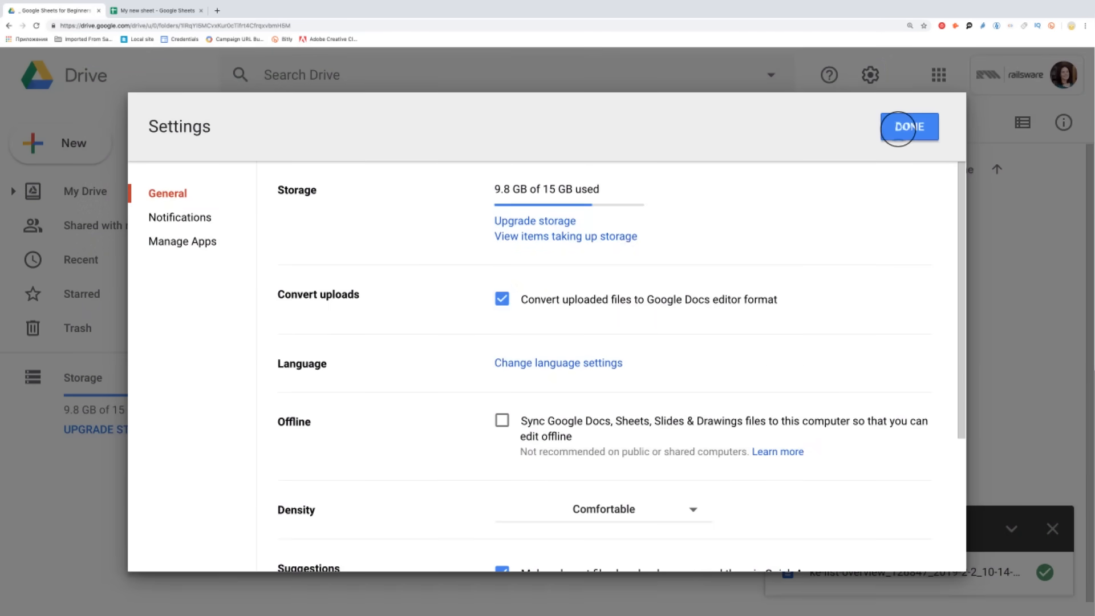
pyautogui.click(899, 123)
# Preview the uploaded ke-list-overview CSV file and open it with Google Sheets
pyautogui.click(303, 314)
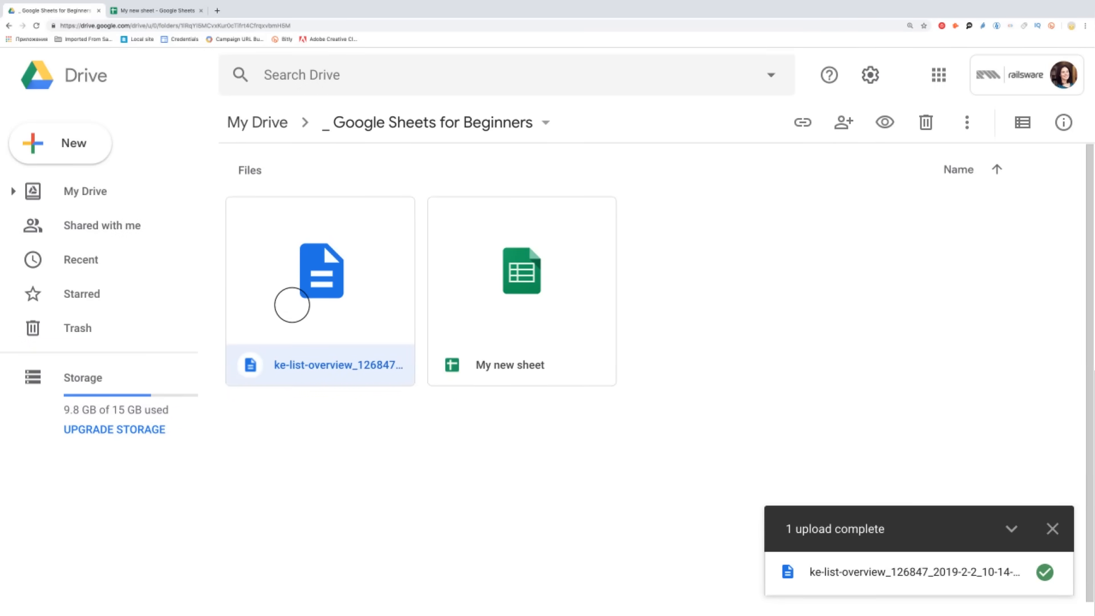
pyautogui.doubleClick(291, 304)
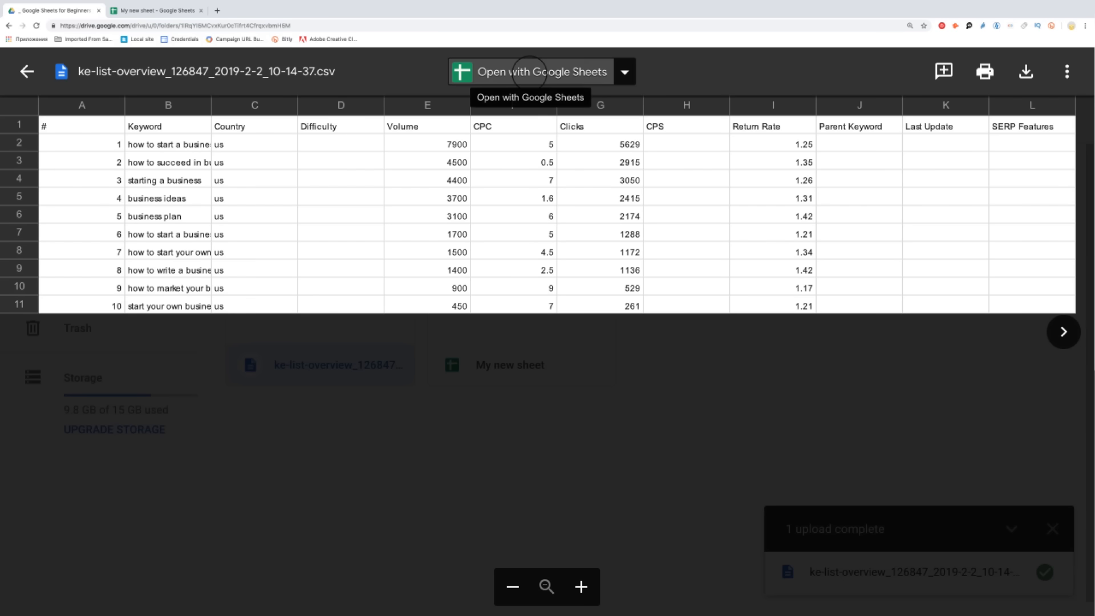
pyautogui.click(529, 71)
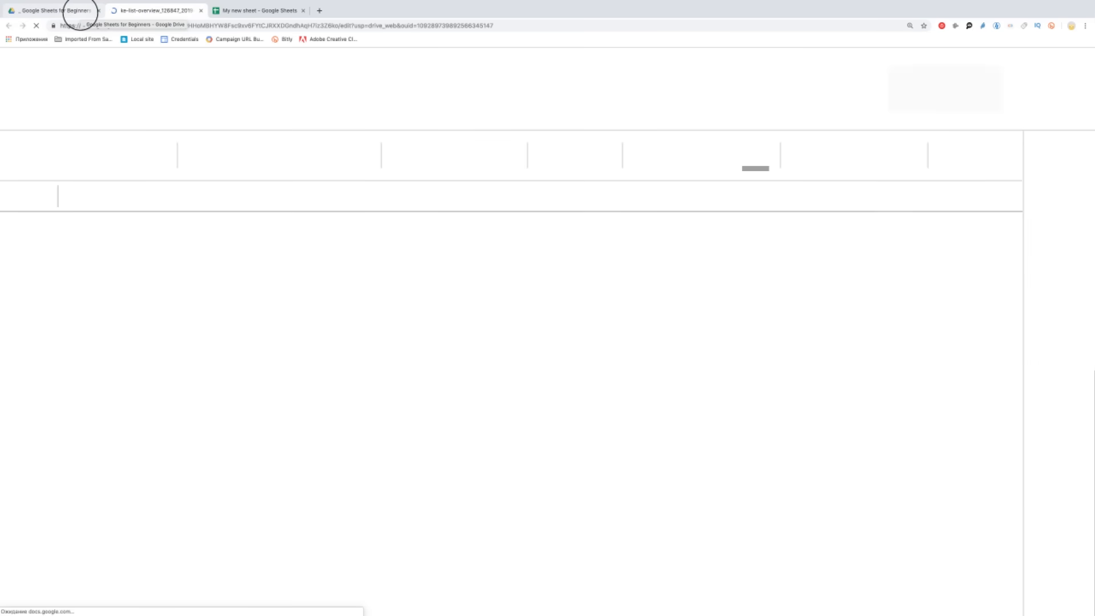
# Return to the Drive folder to check its files, and switch to the "My new sheet" spreadsheet
pyautogui.click(80, 11)
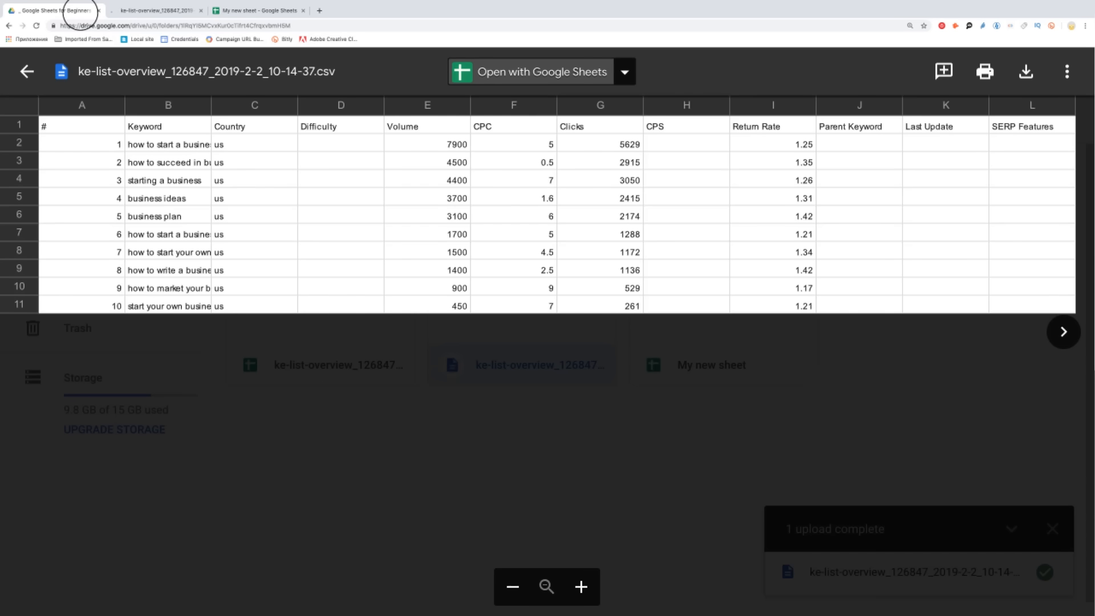
pyautogui.click(17, 73)
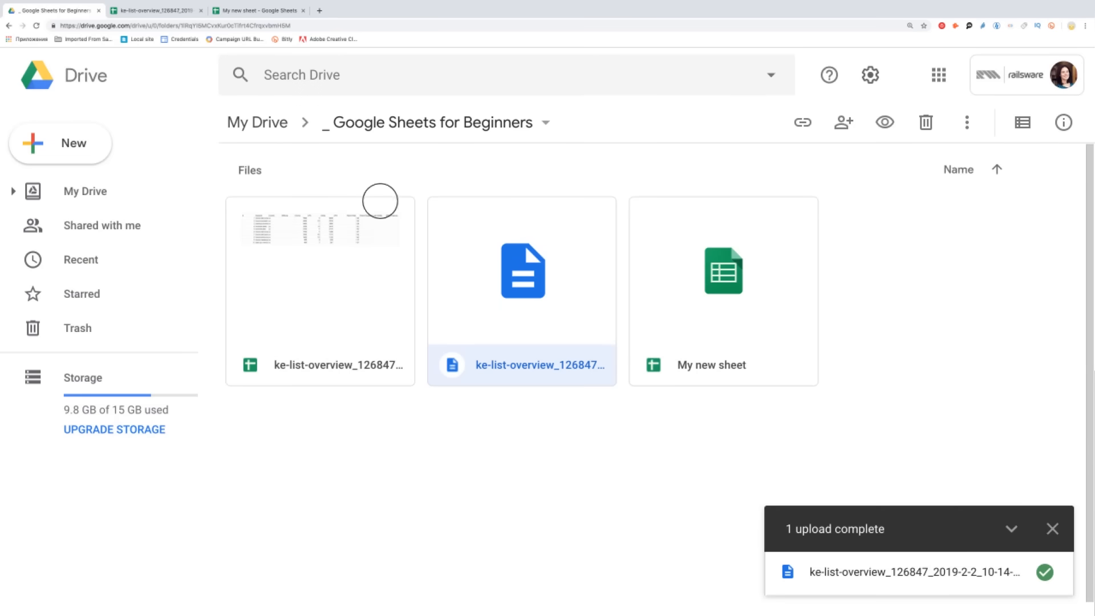
pyautogui.click(712, 327)
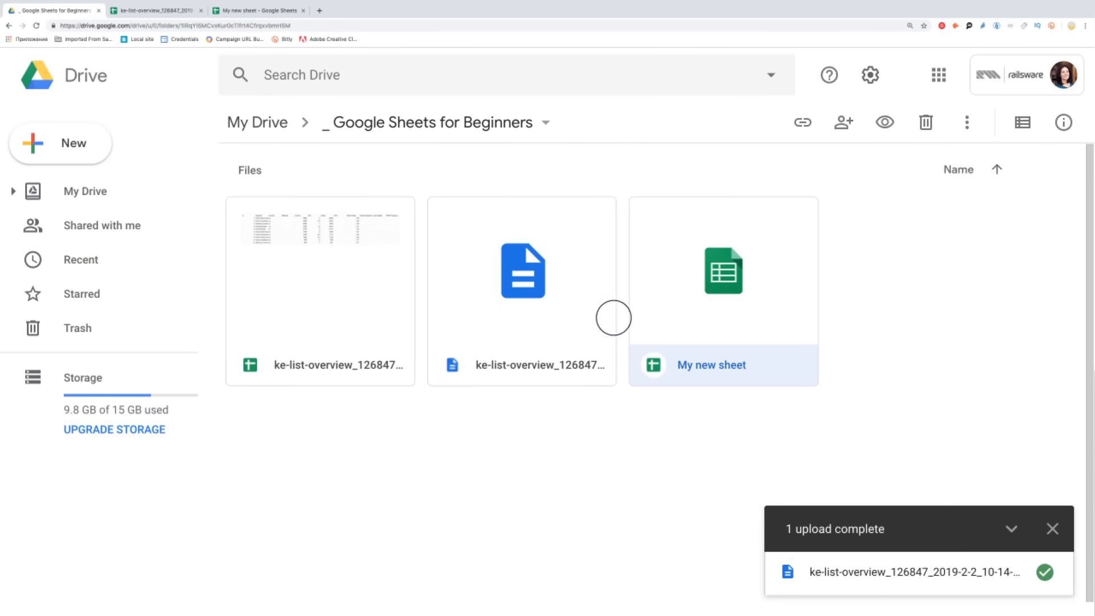
pyautogui.click(252, 10)
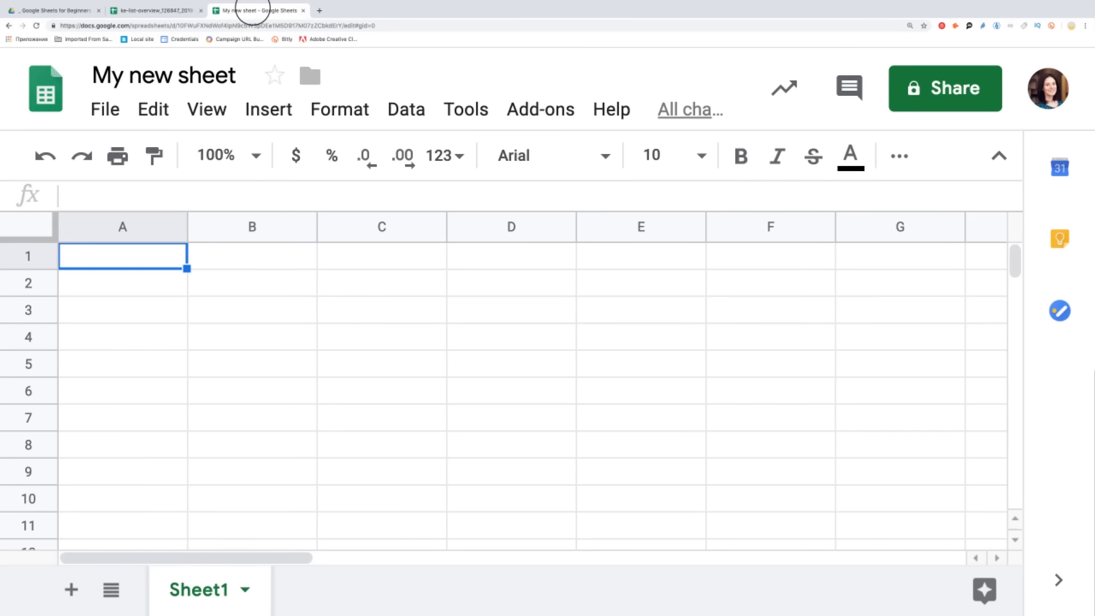
# Rename the sheet "Sheet1" as "Data"
pyautogui.moveTo(692, 113)
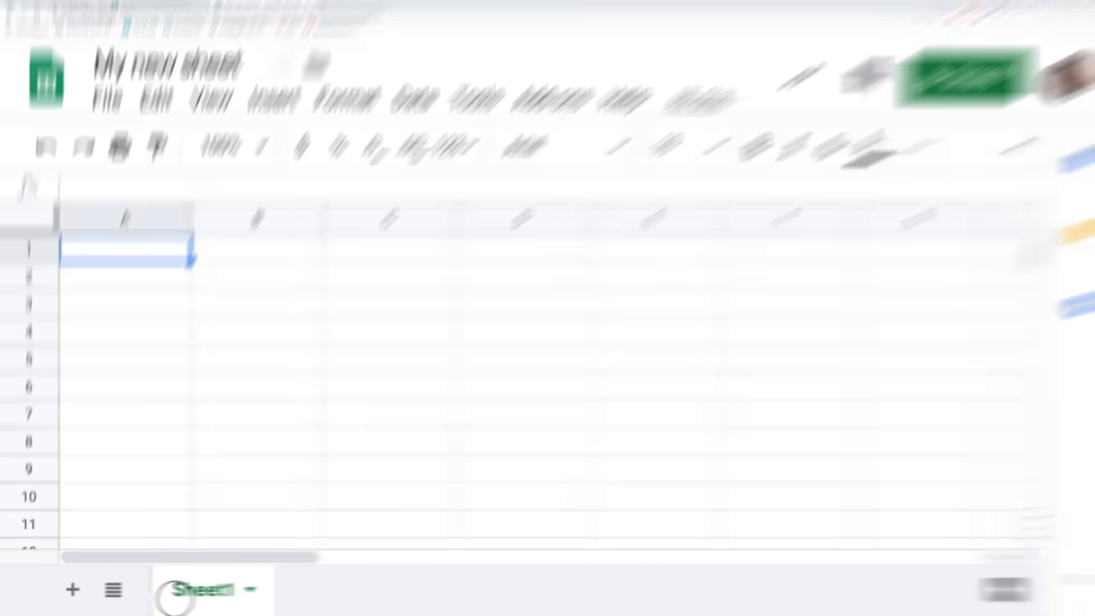
pyautogui.doubleClick(177, 593)
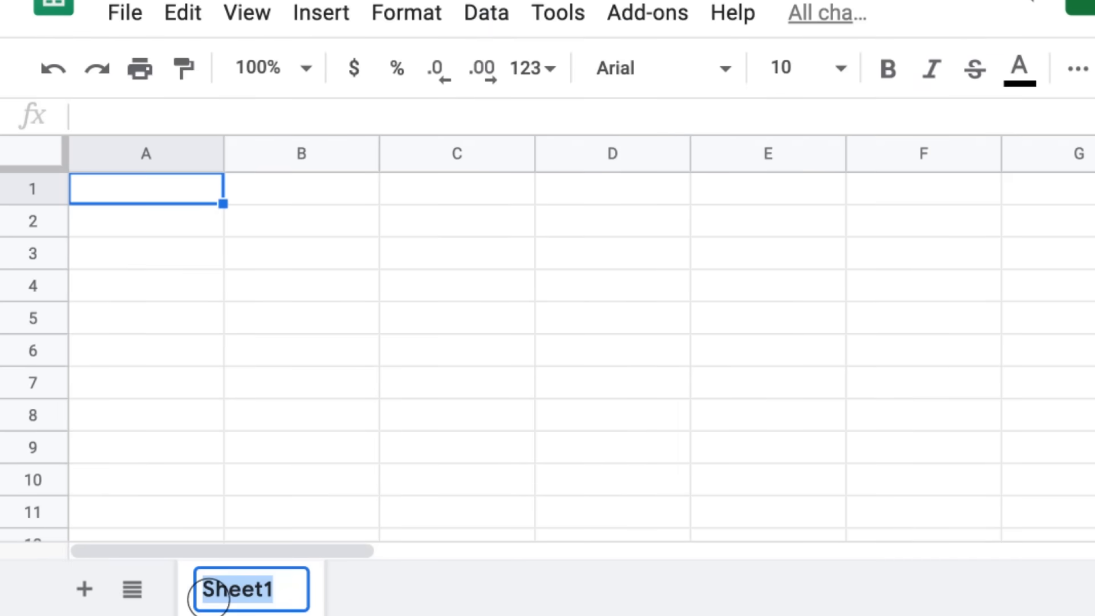
pyautogui.write('Data')
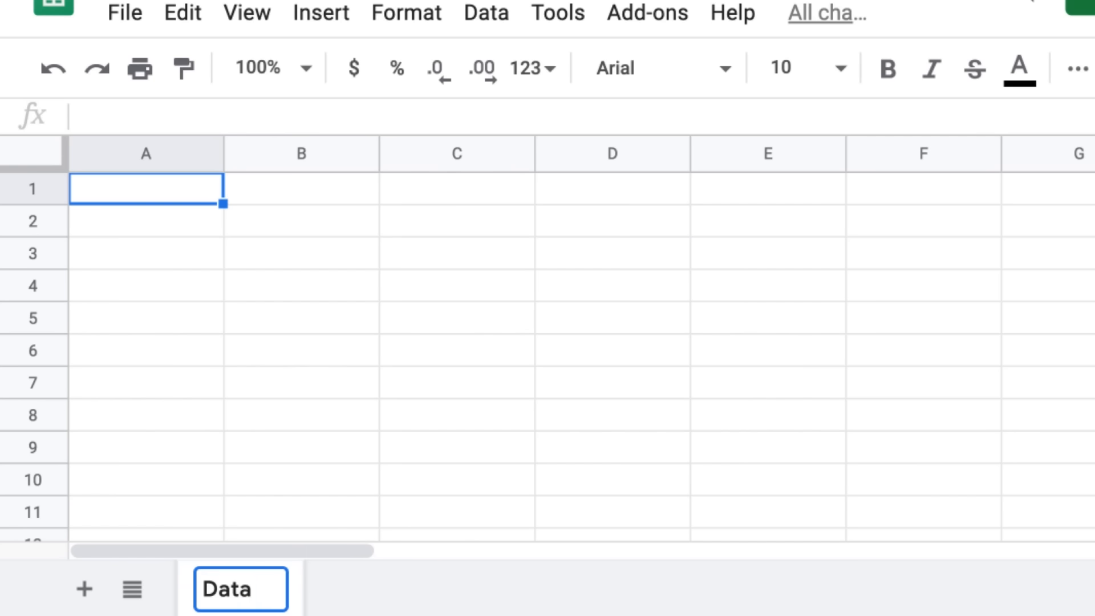
pyautogui.press('Return')
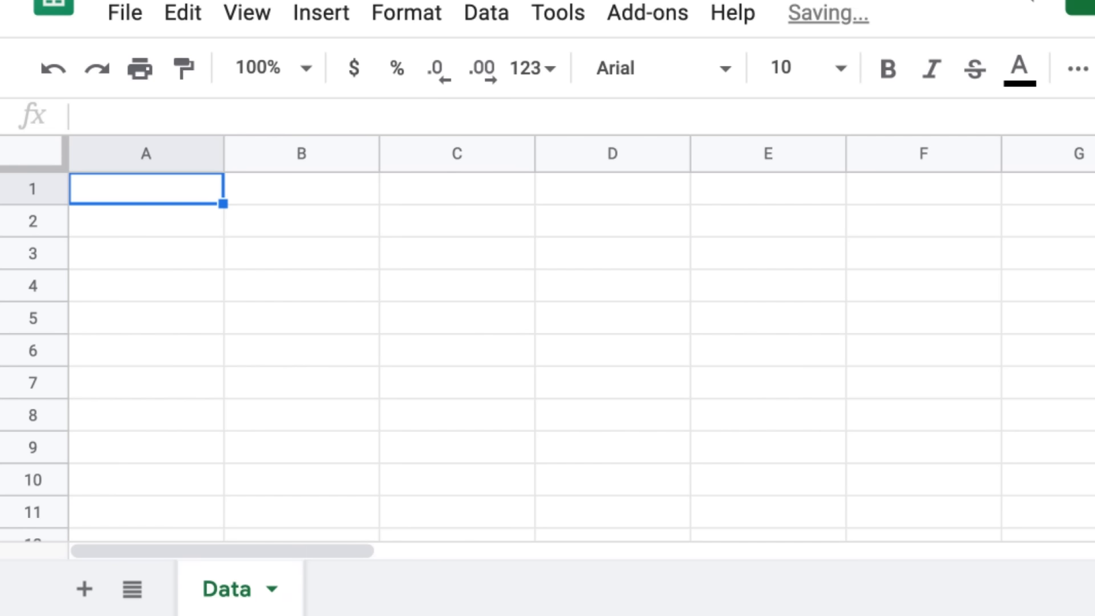
# Add a second sheet to the spreadsheet and name it "Calculations"
pyautogui.click(82, 592)
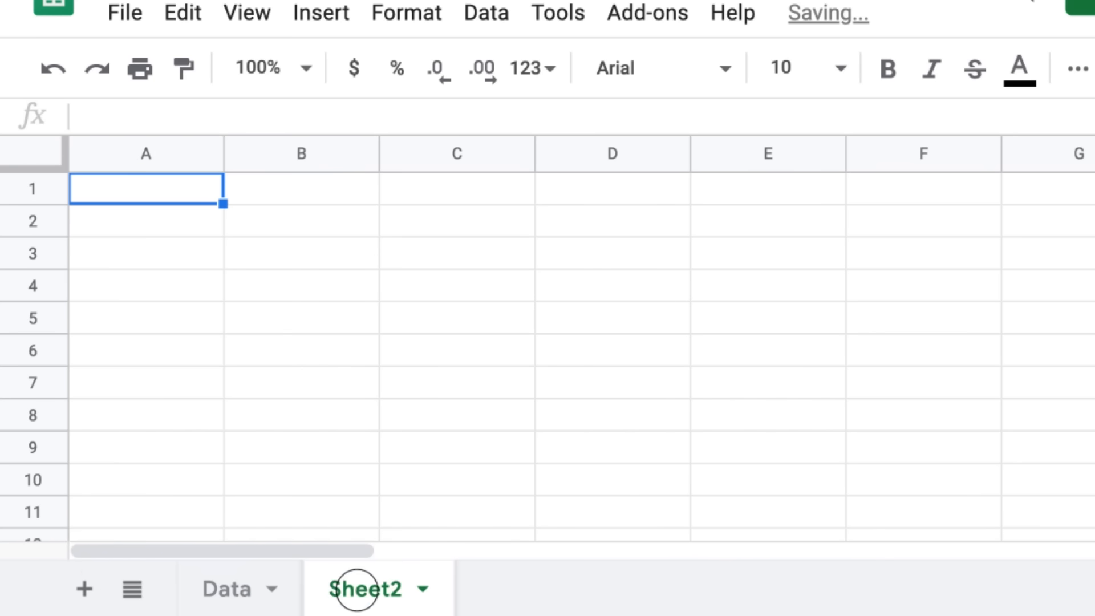
pyautogui.doubleClick(356, 590)
pyautogui.write('Calc')
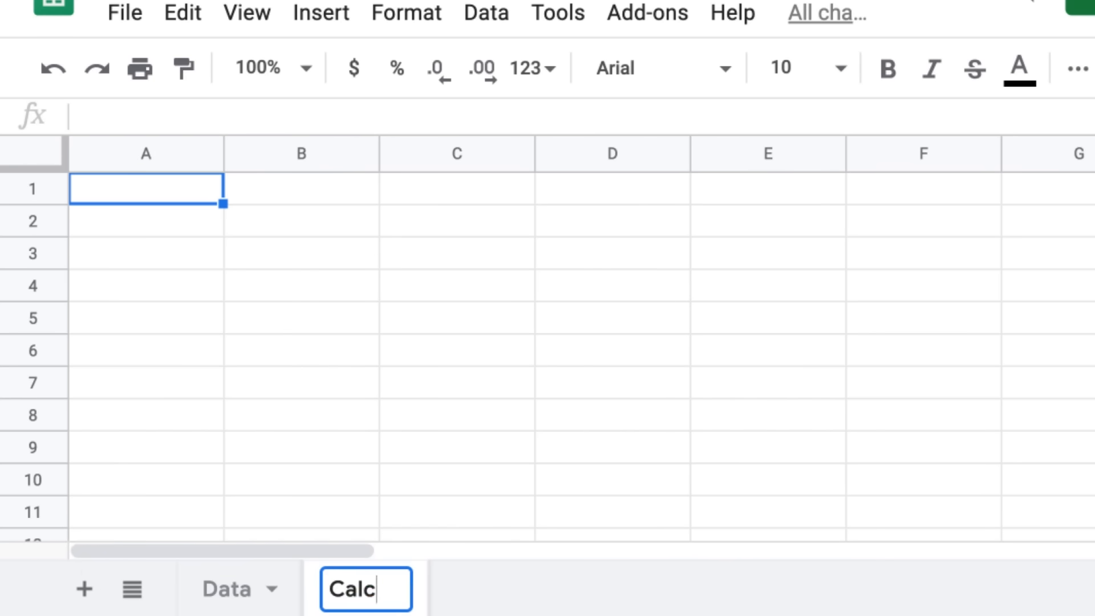
pyautogui.write('ulations')
# Change the tab color of the Calculations sheet to golden yellow
pyautogui.click(336, 595)
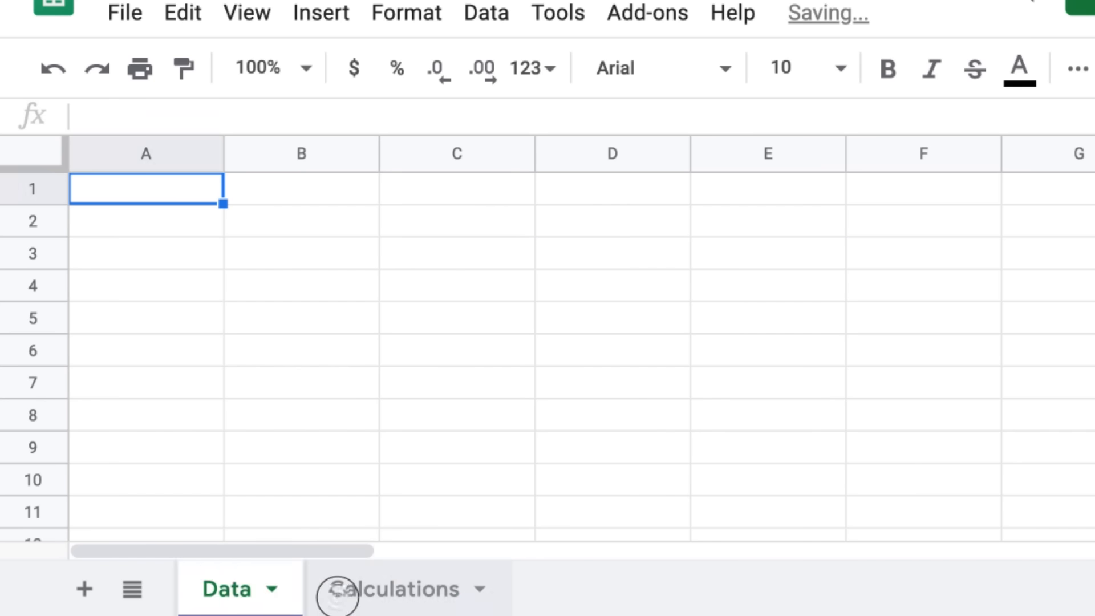
pyautogui.rightClick(357, 589)
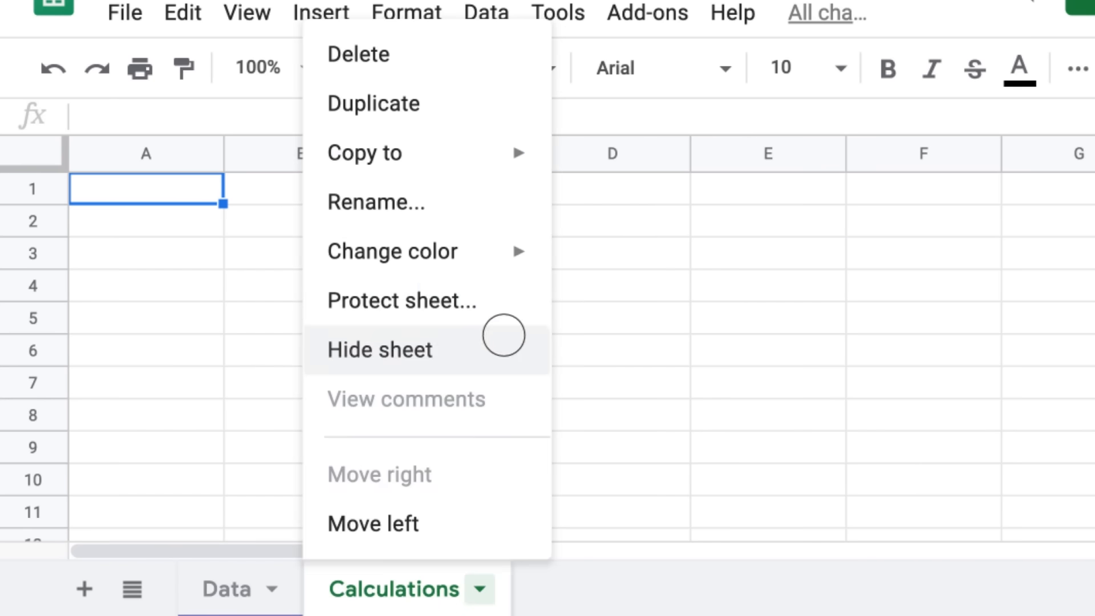
pyautogui.moveTo(516, 254)
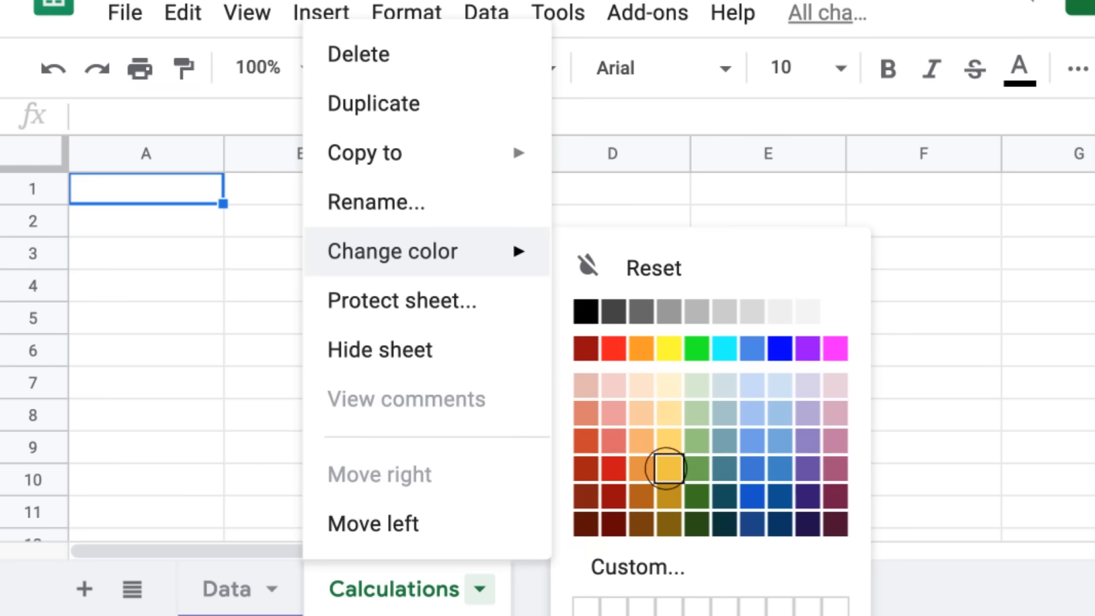
pyautogui.click(668, 466)
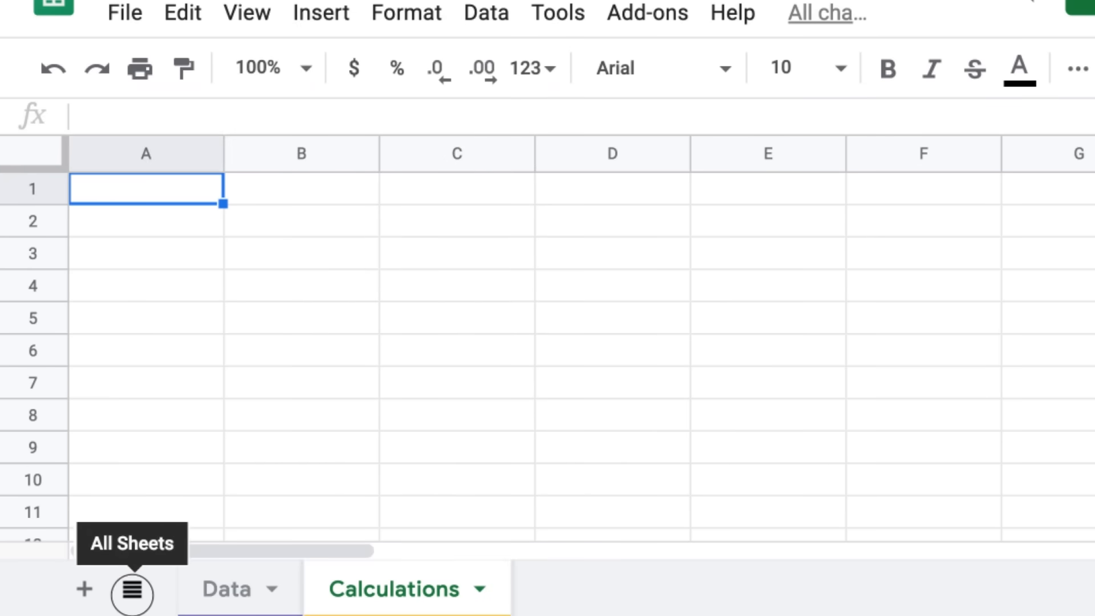
# Switch to the Data sheet using the list of all sheets
pyautogui.click(132, 593)
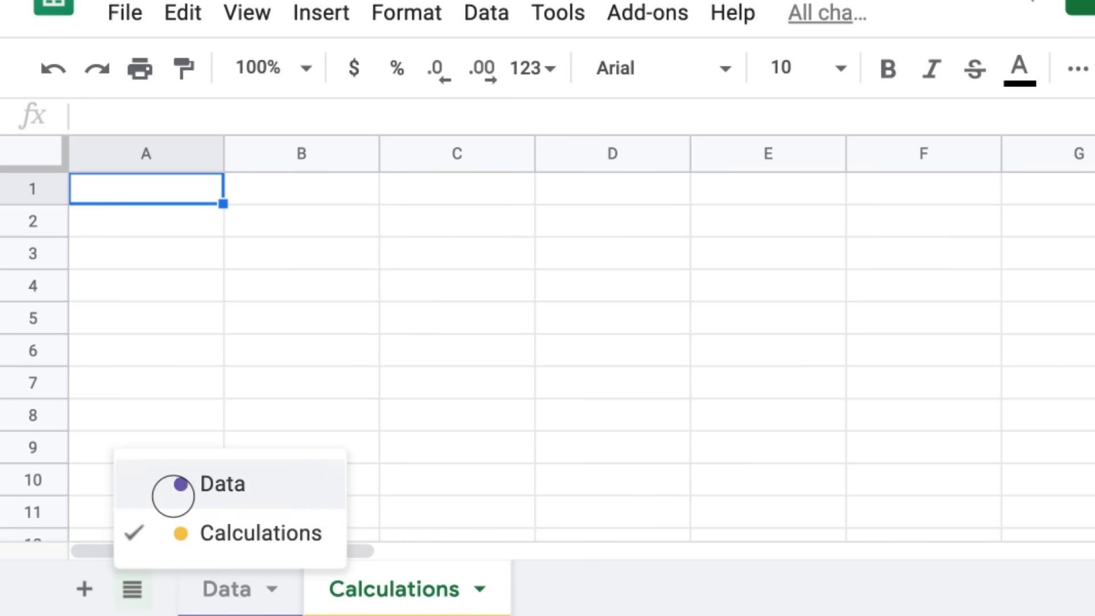
pyautogui.click(174, 490)
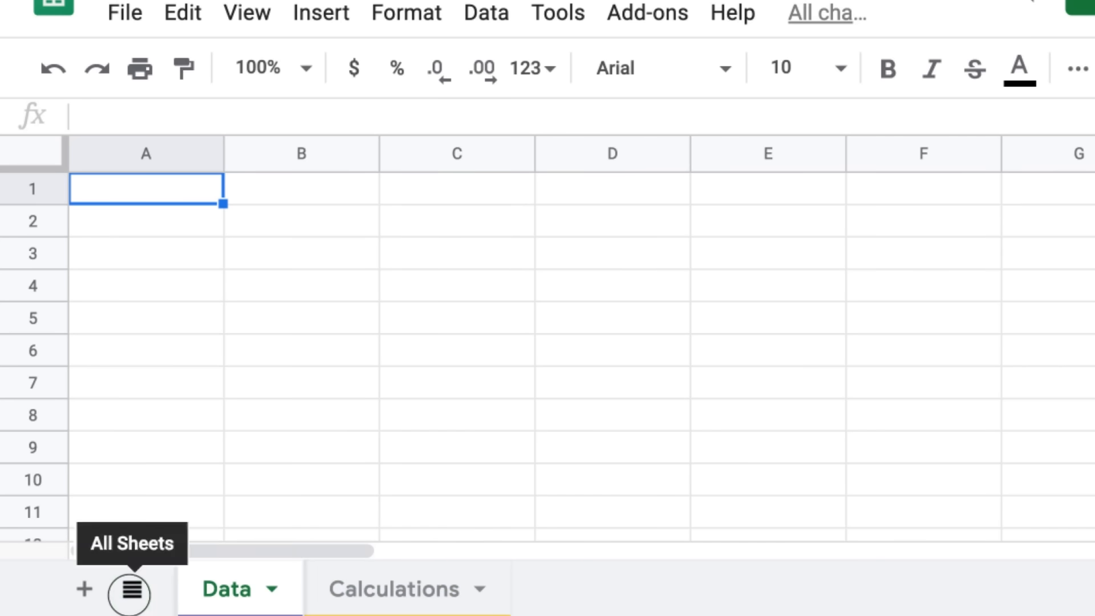
pyautogui.click(131, 590)
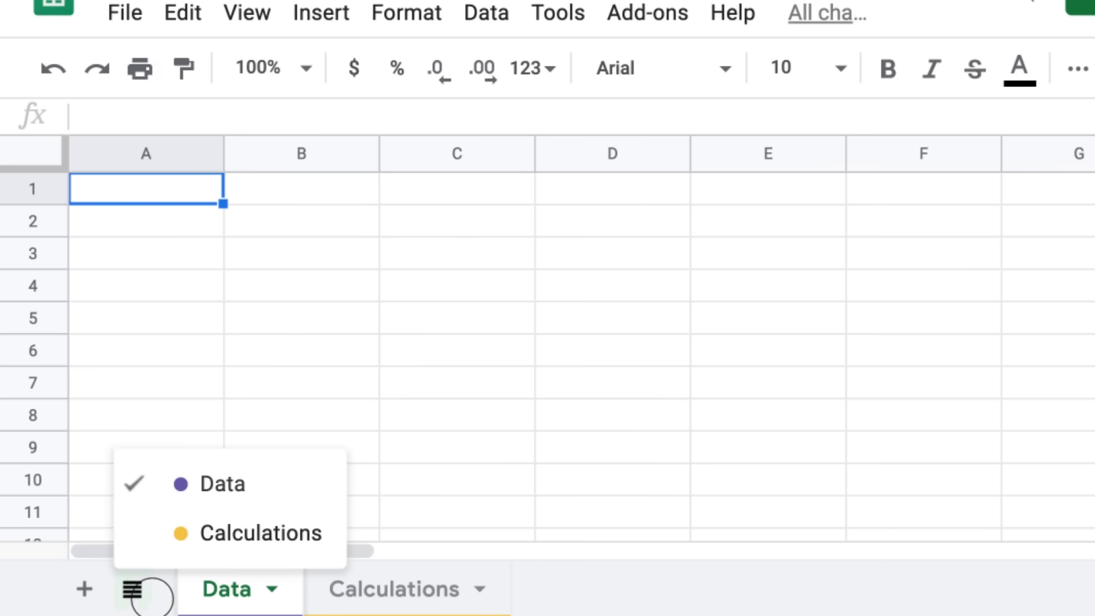
pyautogui.click(151, 597)
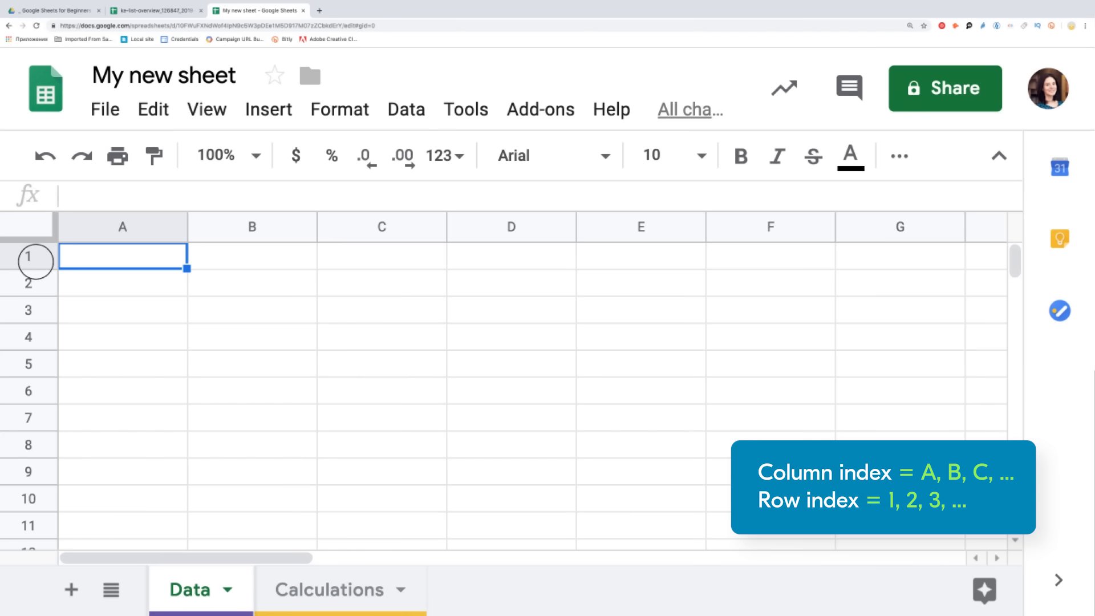
# Select column A, row 1, column A again, and finally all cells of the Data sheet
pyautogui.click(136, 231)
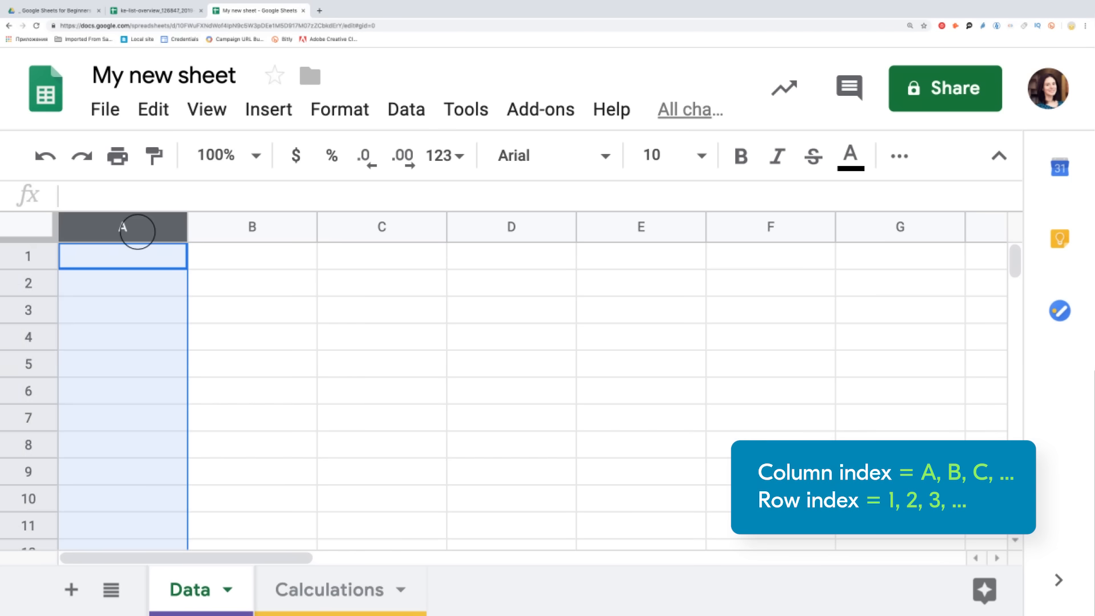
pyautogui.click(41, 261)
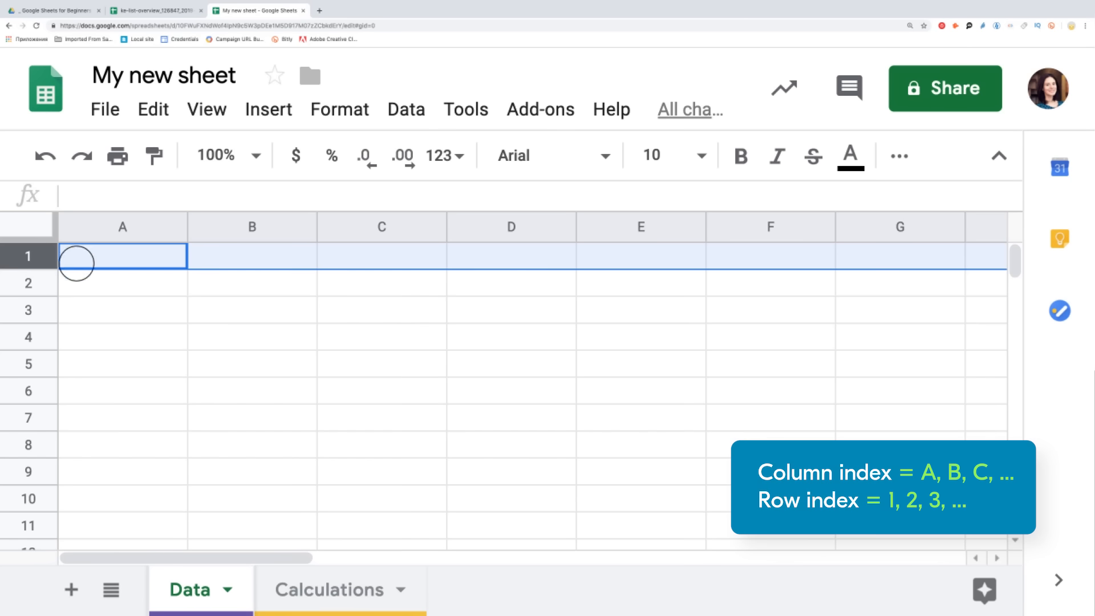
pyautogui.click(87, 230)
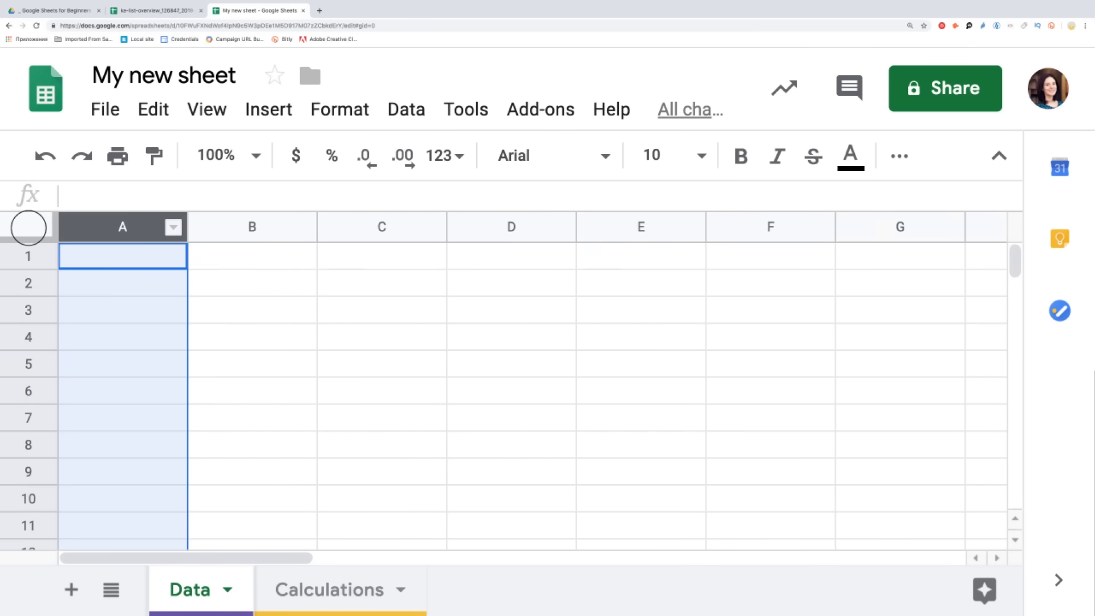
pyautogui.click(29, 227)
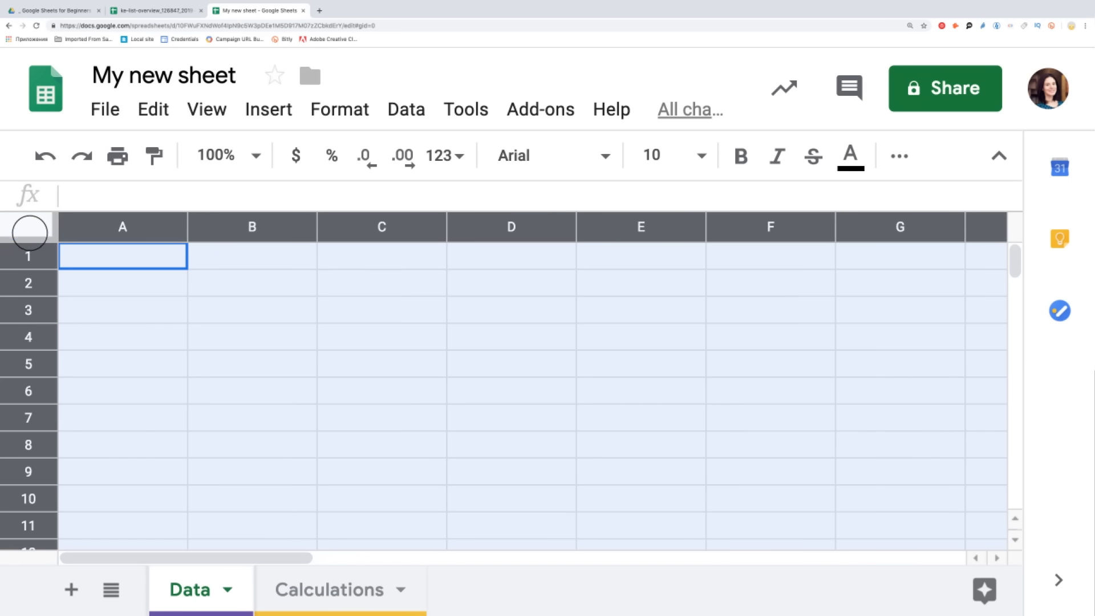
# Freeze row 1 and column A of the Data sheet
pyautogui.moveTo(29, 236); pyautogui.dragTo(30, 271)
pyautogui.moveTo(54, 225); pyautogui.dragTo(170, 228)
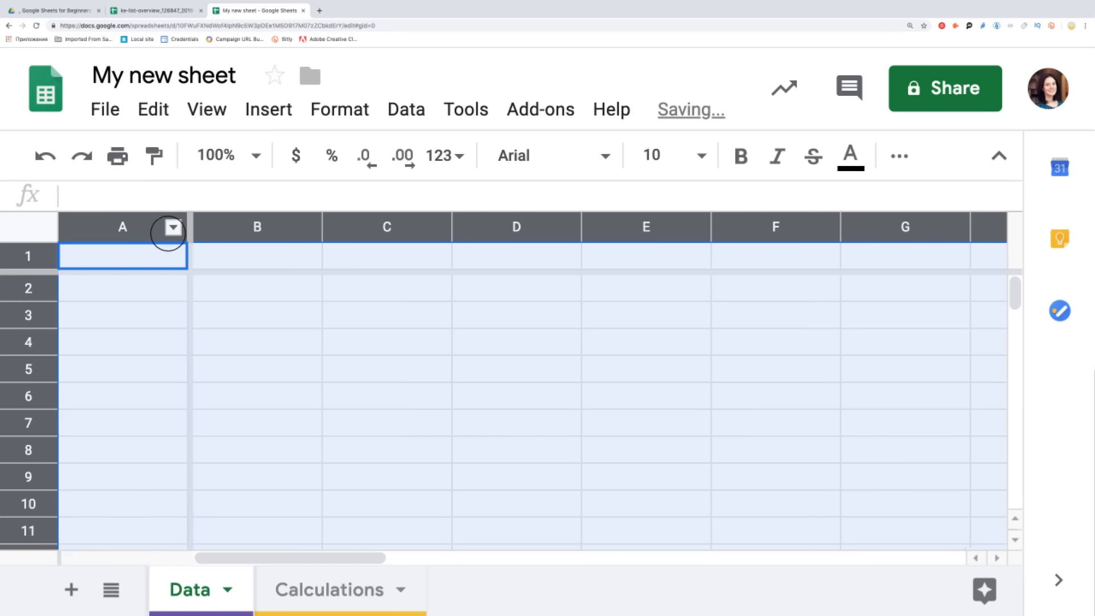
# Enter "Hello" in cell A1, then clear that cell
pyautogui.click(122, 268)
pyautogui.write('Hello')
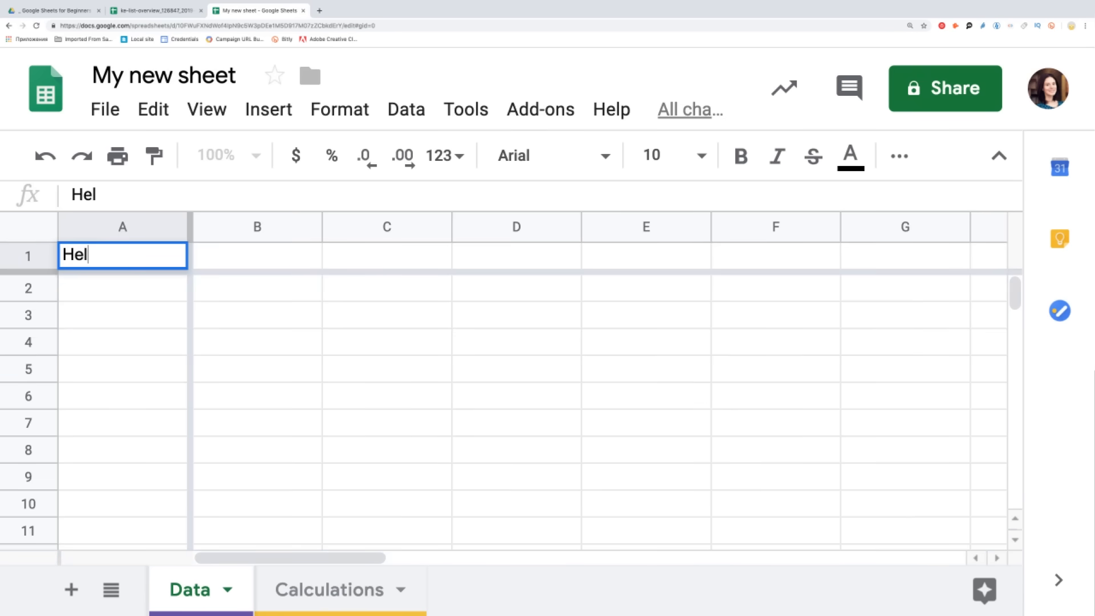
pyautogui.click(308, 368)
pyautogui.moveTo(56, 273); pyautogui.dragTo(54, 296)
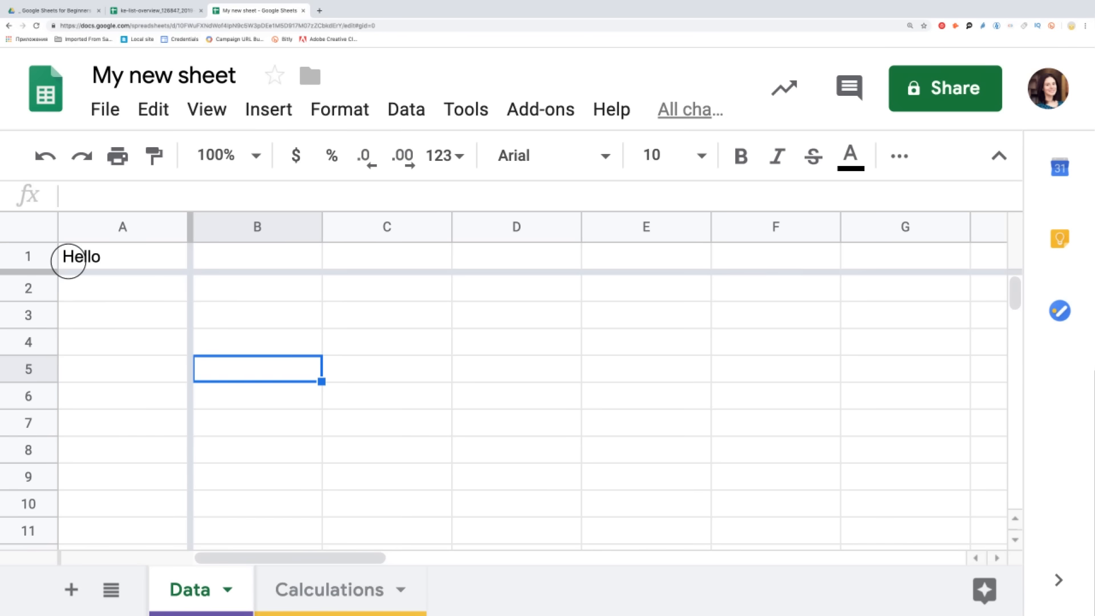
pyautogui.click(69, 259)
pyautogui.press('Delete')
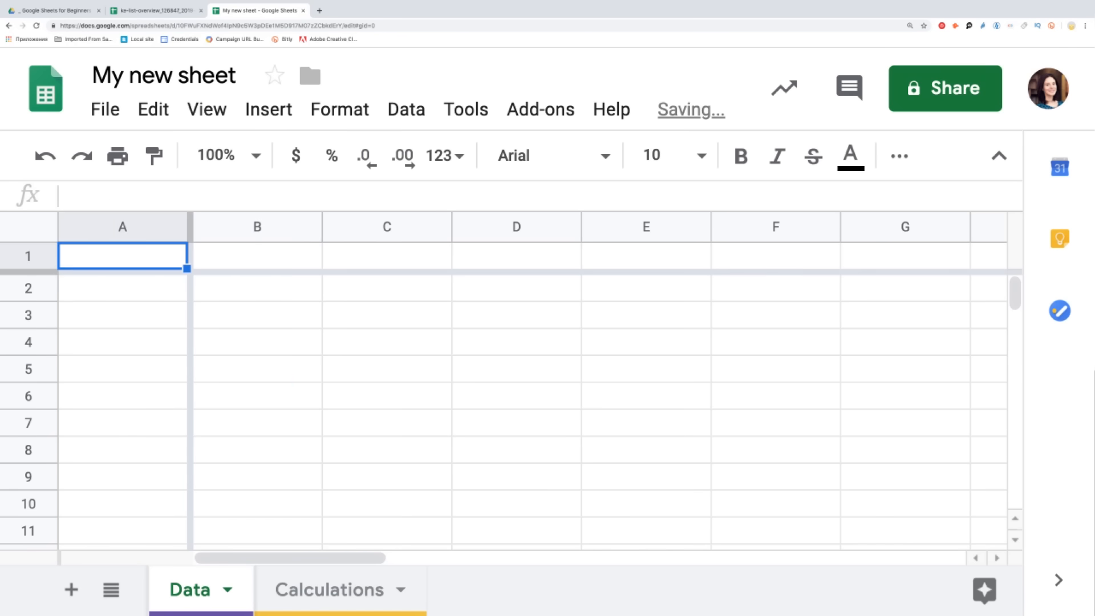
# Unfreeze row 1 and column A of the Data sheet
pyautogui.moveTo(37, 266); pyautogui.dragTo(32, 229)
pyautogui.moveTo(189, 228); pyautogui.dragTo(57, 227)
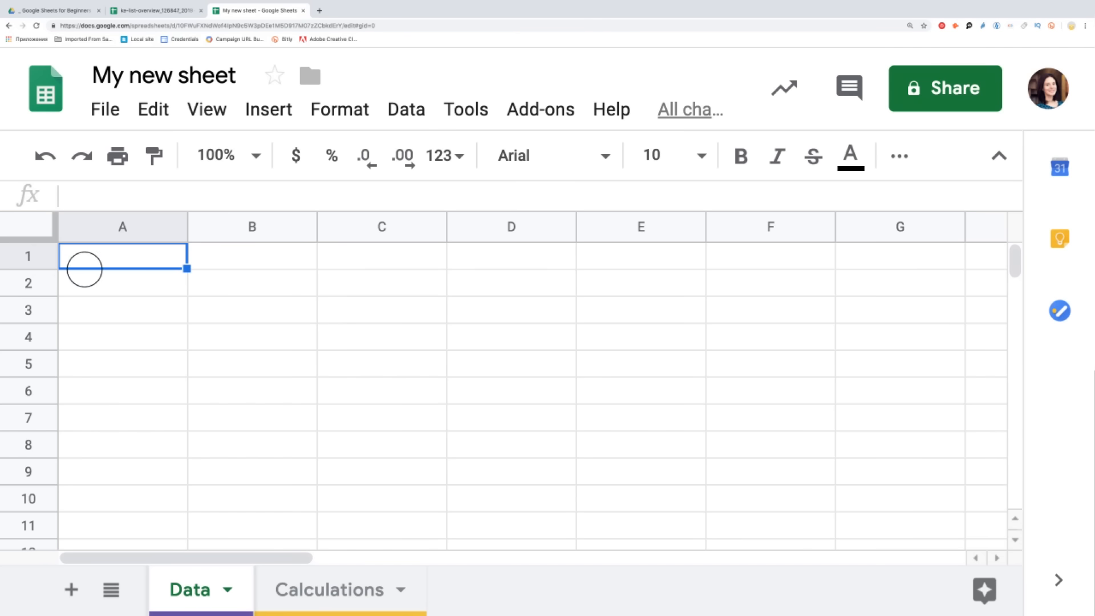
# Fill cells A1 to A4 with the sample values Hello, 123, 1/12/2019 and $3,000.00
pyautogui.write('Hello')
pyautogui.press('Return')
pyautogui.write('123')
pyautogui.press('Return')
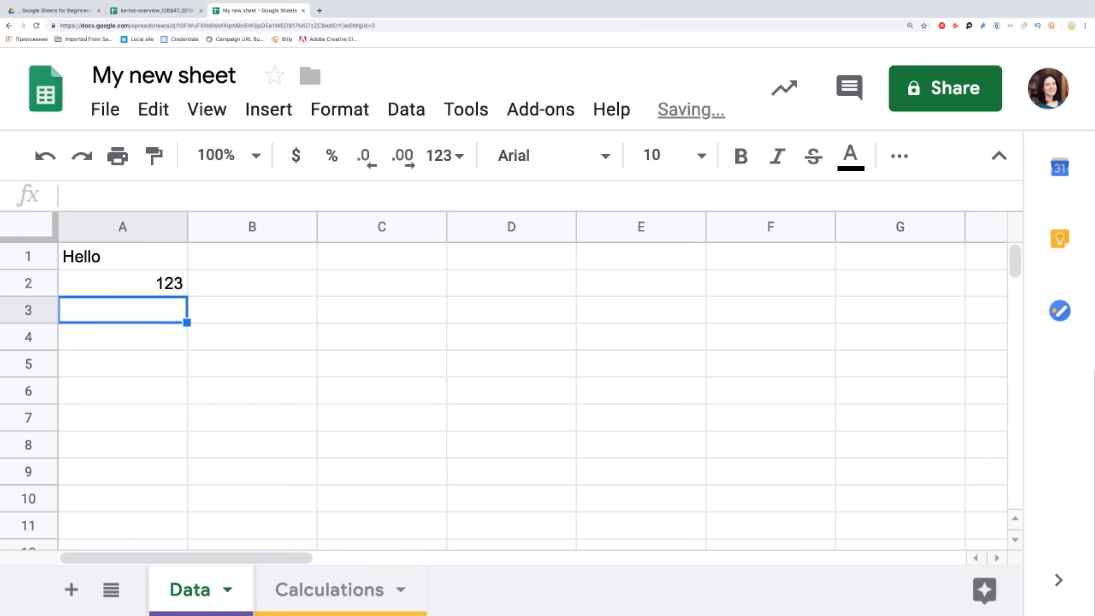
pyautogui.write('1/12/2019')
pyautogui.press('Return')
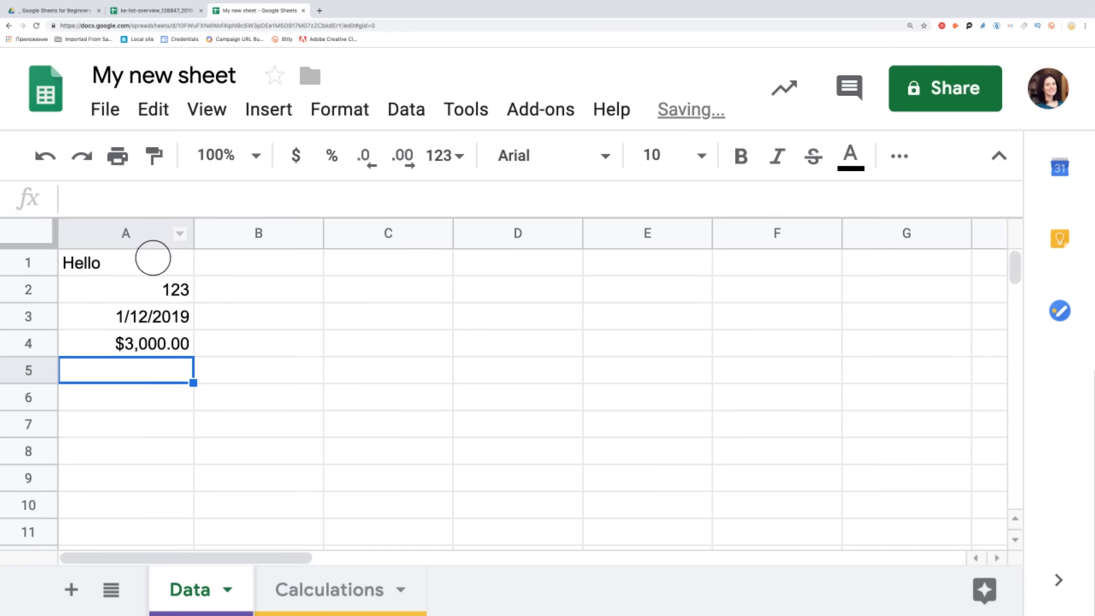
# Enlarge the formula bar and use it to enter 123 in cell A5
pyautogui.moveTo(153, 257); pyautogui.dragTo(160, 321)
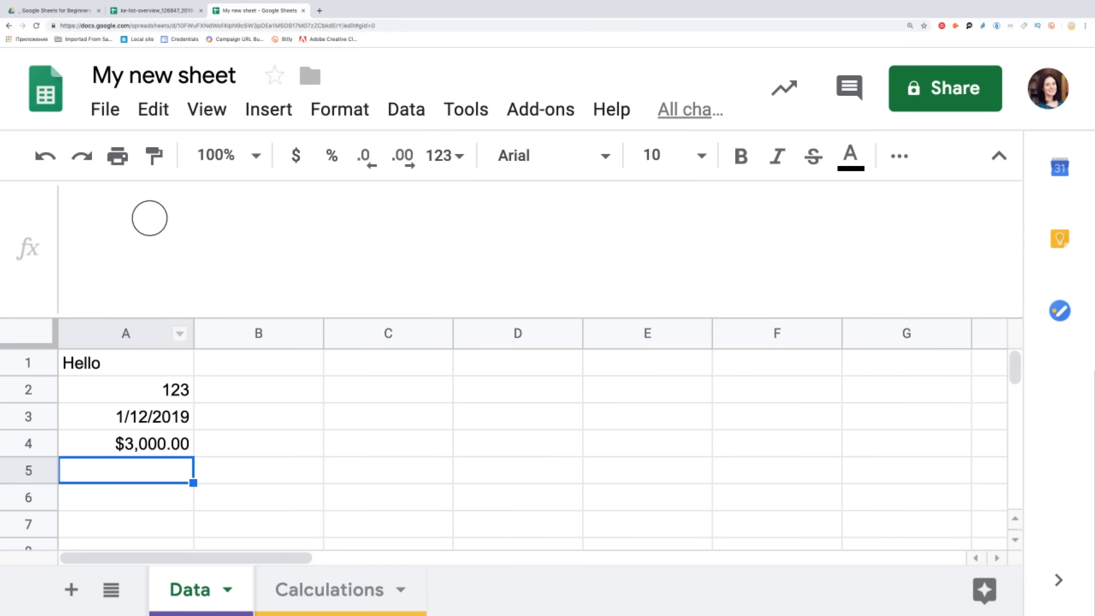
pyautogui.click(137, 229)
pyautogui.write('123')
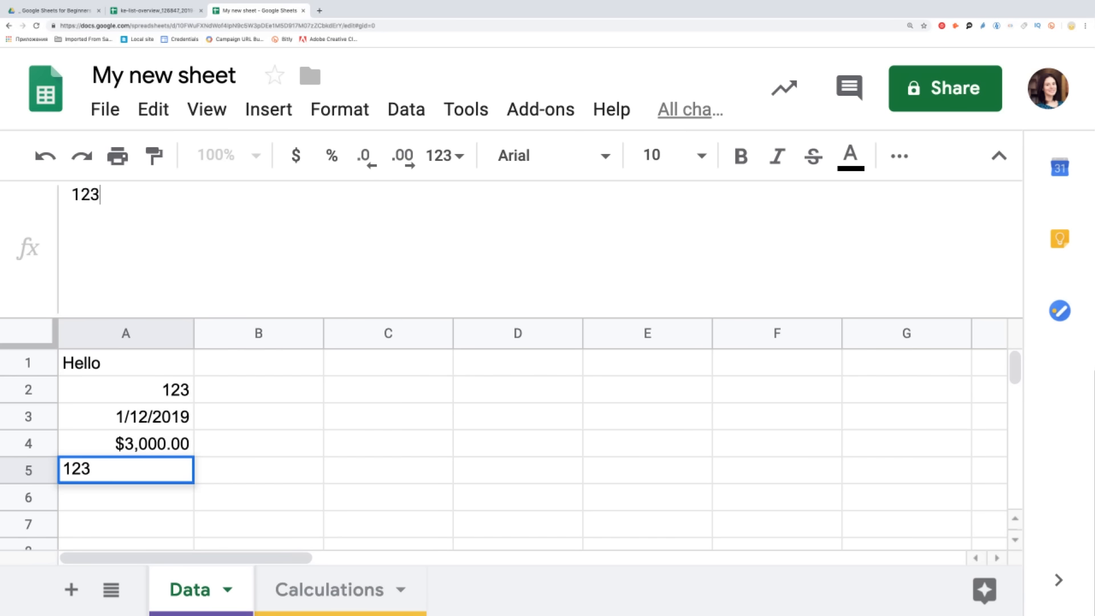
pyautogui.press('Return')
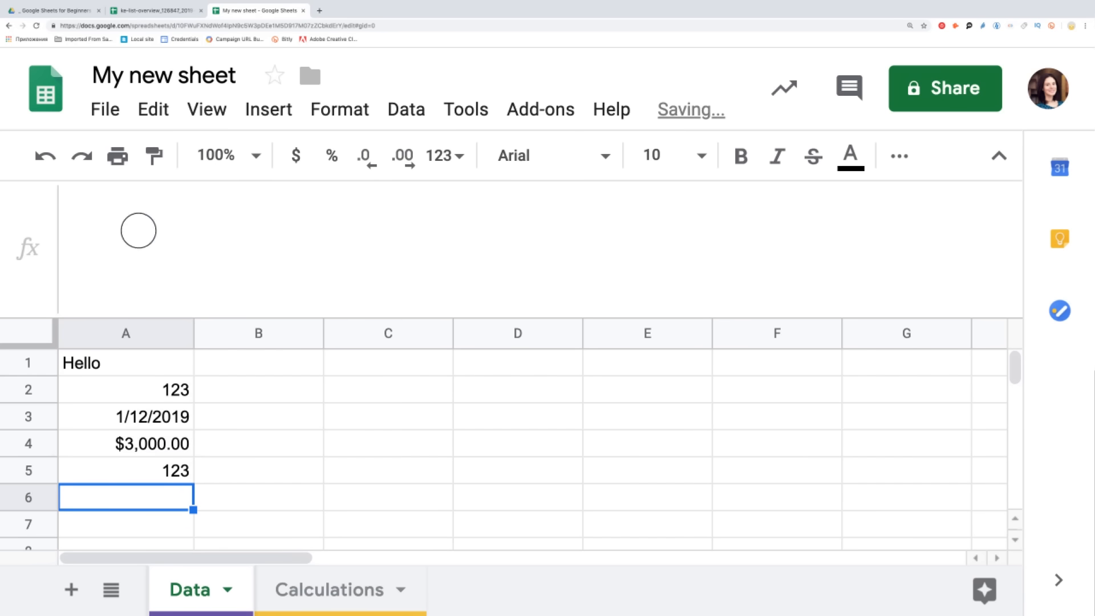
# Clear the sample values from cells A1 to A5
pyautogui.moveTo(151, 369); pyautogui.dragTo(144, 471)
pyautogui.press('Delete')
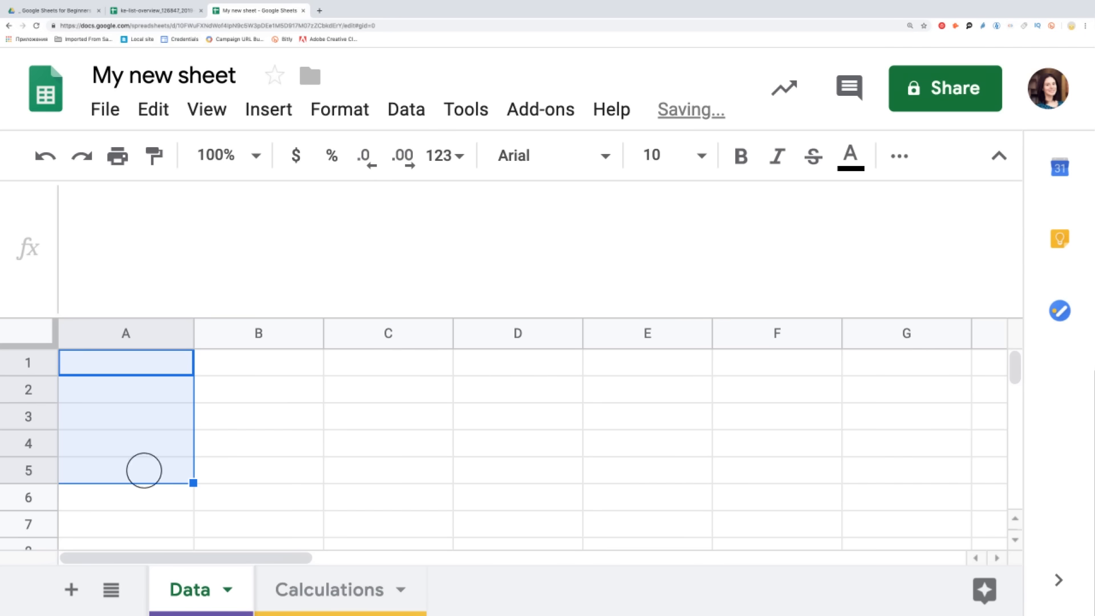
# Enter the headers Name, Age, Country and Monthly Income in cells A1 to D1 and freeze row 1
pyautogui.click(117, 362)
pyautogui.write('Name')
pyautogui.press('Tab')
pyautogui.write('Age')
pyautogui.press('Tab')
pyautogui.write('Country')
pyautogui.press('Tab')
pyautogui.write('Mo')
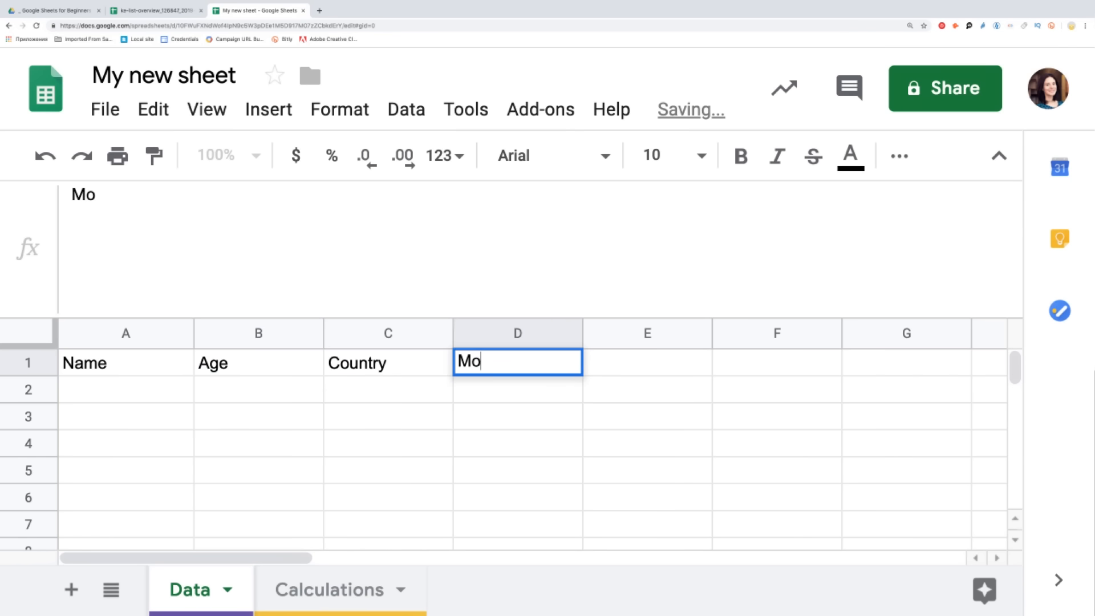
pyautogui.write('nthly Income')
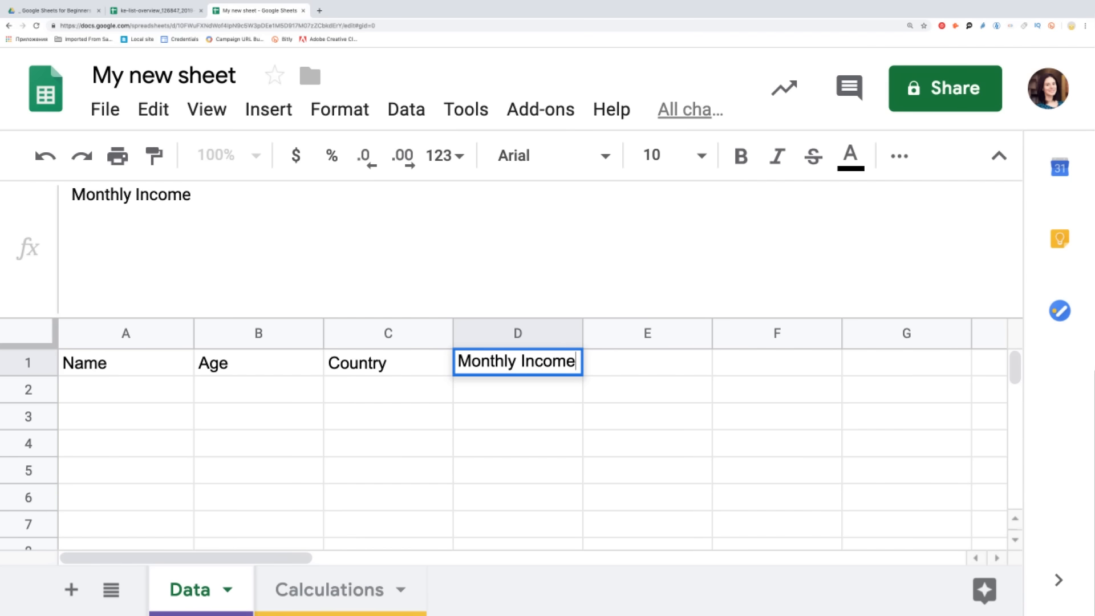
pyautogui.moveTo(41, 346); pyautogui.dragTo(39, 368)
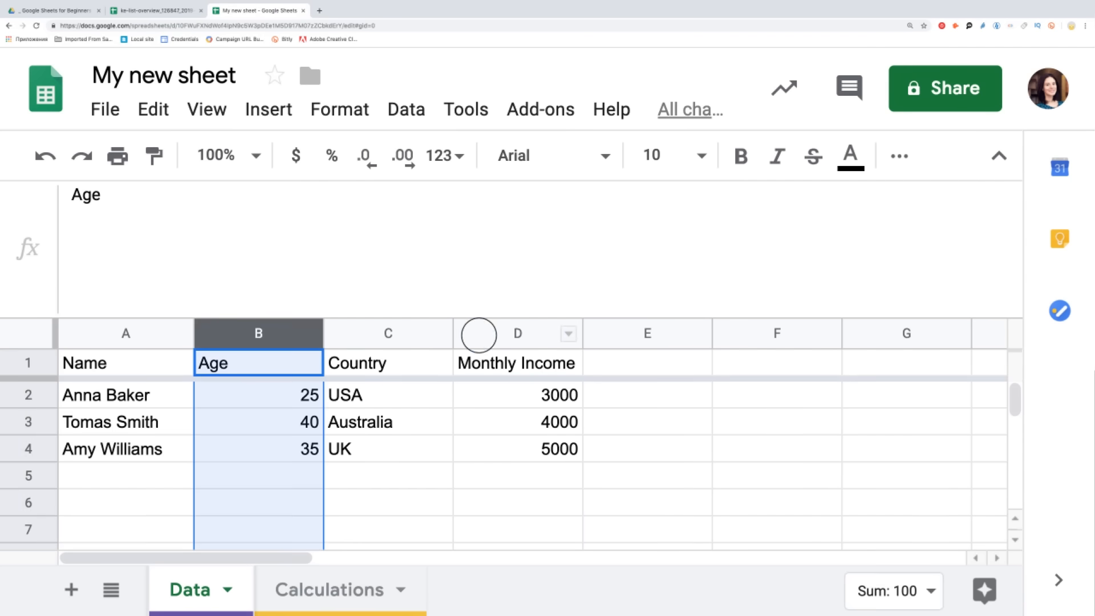
# Examine the number formats available for the Monthly Income column without applying one
pyautogui.click(479, 335)
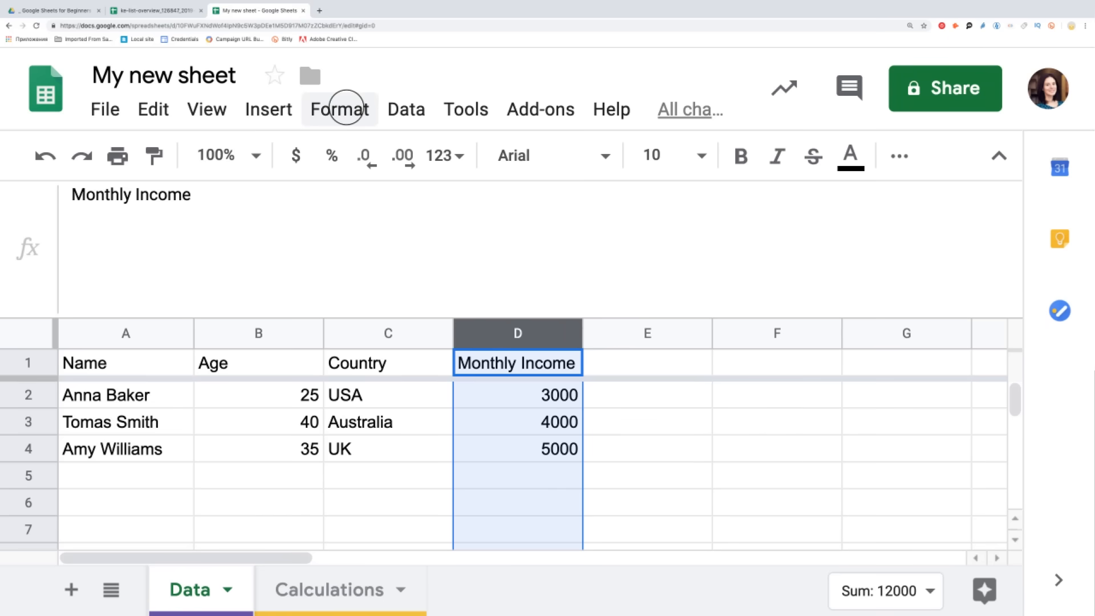
pyautogui.click(346, 107)
pyautogui.moveTo(406, 109)
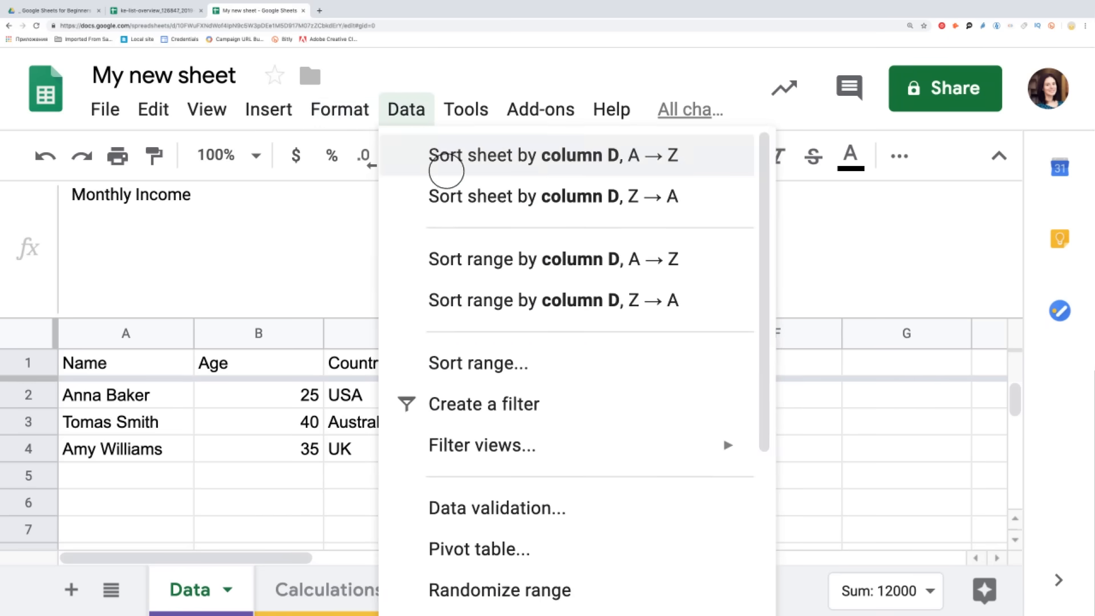
pyautogui.moveTo(344, 111)
pyautogui.moveTo(362, 155)
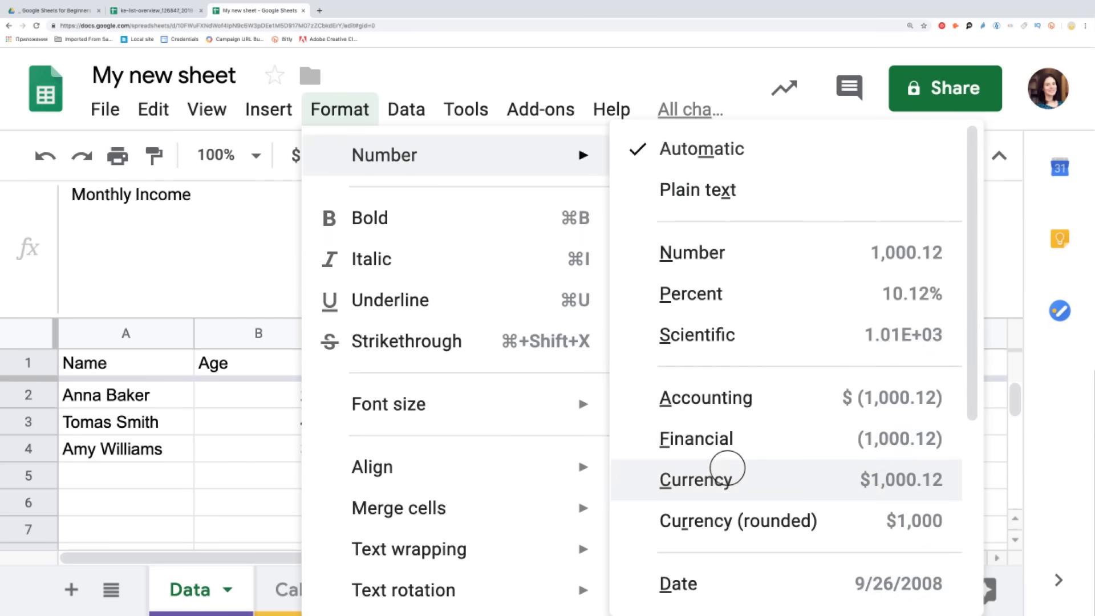
pyautogui.scroll(-3, 725, 469)
pyautogui.scroll(3, 725, 475)
pyautogui.click(232, 232)
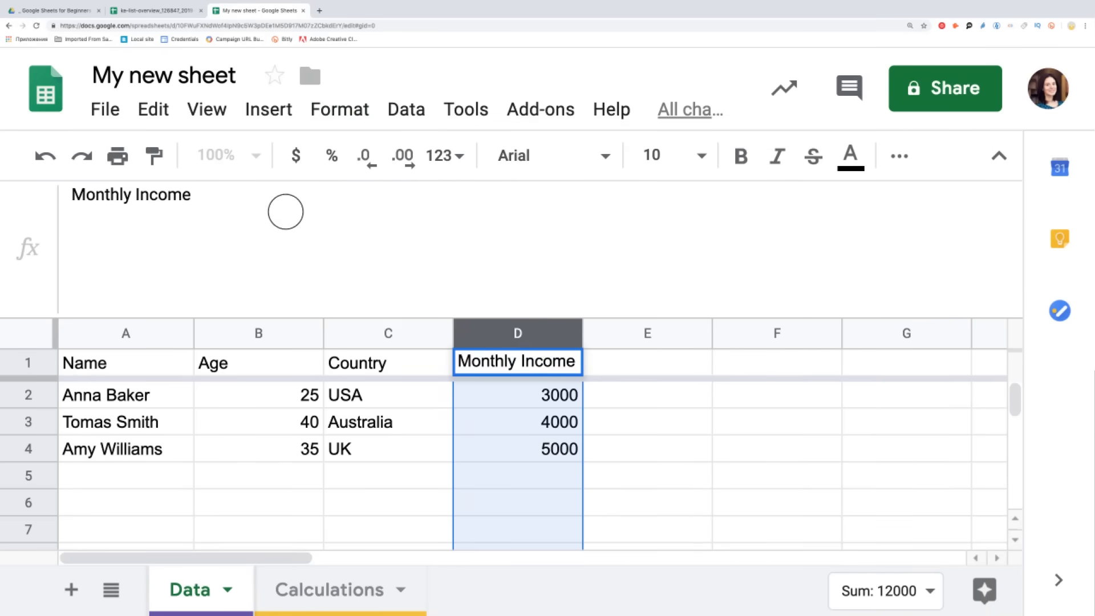
pyautogui.click(498, 424)
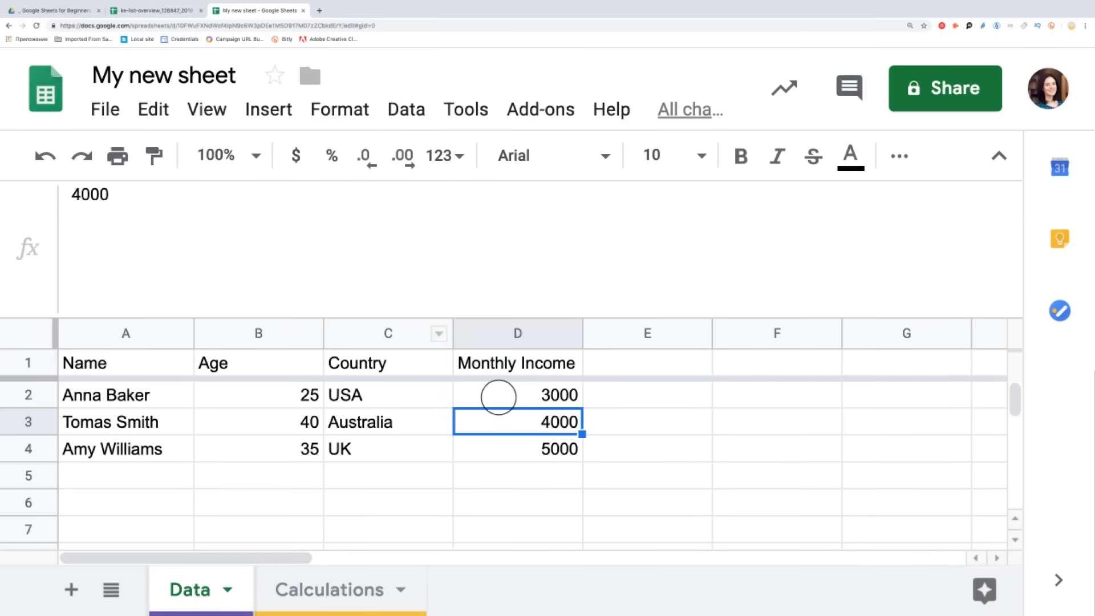
# Format the Monthly Income values in cells D2, D3 and D4 as dollar currency
pyautogui.click(498, 396)
pyautogui.click(292, 154)
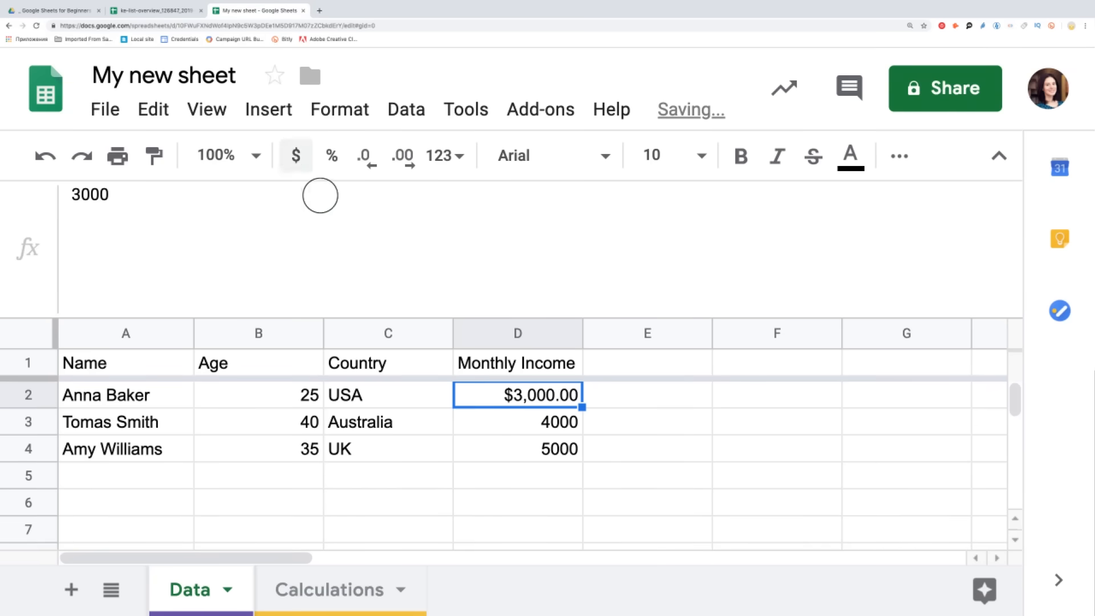
pyautogui.click(488, 422)
pyautogui.click(296, 155)
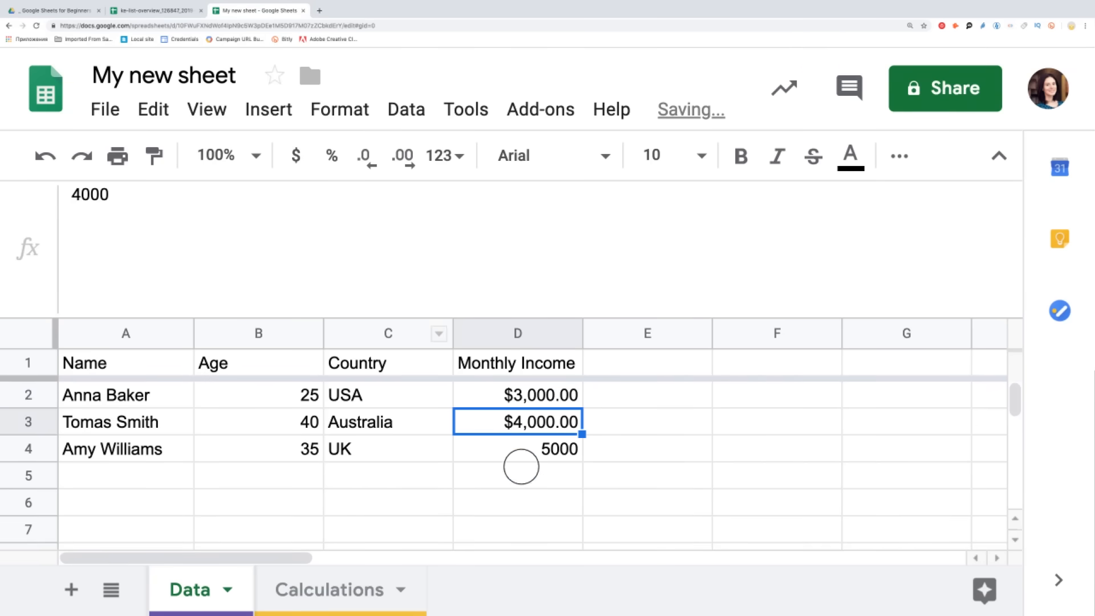
pyautogui.click(514, 451)
pyautogui.click(294, 159)
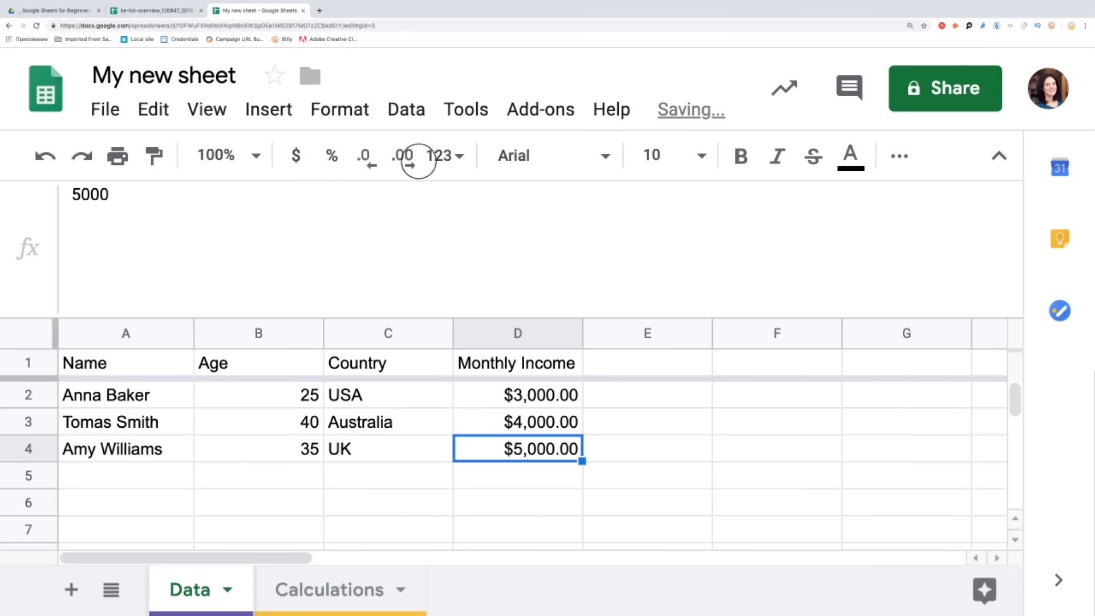
# Remove both decimal places from the Monthly Income values in cells D2 to D4
pyautogui.click(365, 156)
pyautogui.click(365, 155)
pyautogui.moveTo(480, 402); pyautogui.dragTo(508, 418)
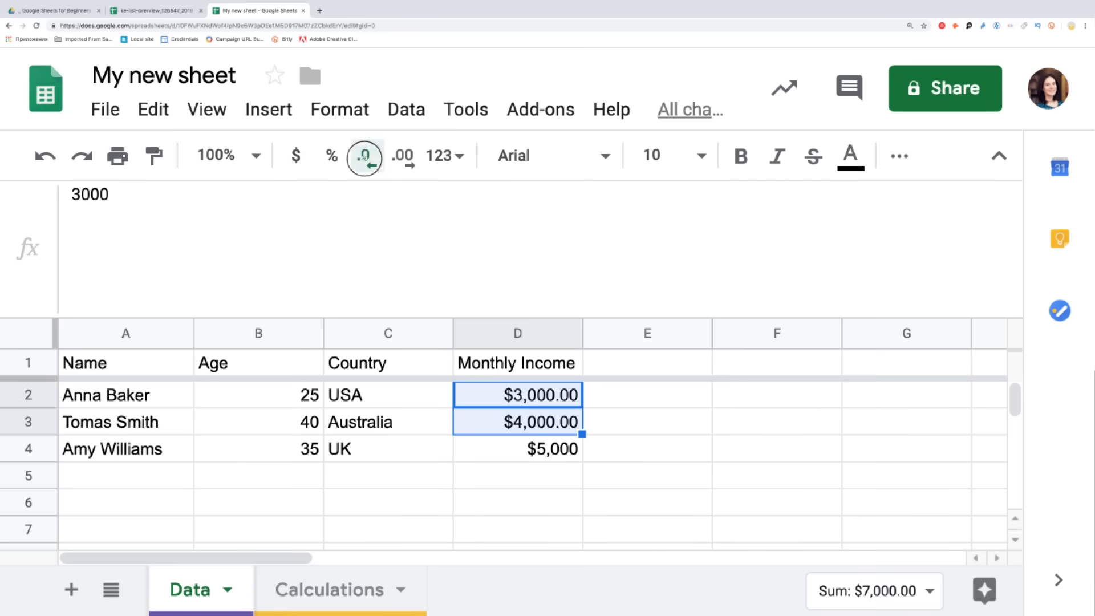
pyautogui.click(365, 155)
pyautogui.click(365, 155)
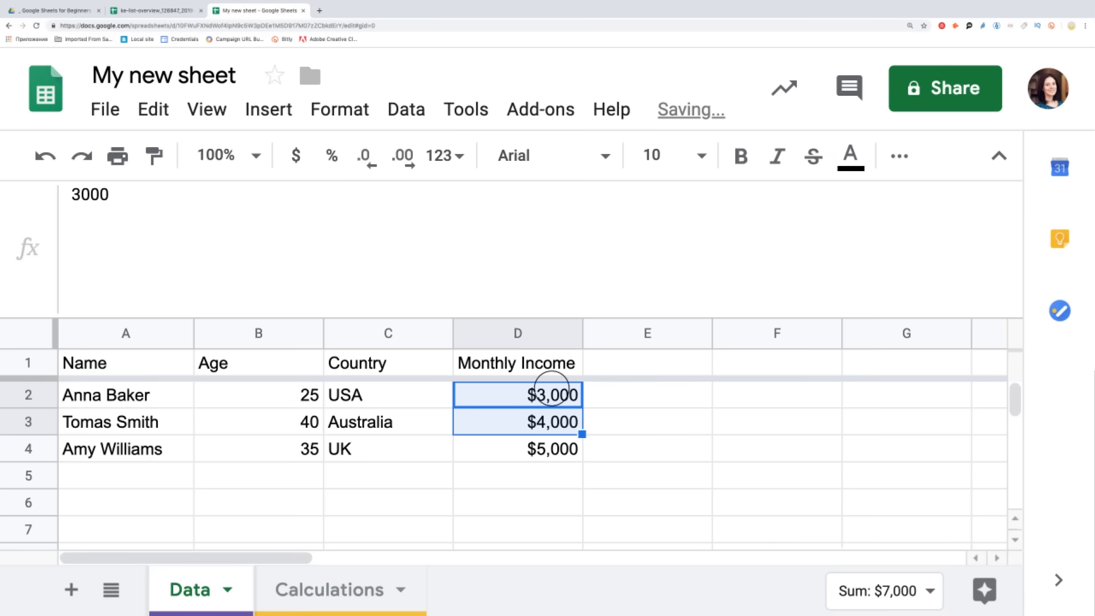
# Make the header cells A1 to D1 bold
pyautogui.click(511, 357)
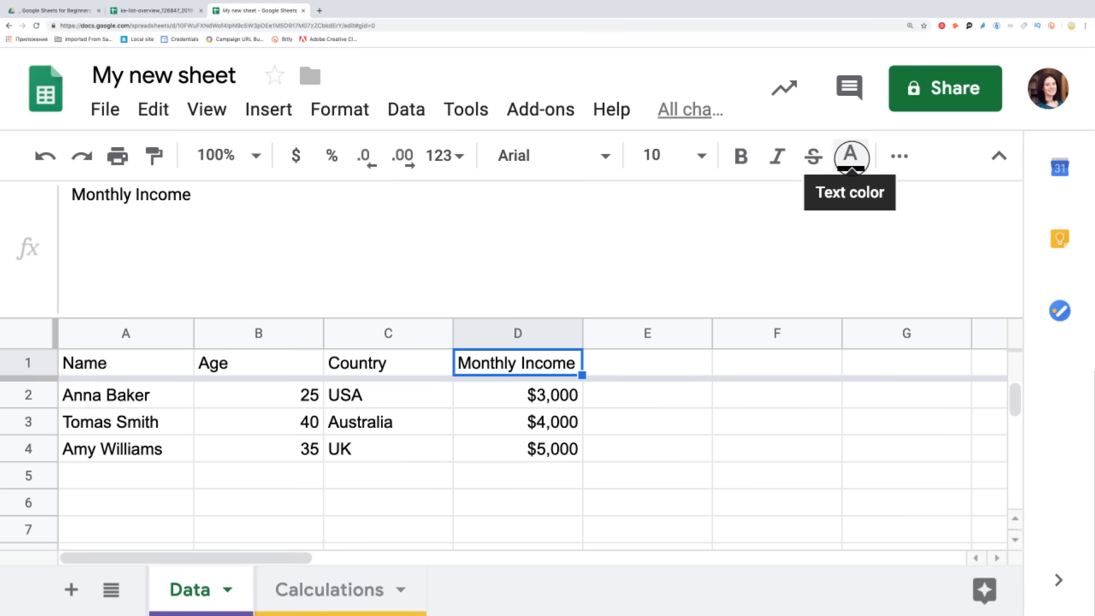
pyautogui.moveTo(143, 364); pyautogui.dragTo(471, 364)
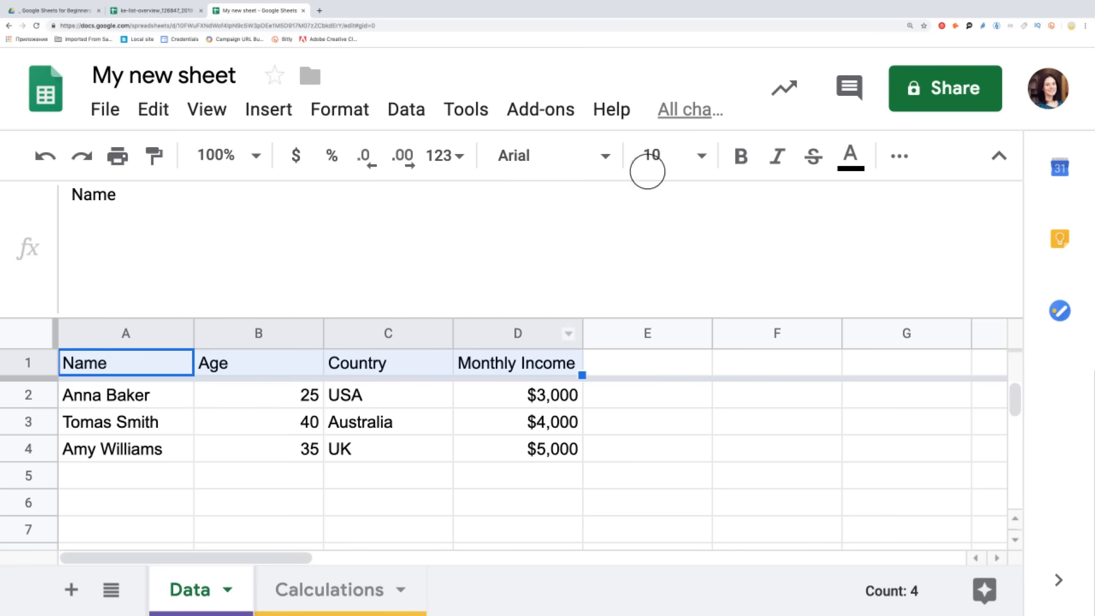
pyautogui.click(741, 155)
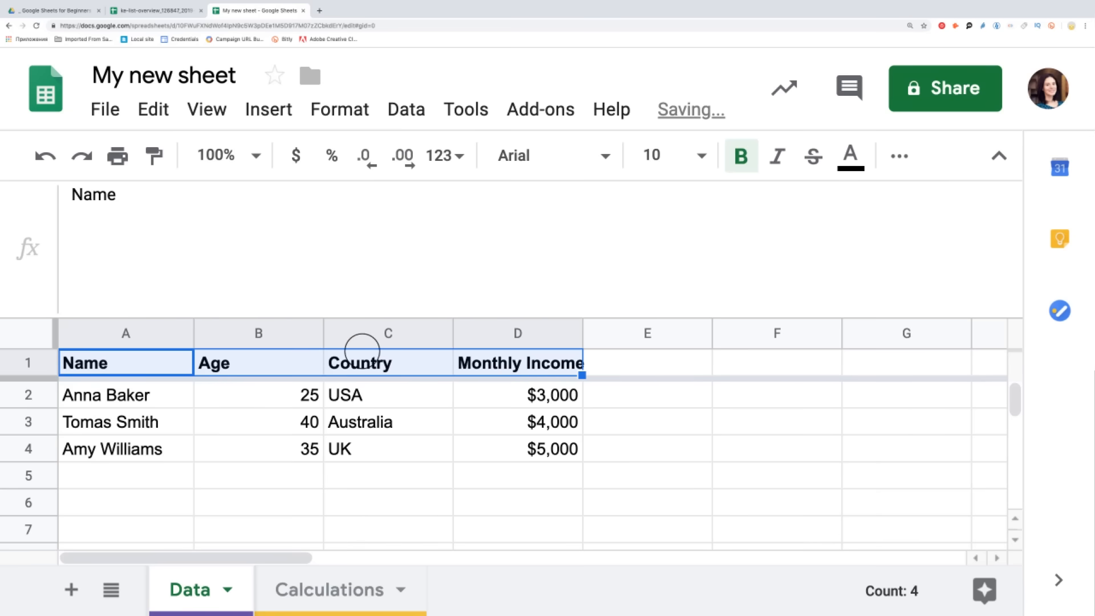
pyautogui.click(486, 388)
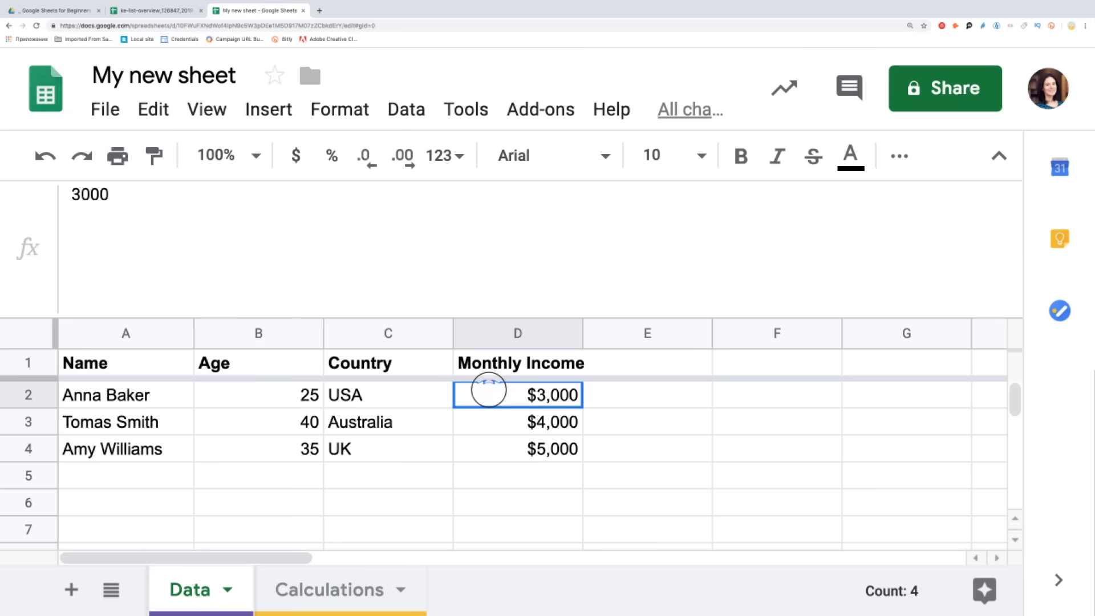
# Review the text wrapping options for the Monthly Income header and widen column D to fit its text
pyautogui.click(512, 361)
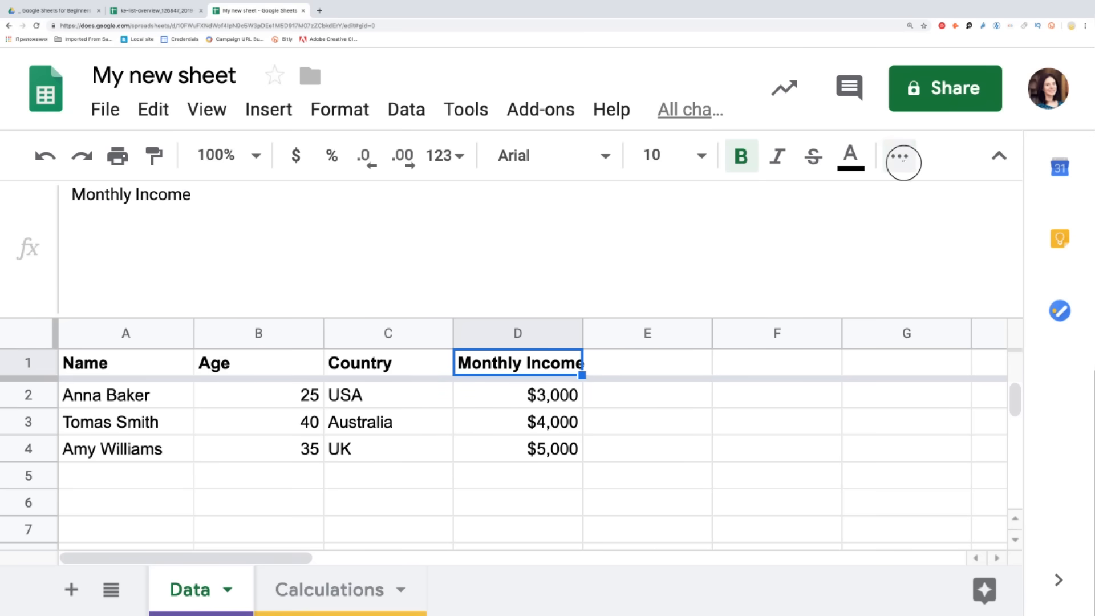
pyautogui.click(900, 157)
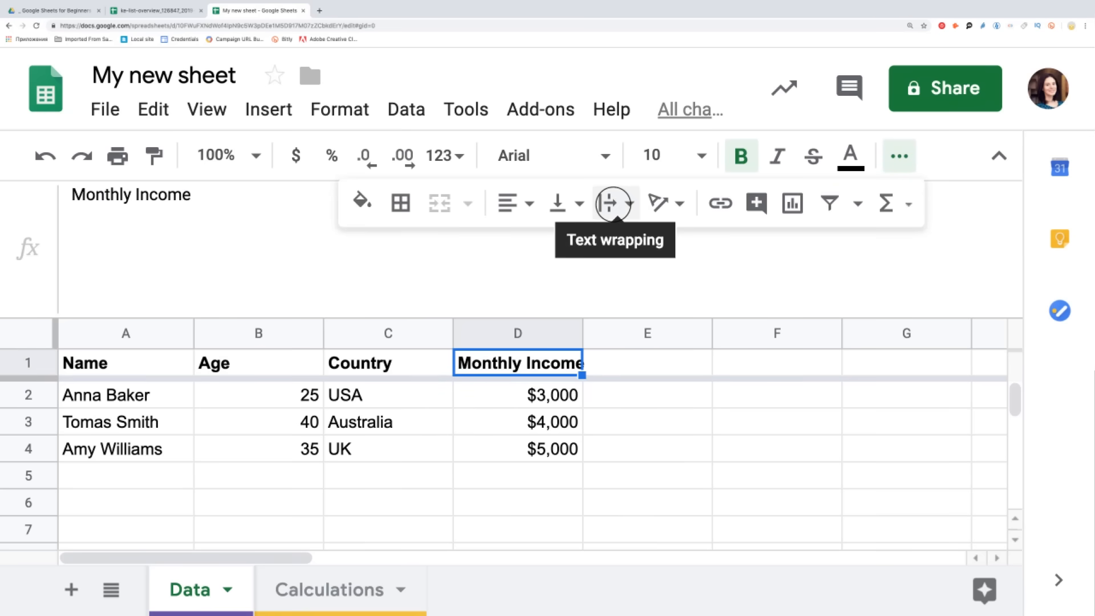
pyautogui.click(612, 203)
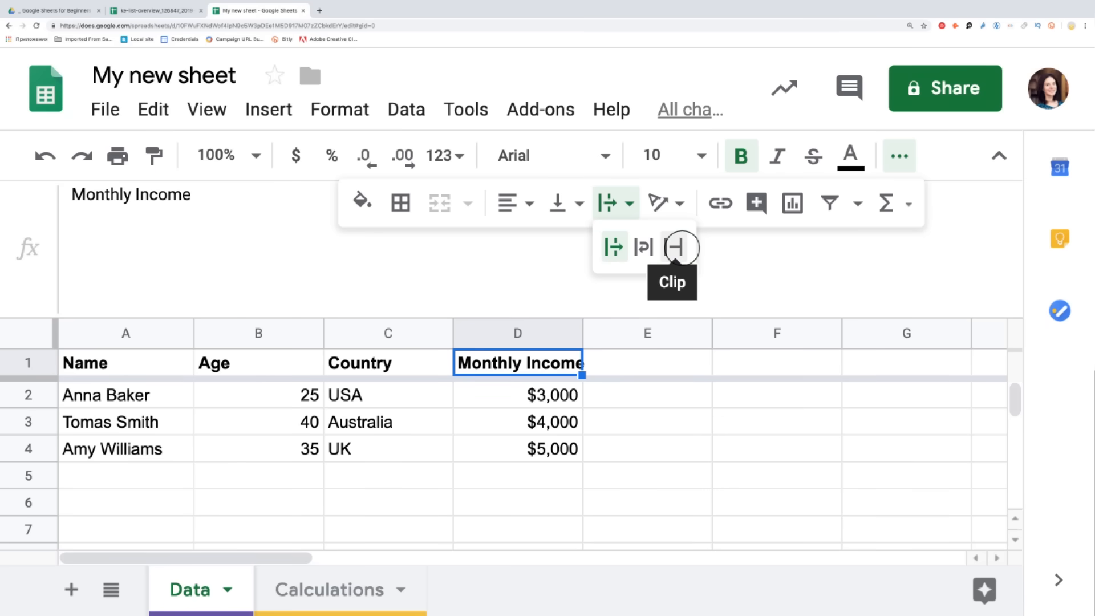
pyautogui.moveTo(581, 332); pyautogui.dragTo(597, 331)
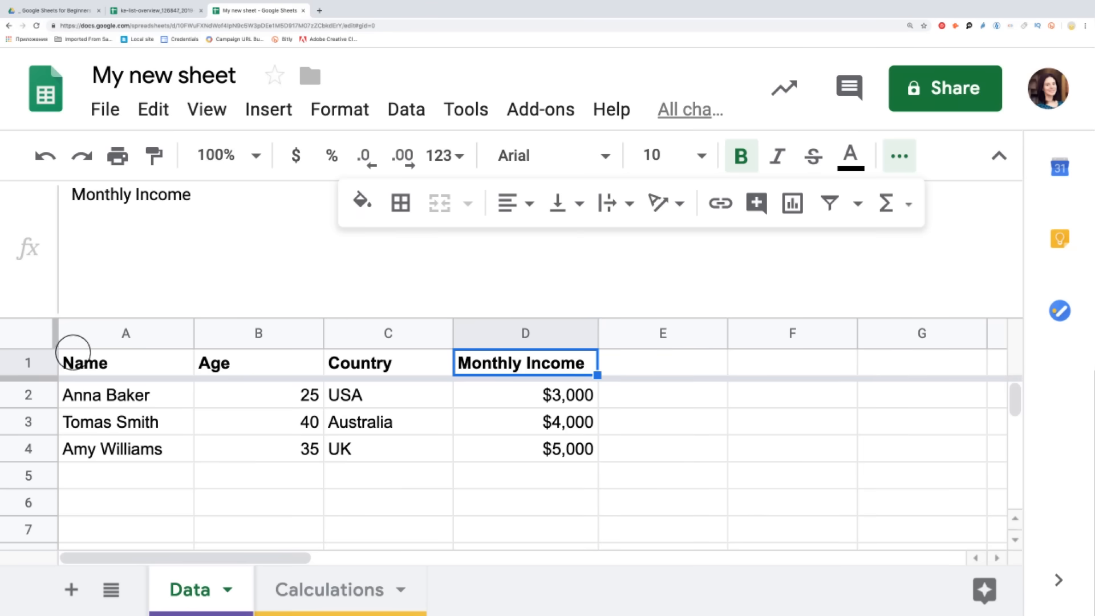
# Fill the whole header row 1 with a light blue background color
pyautogui.click(28, 363)
pyautogui.click(361, 201)
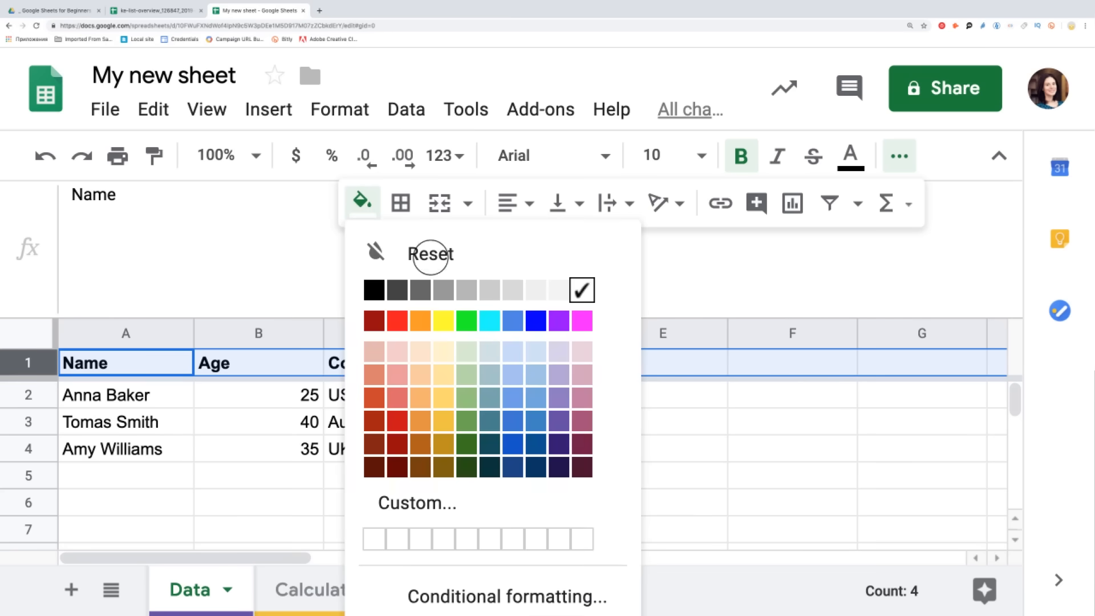
pyautogui.click(512, 374)
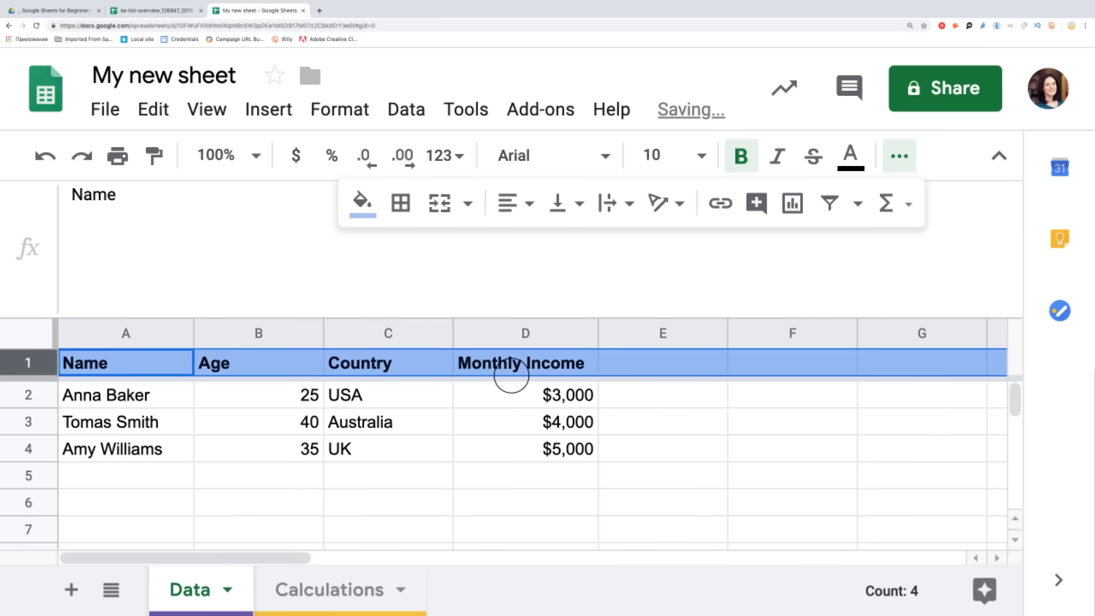
pyautogui.click(40, 362)
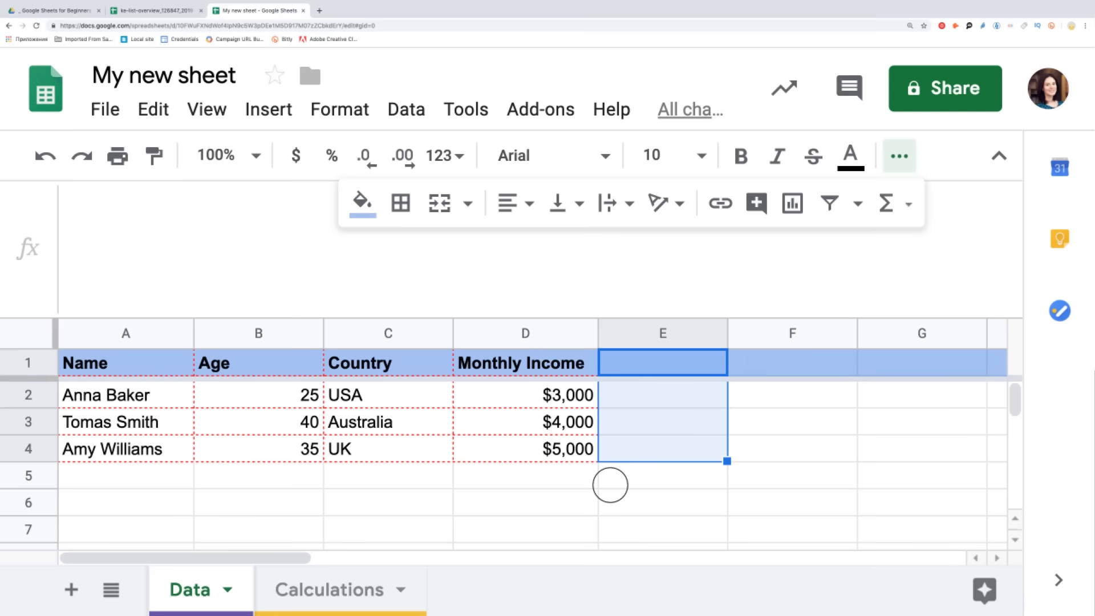
# Undo the border changes made to the table cells, keeping the header row's blue fill
pyautogui.press('super+z')
pyautogui.press('super+z')
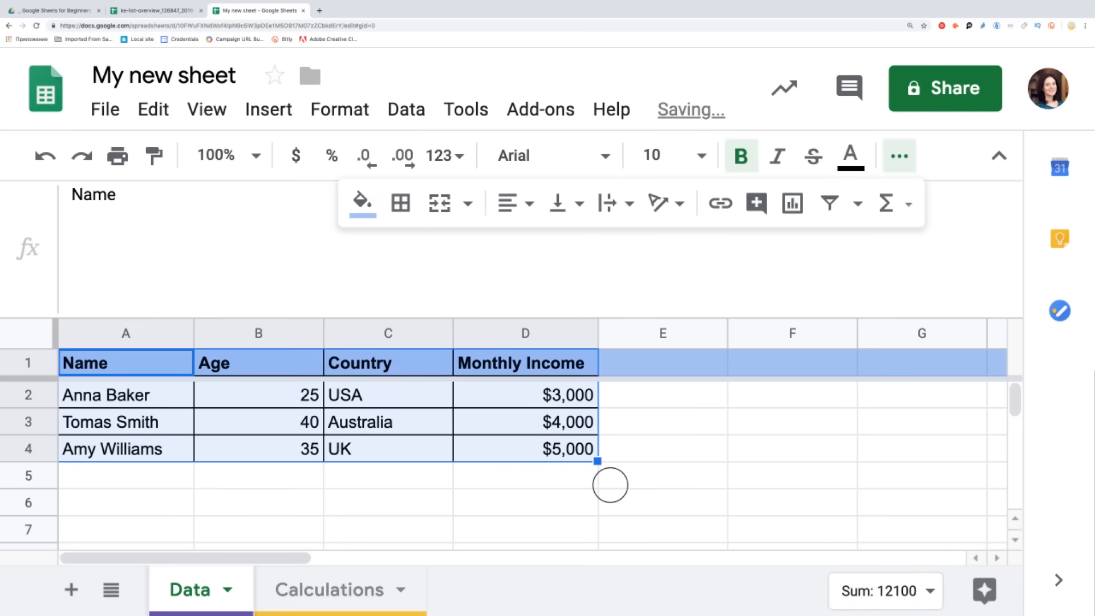
pyautogui.press('super+z')
pyautogui.click(622, 443)
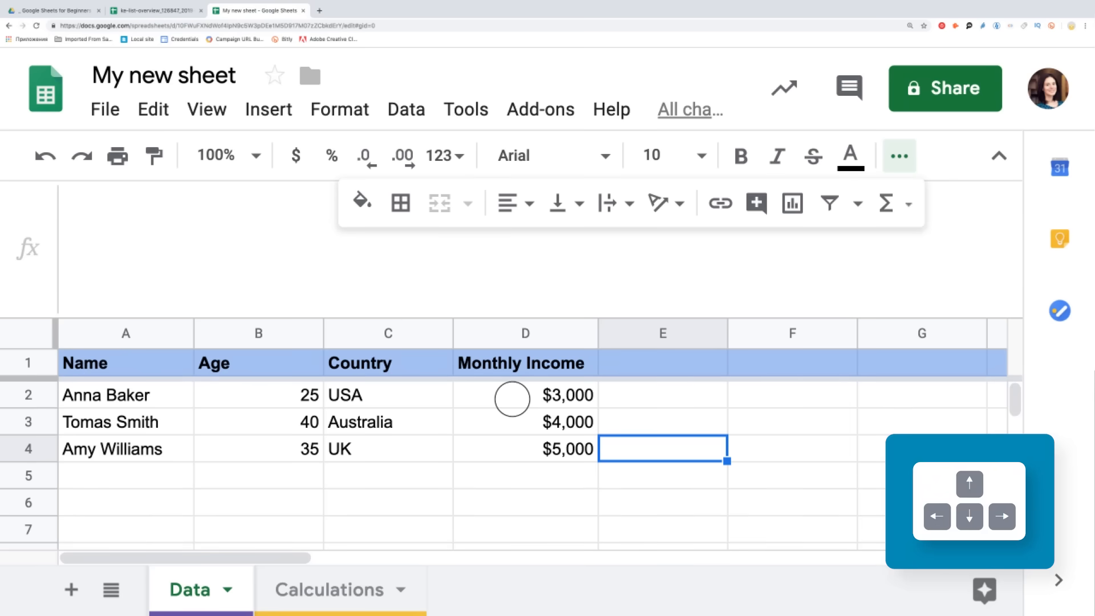
# Move the active cell from D2 down three rows and back up, and step to the neighboring cells C2 and E2
pyautogui.click(549, 395)
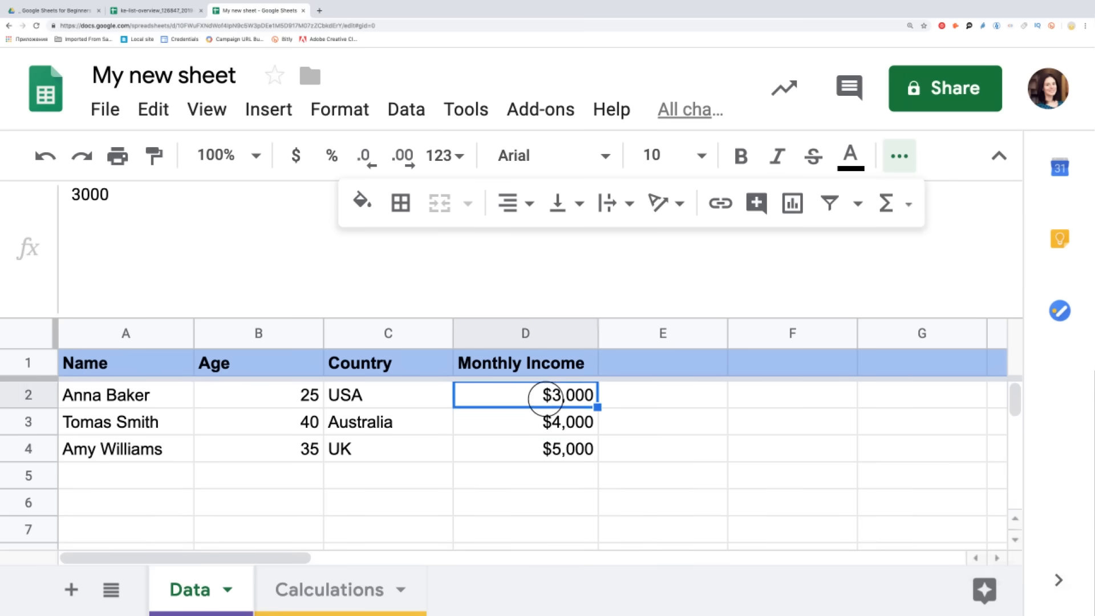
pyautogui.press('Down')
pyautogui.press('Down')
pyautogui.press('Down')
pyautogui.press('Up')
pyautogui.press('Up')
pyautogui.press('Up')
pyautogui.press('Left')
pyautogui.press('Right')
pyautogui.press('Right')
pyautogui.press('Left')
# Copy the income value in D2 to the adjacent cell E2 and undo the paste
pyautogui.hotkey('ctrl', 'c')
pyautogui.press('Right')
pyautogui.hotkey('ctrl', 'v')
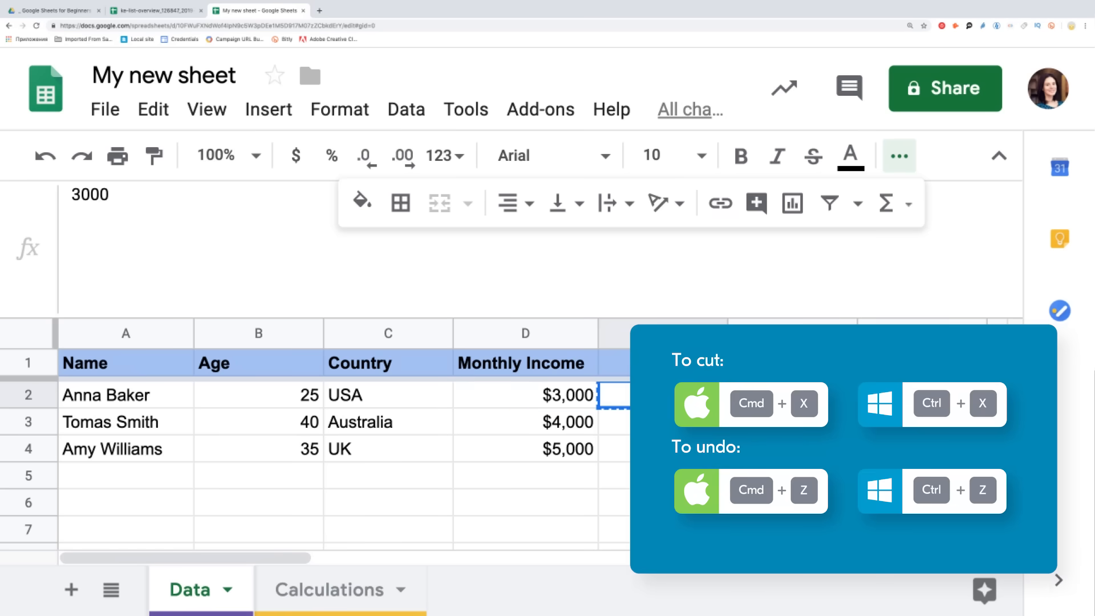
pyautogui.hotkey('ctrl', 'z')
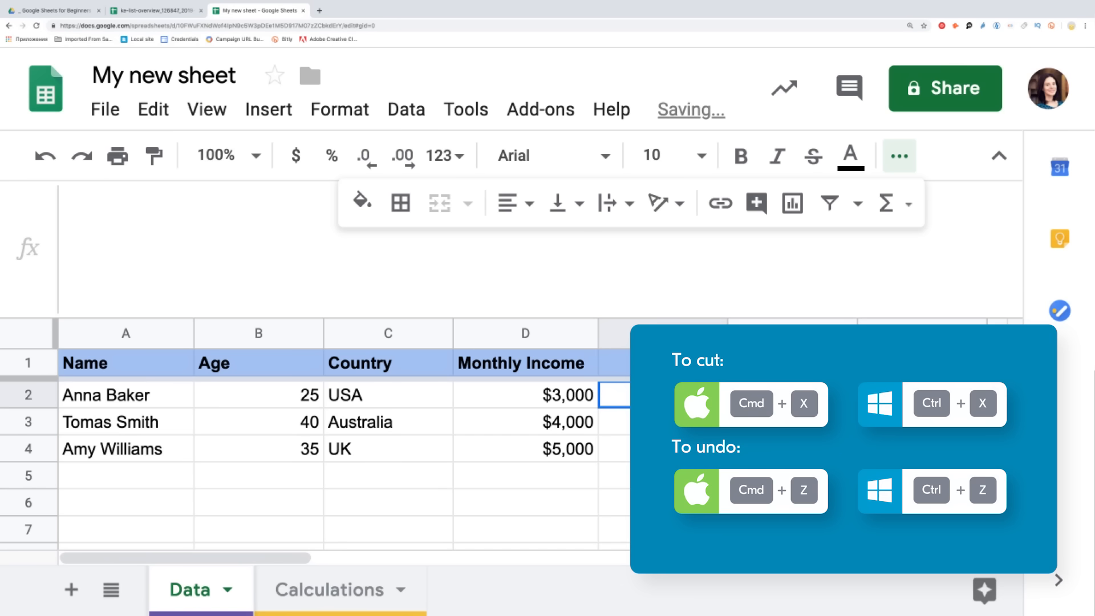
pyautogui.click(549, 407)
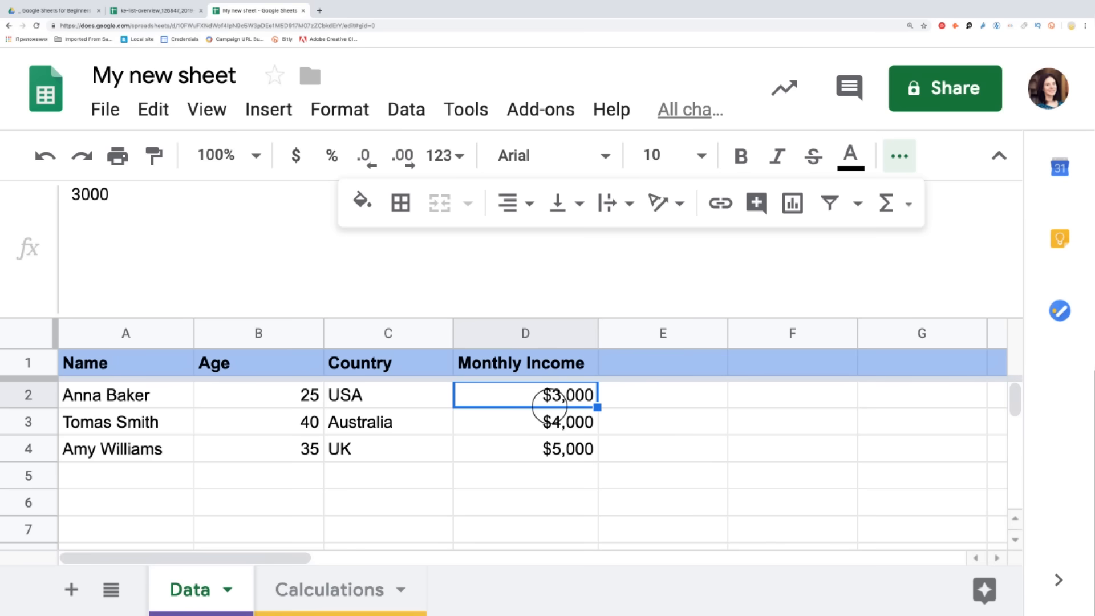
# Copy the names and ages in A2 to B4 to a block starting at F2 and undo the paste
pyautogui.moveTo(393, 399); pyautogui.dragTo(481, 460)
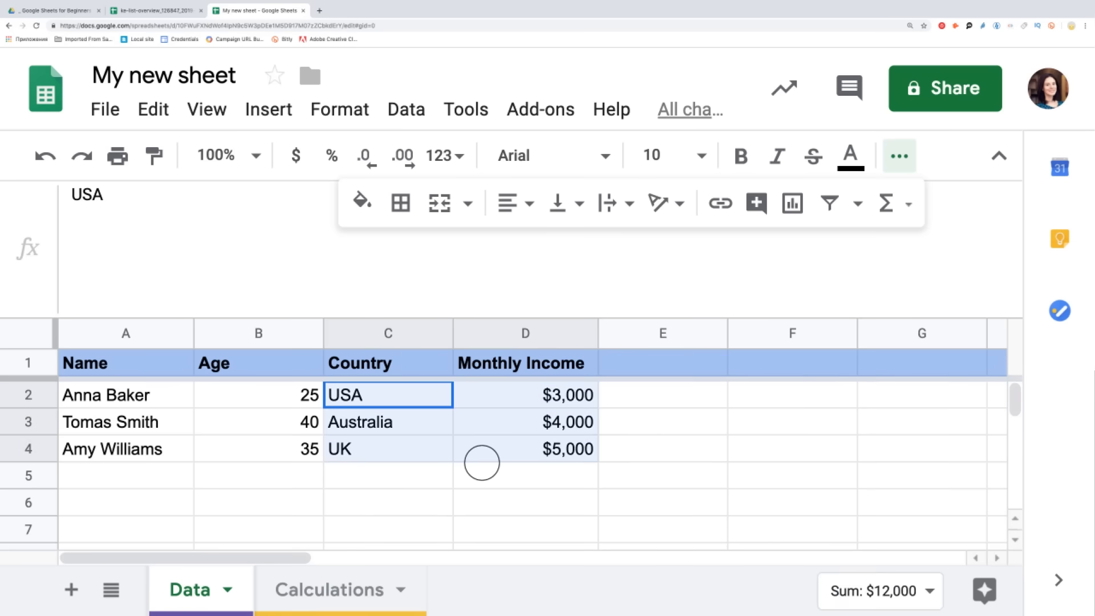
pyautogui.moveTo(146, 391); pyautogui.dragTo(237, 450)
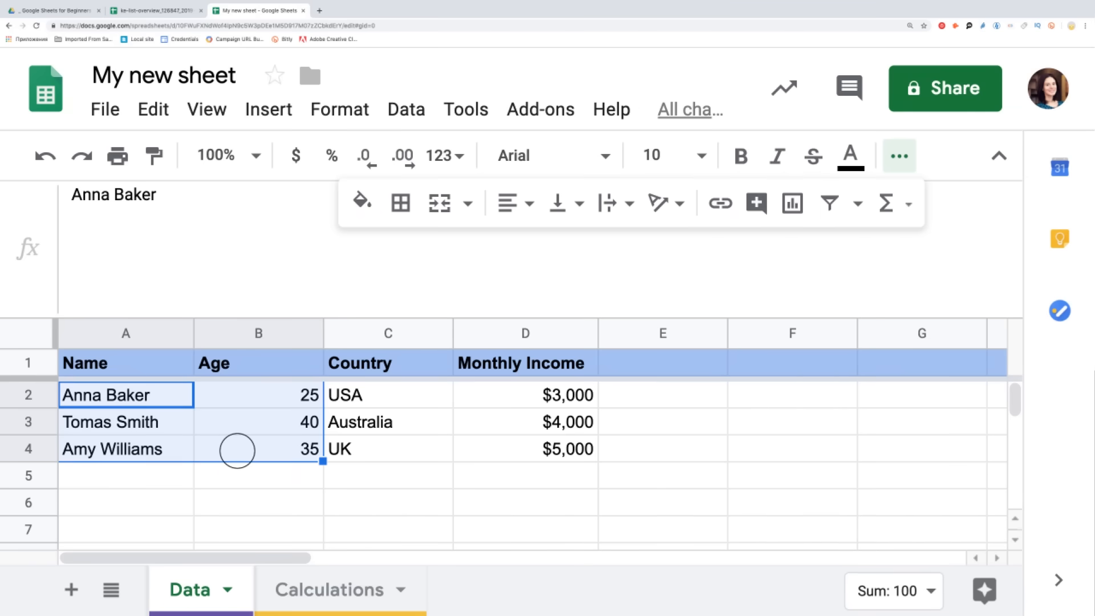
pyautogui.hotkey('ctrl', 'c')
pyautogui.click(738, 396)
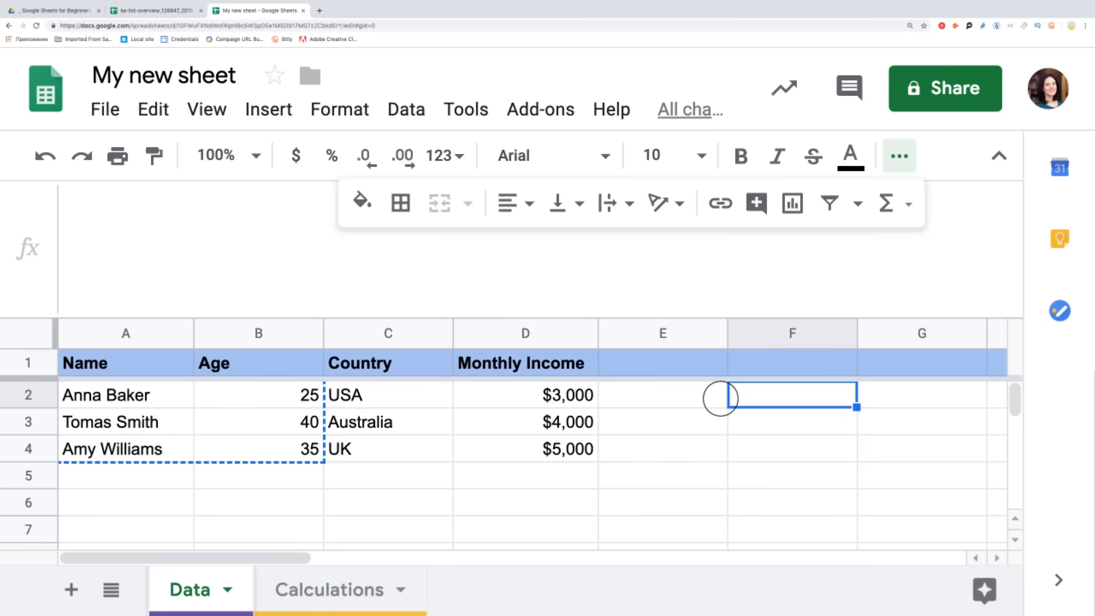
pyautogui.hotkey('ctrl', 'v')
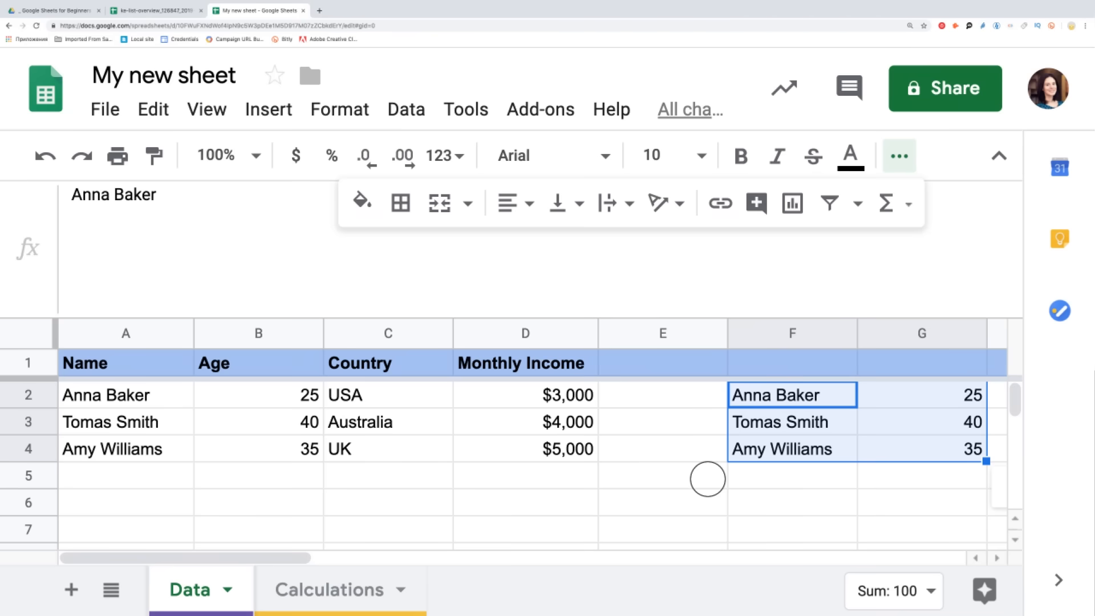
pyautogui.hotkey('ctrl', 'z')
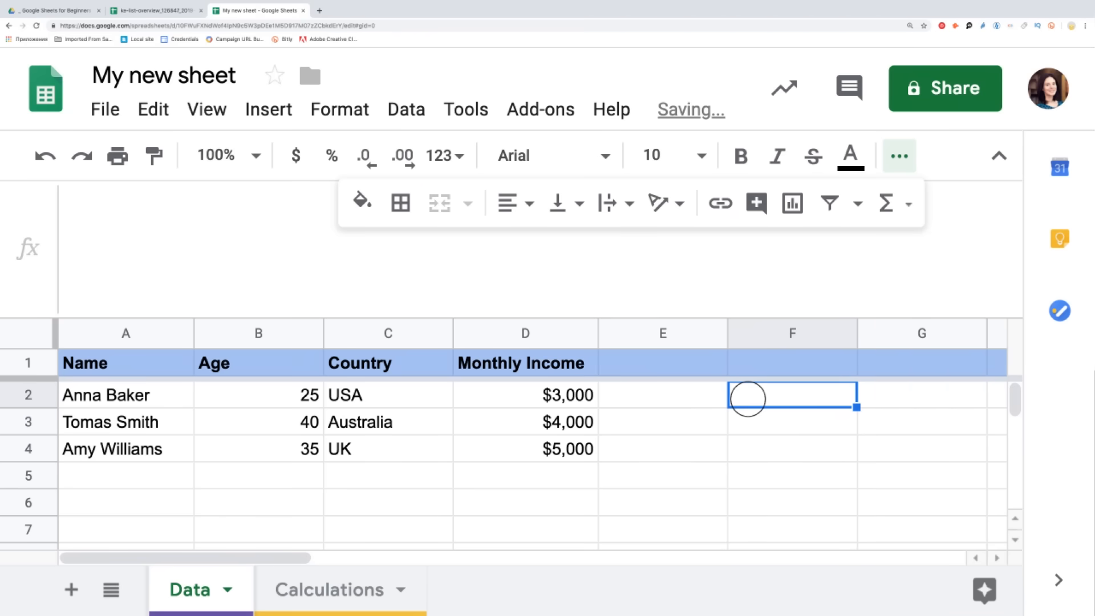
# Paste only the values of the copied names and ages at F2 and undo that paste
pyautogui.rightClick(747, 398)
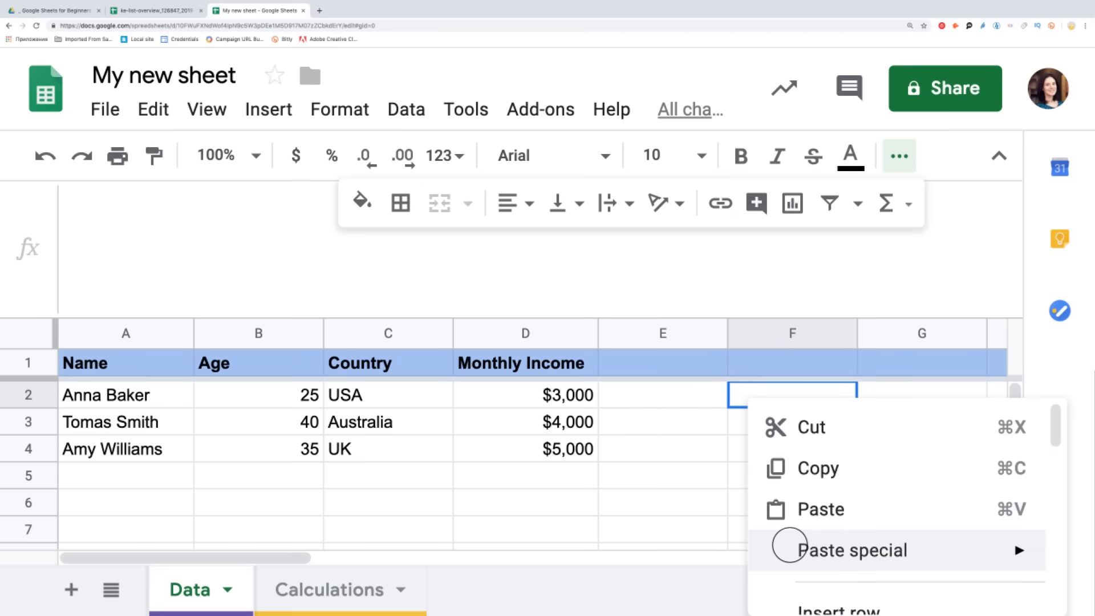
pyautogui.moveTo(789, 544)
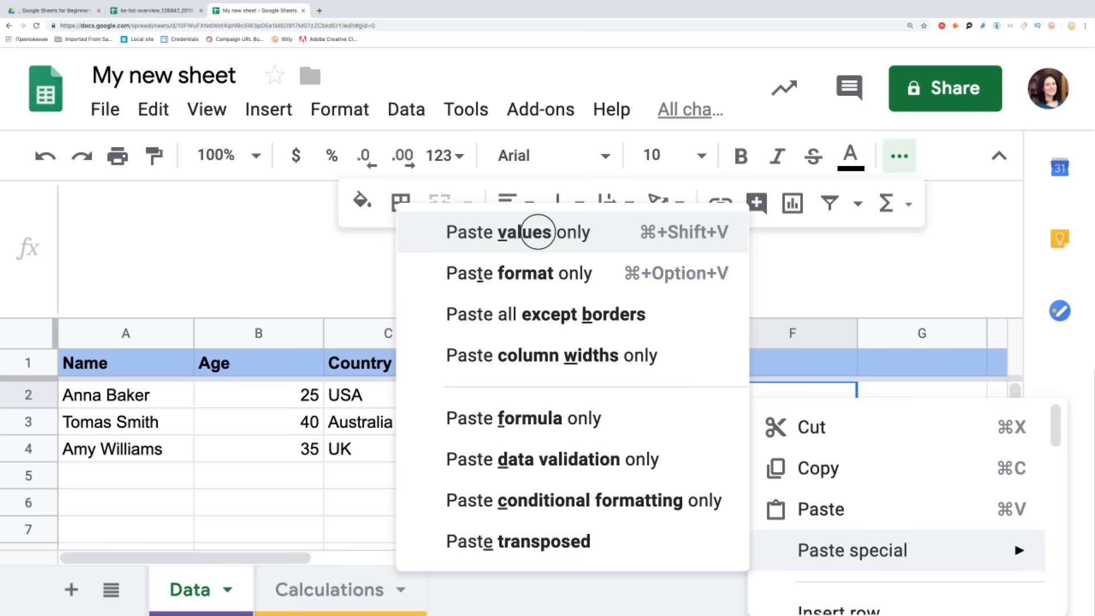
pyautogui.click(538, 232)
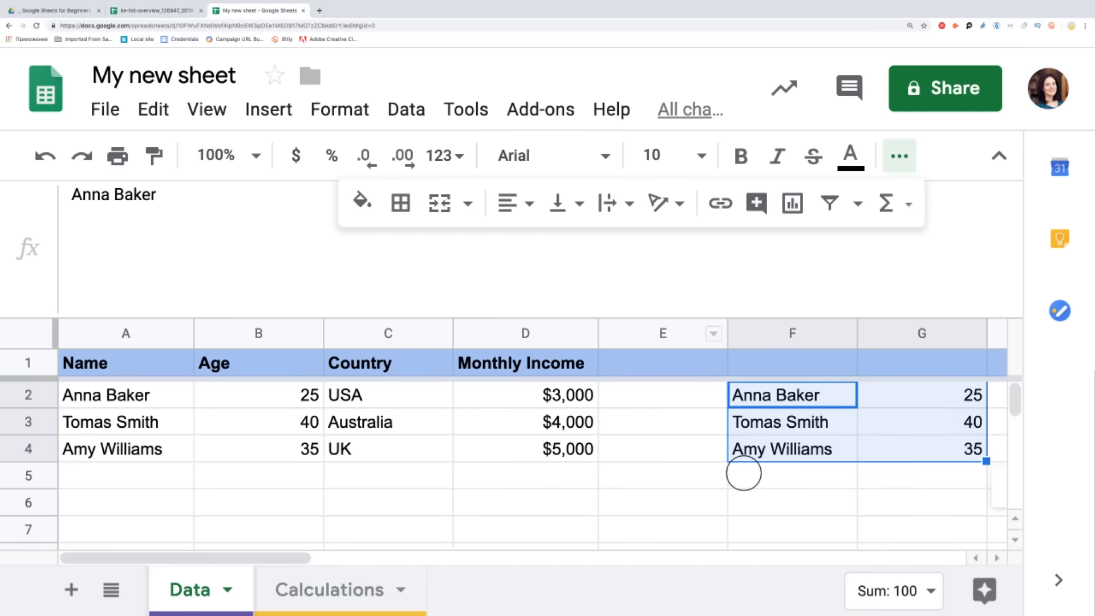
pyautogui.hotkey('ctrl', 'z')
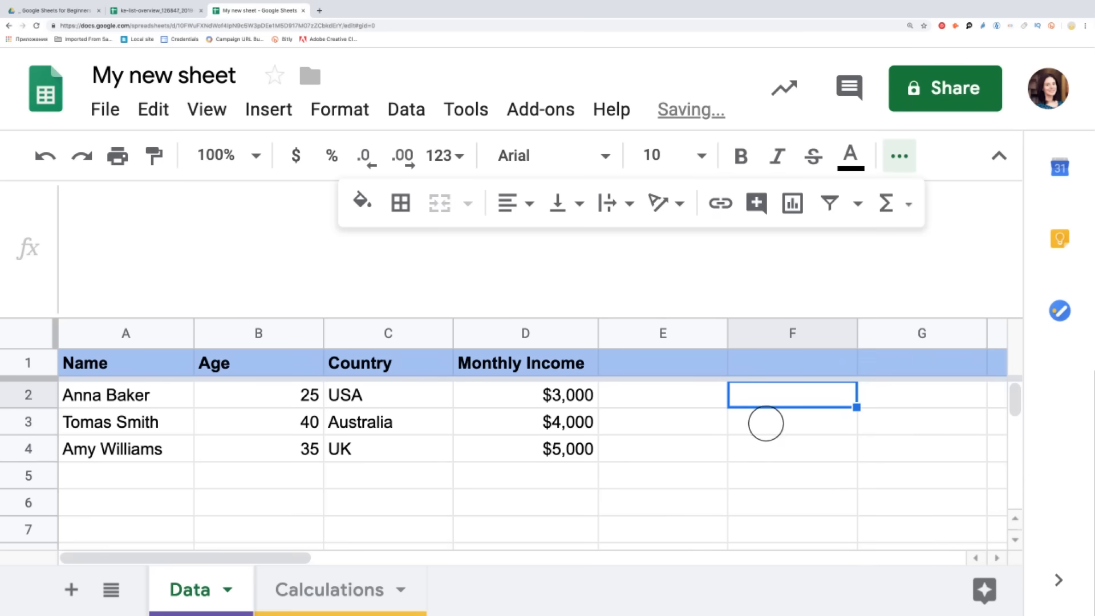
# Copy the Name and Age columns with headers, A1 to B4, paste them transposed at F2, and undo the paste
pyautogui.moveTo(165, 363); pyautogui.dragTo(229, 454)
pyautogui.hotkey('ctrl', 'c')
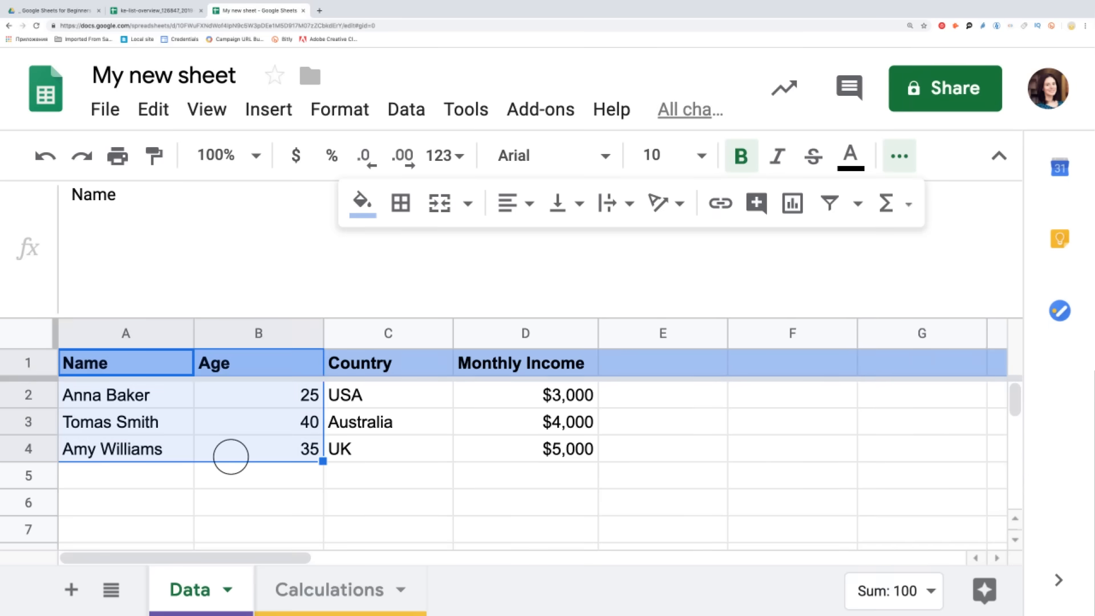
pyautogui.click(757, 400)
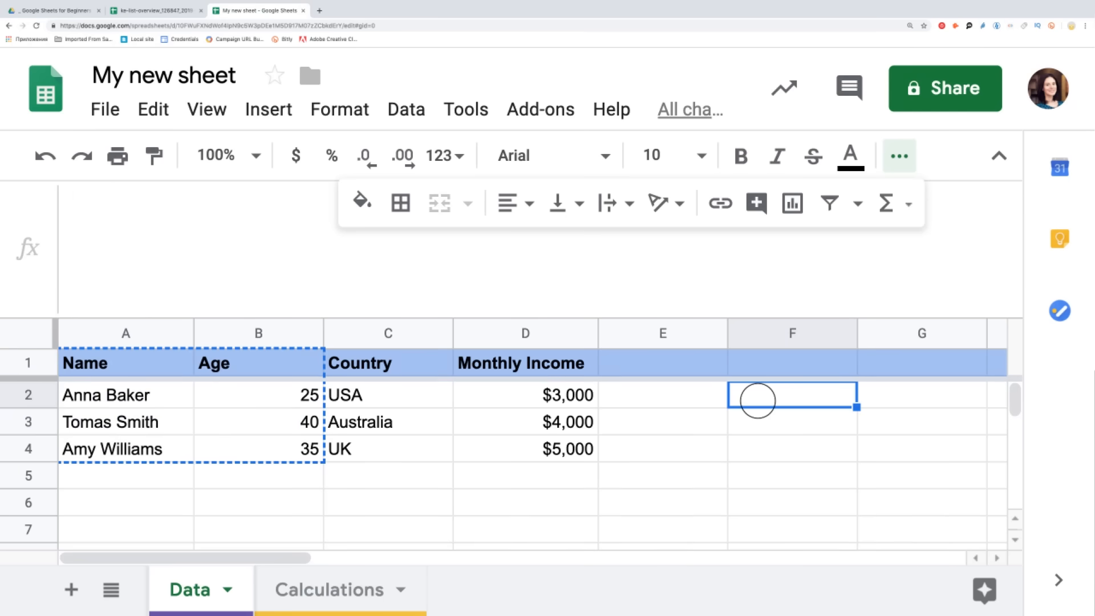
pyautogui.rightClick(757, 400)
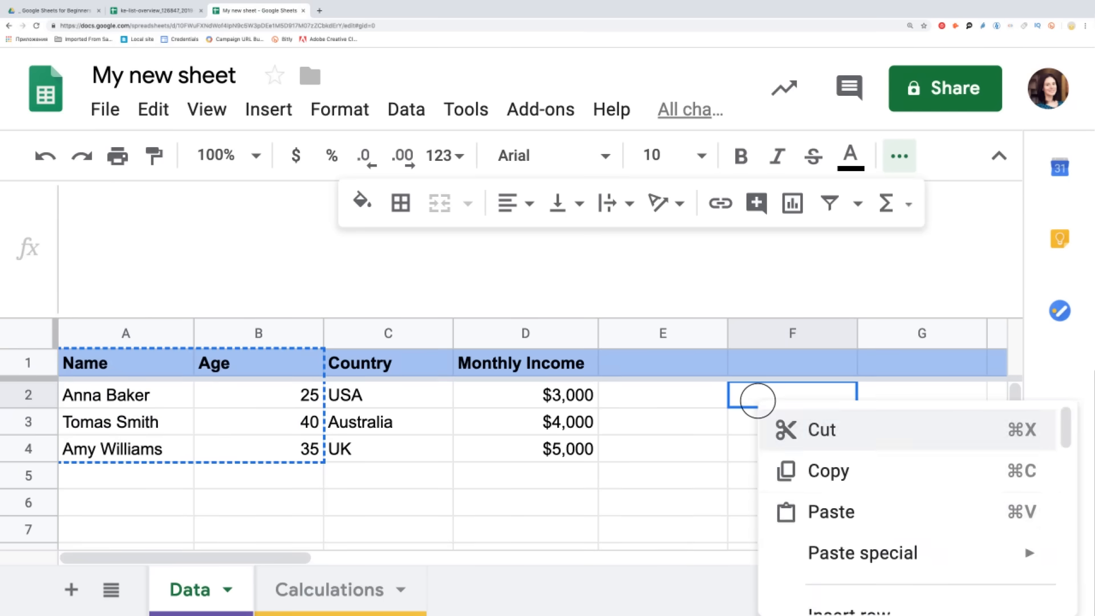
pyautogui.moveTo(821, 551)
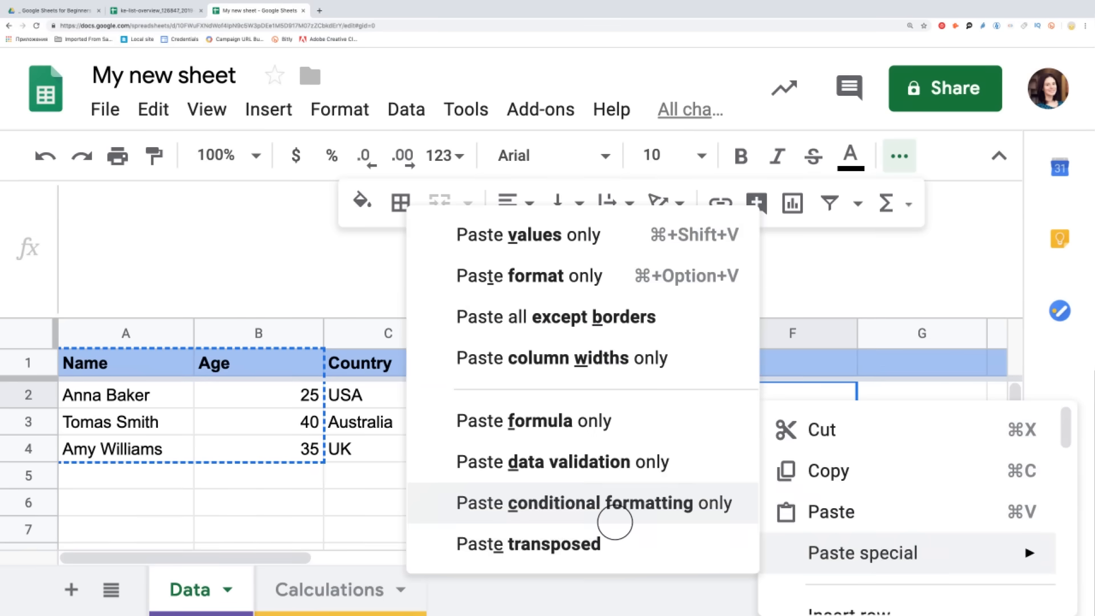
pyautogui.click(613, 538)
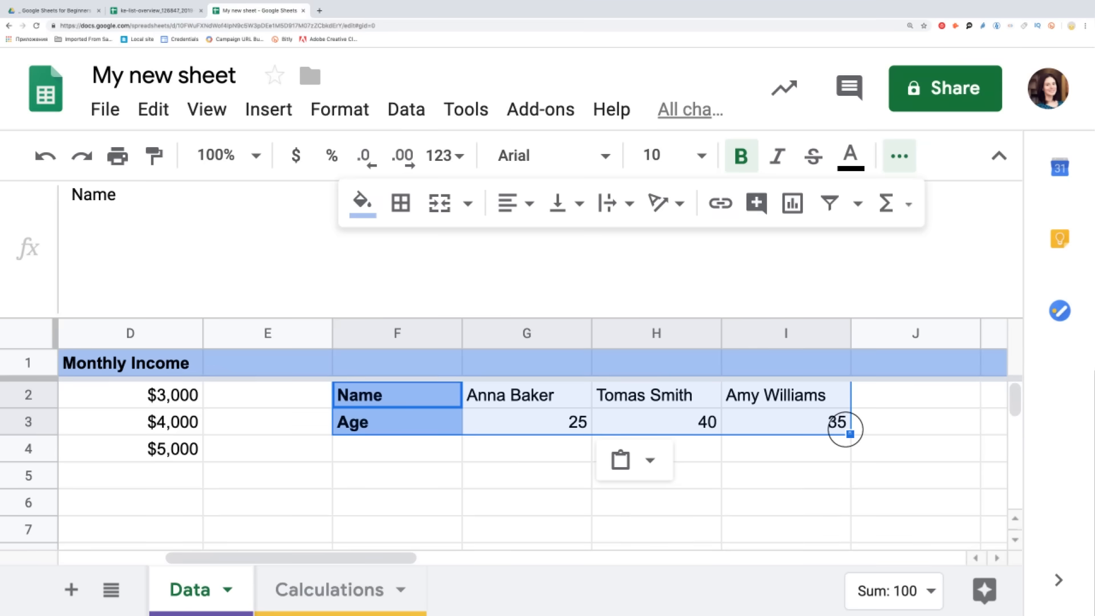
pyautogui.hotkey('ctrl', 'z')
pyautogui.hscroll(-3, 845, 429)
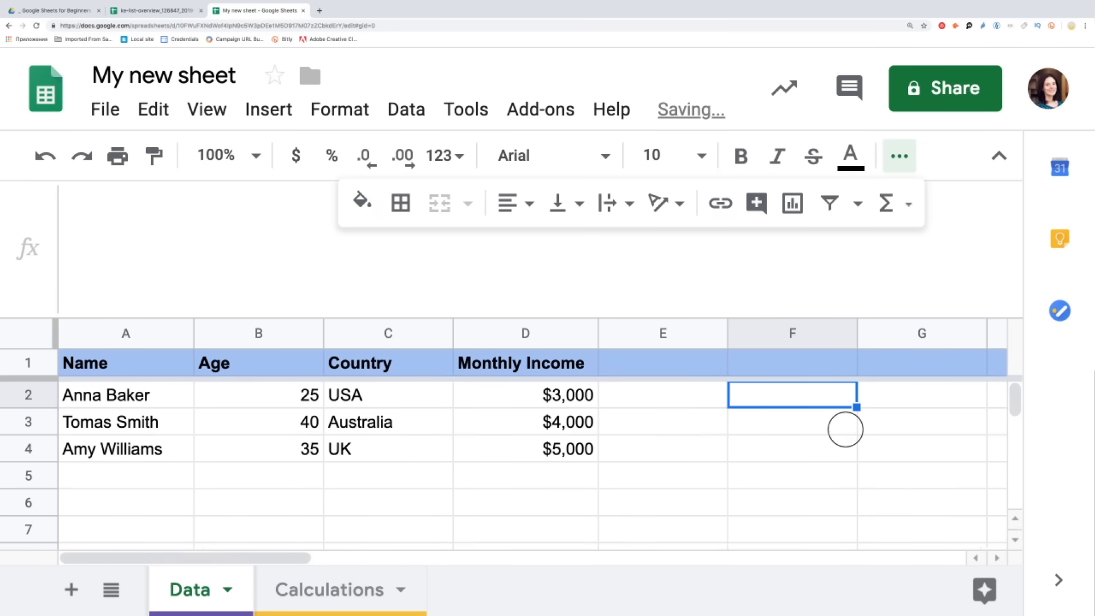
# Extend the selection from A1 across the headers to column Z, reduce it to column D, and extend it down to row 4
pyautogui.click(126, 358)
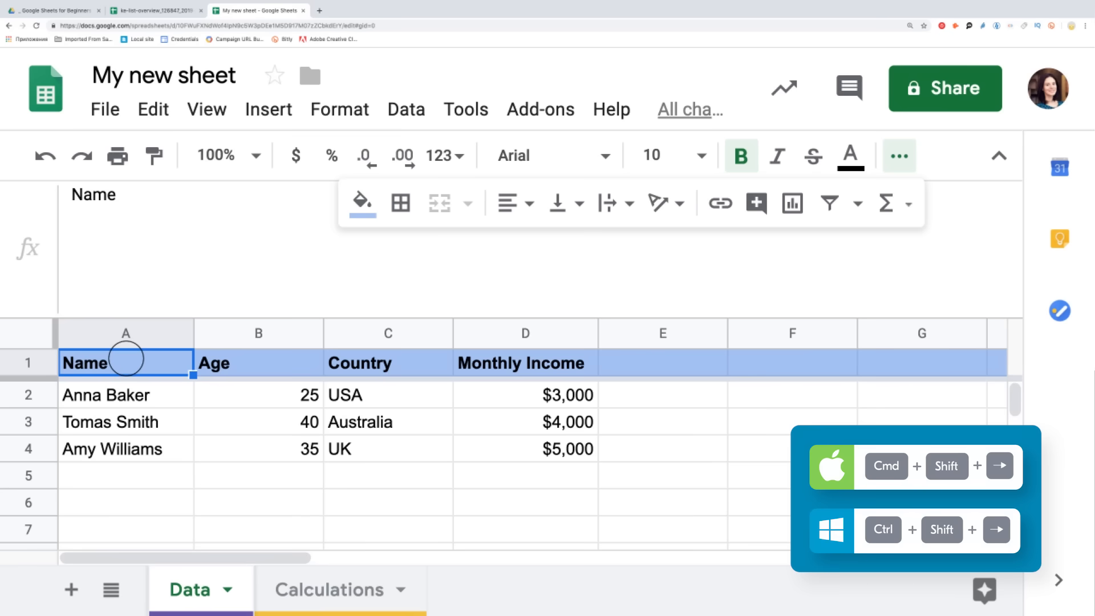
pyautogui.hotkey('ctrl', 'shift', 'Right')
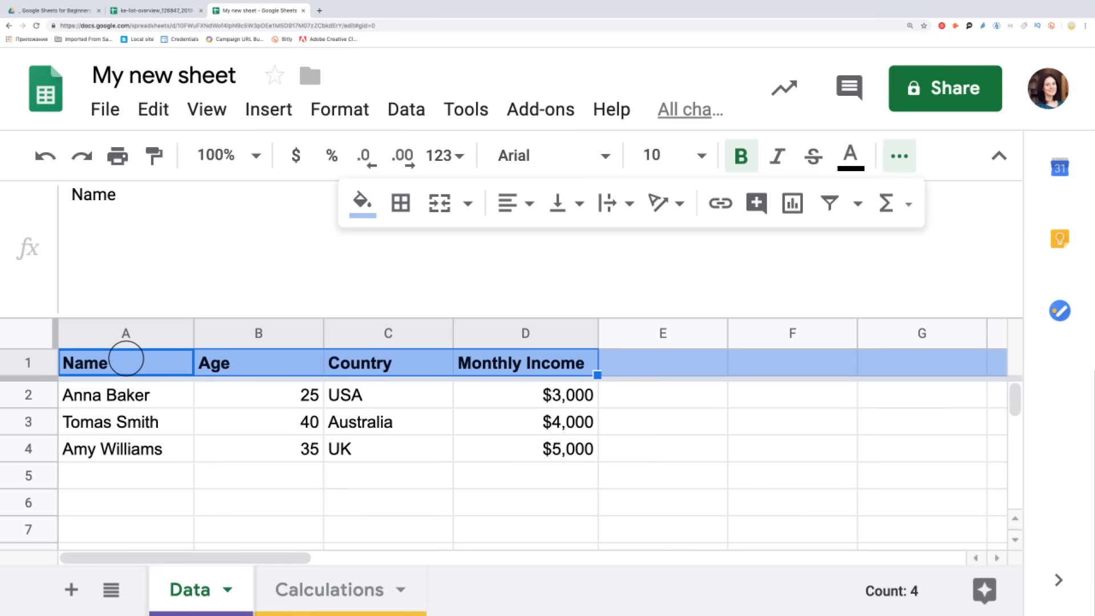
pyautogui.hotkey('ctrl', 'shift', 'Right')
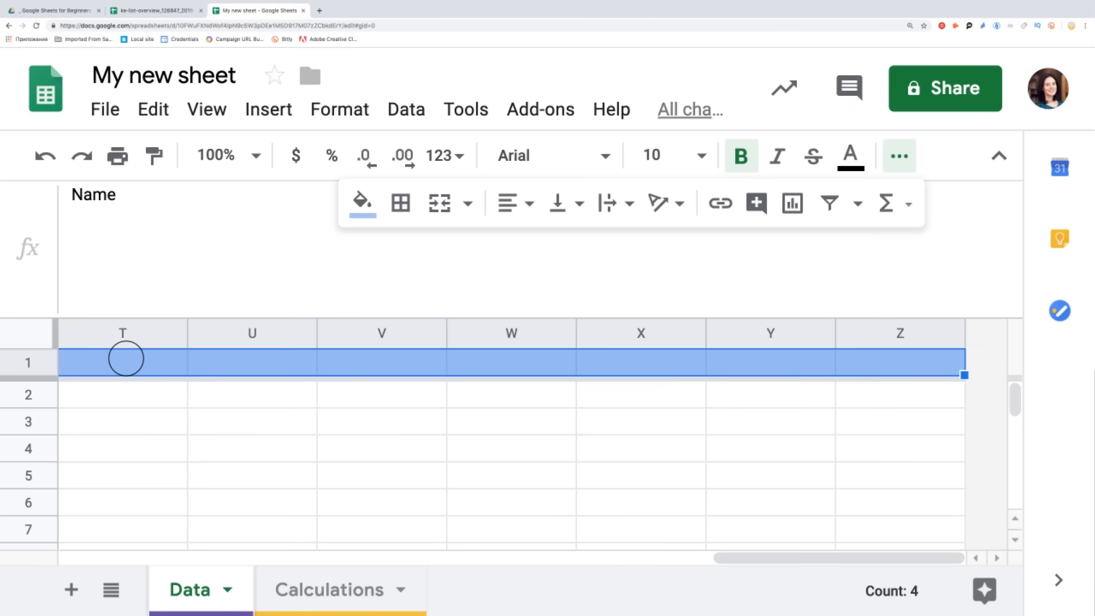
pyautogui.hotkey('ctrl', 'shift', 'Left')
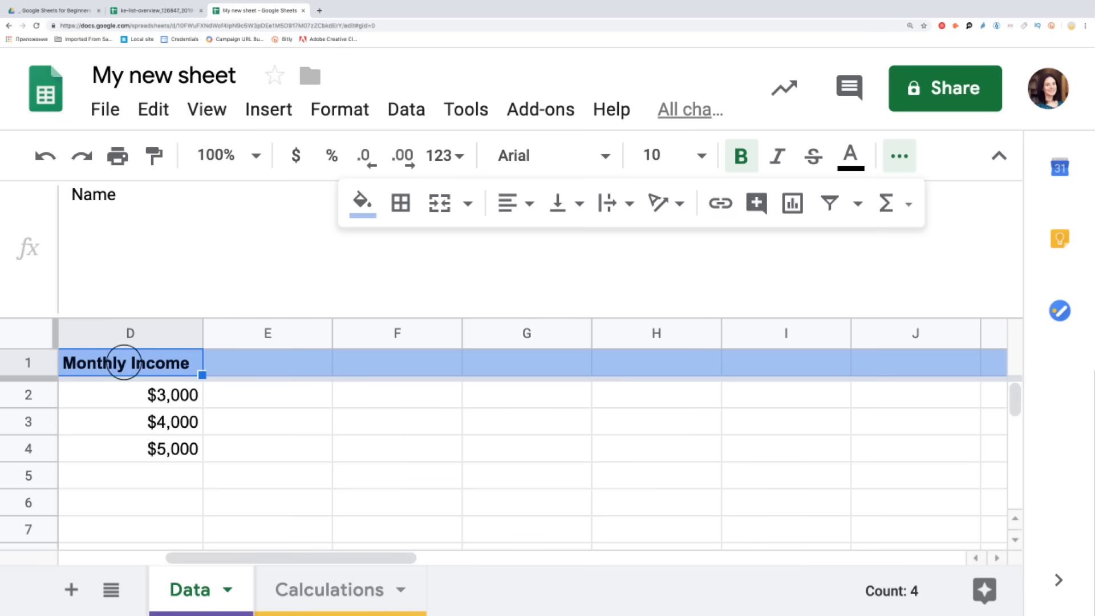
pyautogui.hscroll(-5, 117, 376)
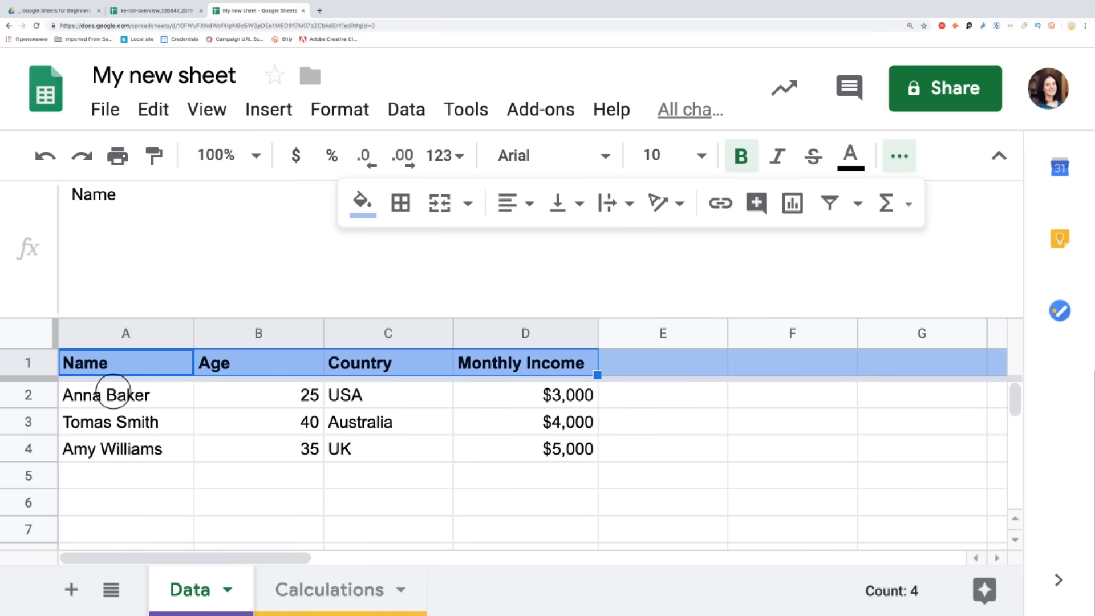
pyautogui.hotkey('ctrl', 'shift', 'Down')
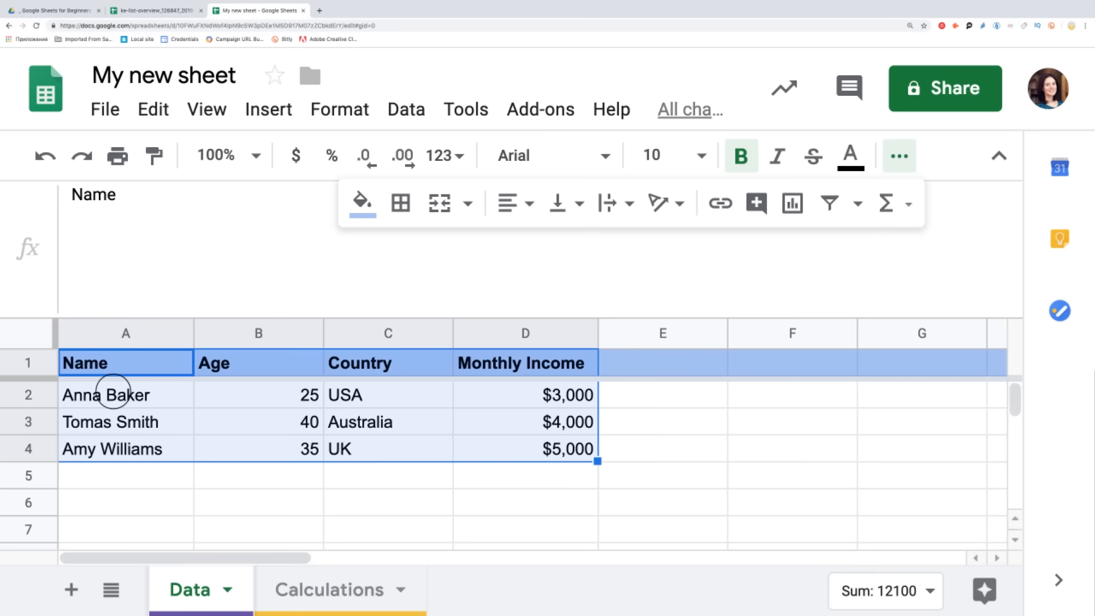
pyautogui.click(94, 362)
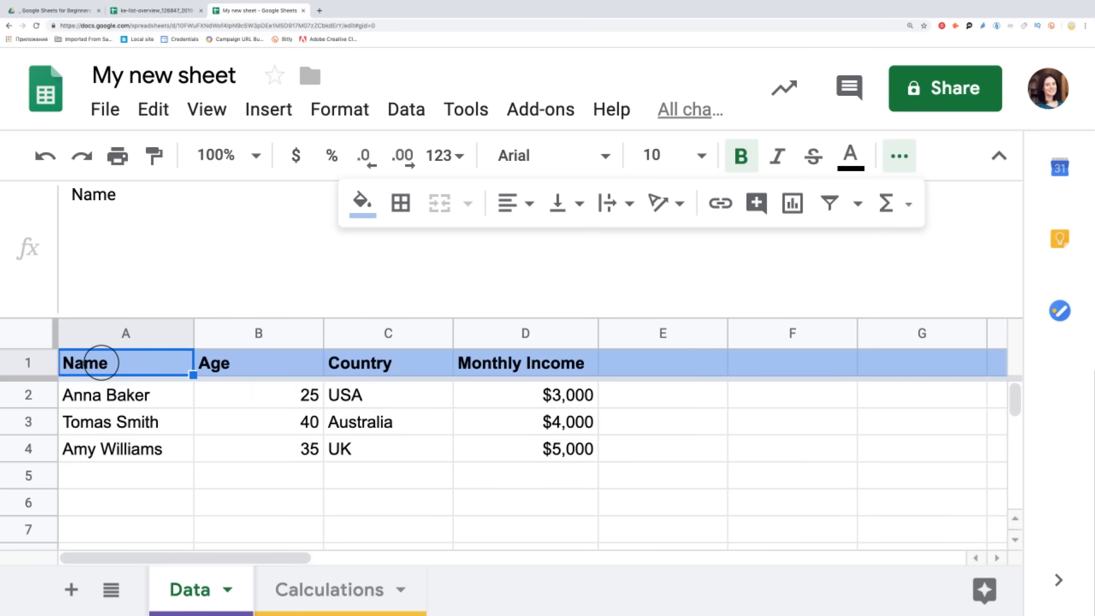
# Add the individual name cells A2, A3 and A4 to the selection of A1, and return to selecting only A1
pyautogui.click(94, 395)
pyautogui.keyDown('ctrl'); pyautogui.click(111, 422); pyautogui.keyUp('ctrl')
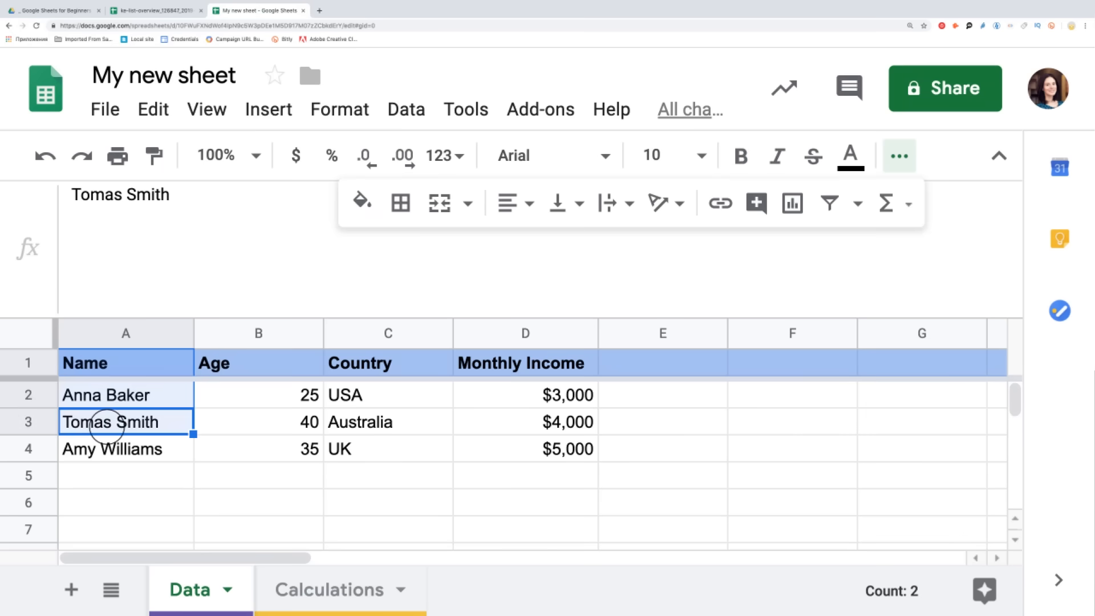
pyautogui.keyDown('ctrl'); pyautogui.click(108, 449); pyautogui.keyUp('ctrl')
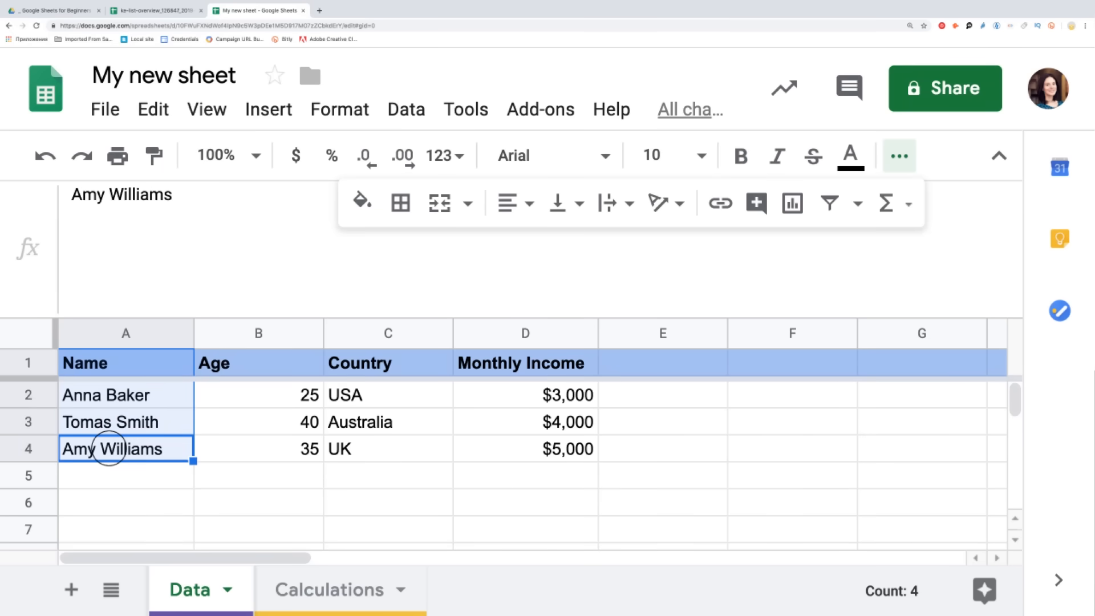
pyautogui.click(139, 364)
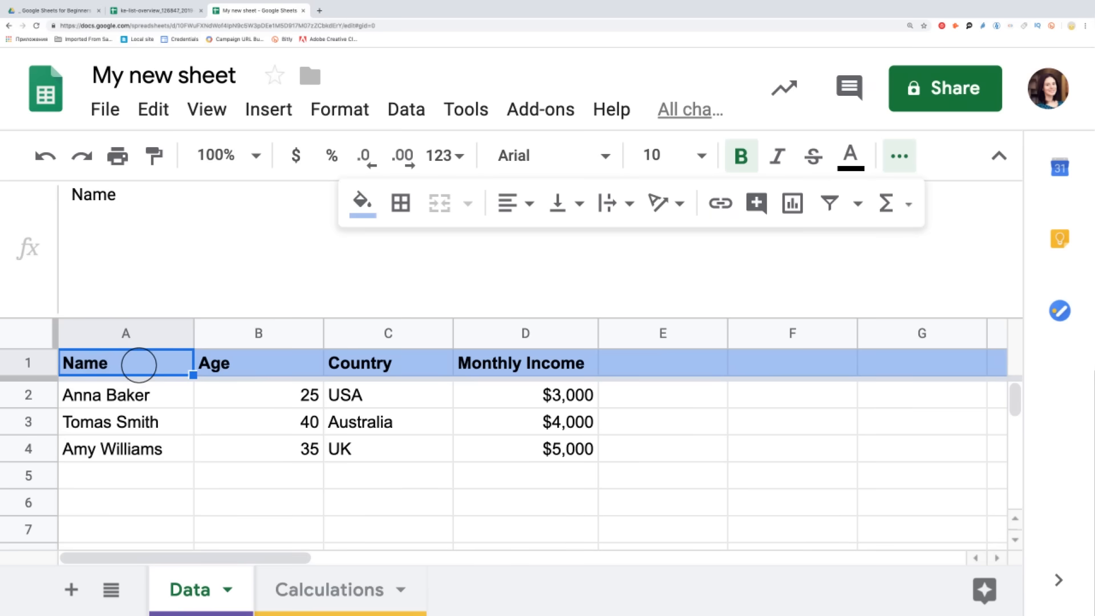
# Fill the name in A4 down to A6 and undo the fill
pyautogui.click(141, 450)
pyautogui.moveTo(193, 461); pyautogui.dragTo(185, 518)
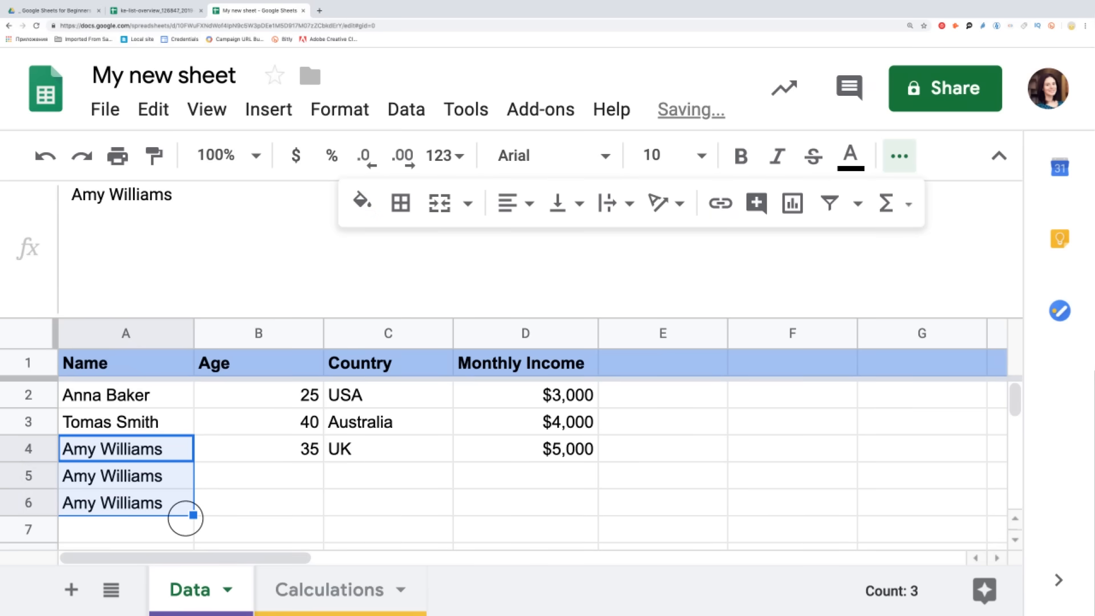
pyautogui.hotkey('ctrl', 'z')
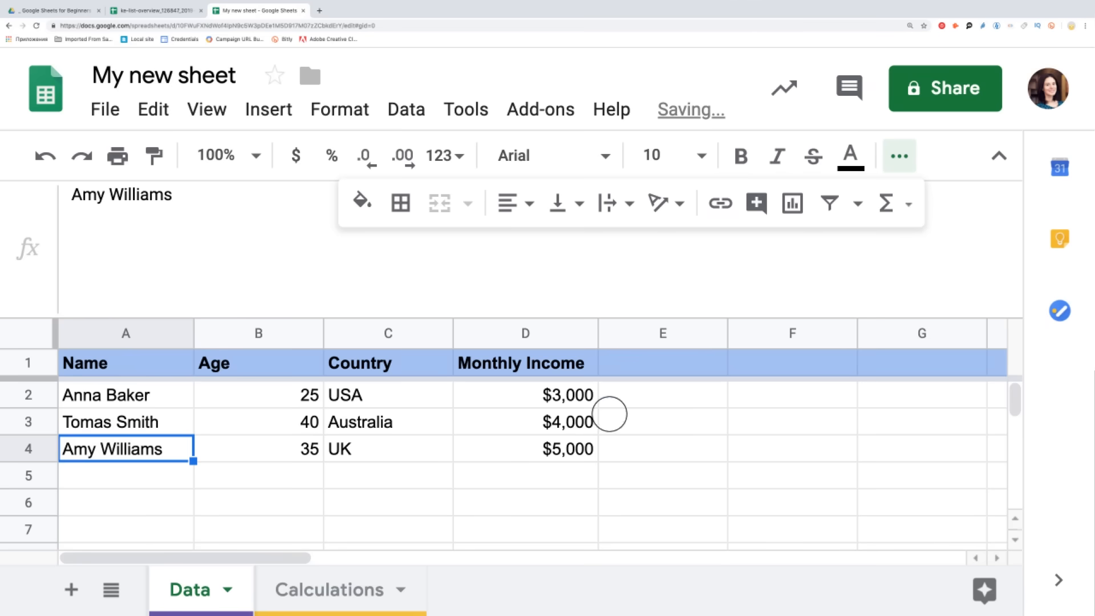
# Enter the date 1/1/2019 in E2 and the weekday Monday in F2
pyautogui.click(692, 395)
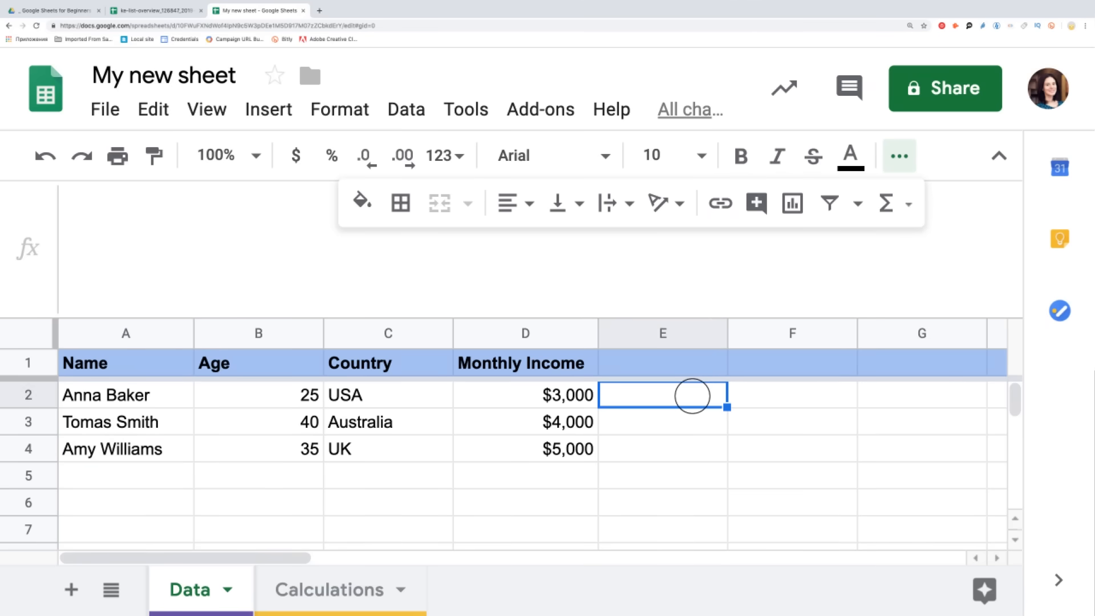
pyautogui.write('1/1/2019')
pyautogui.press('Return')
pyautogui.click(793, 402)
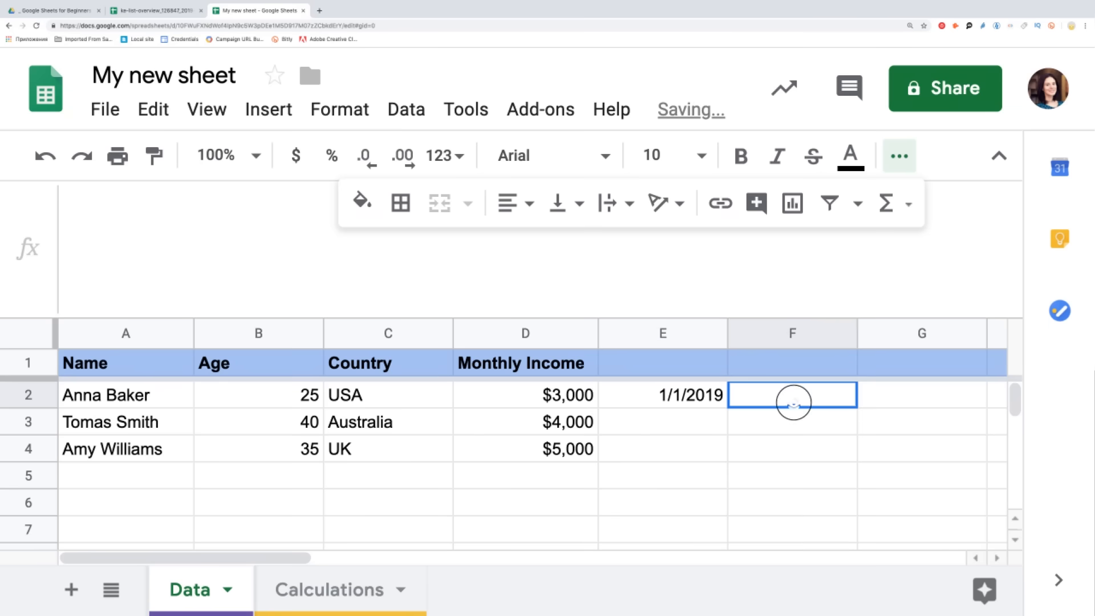
pyautogui.write('Monday')
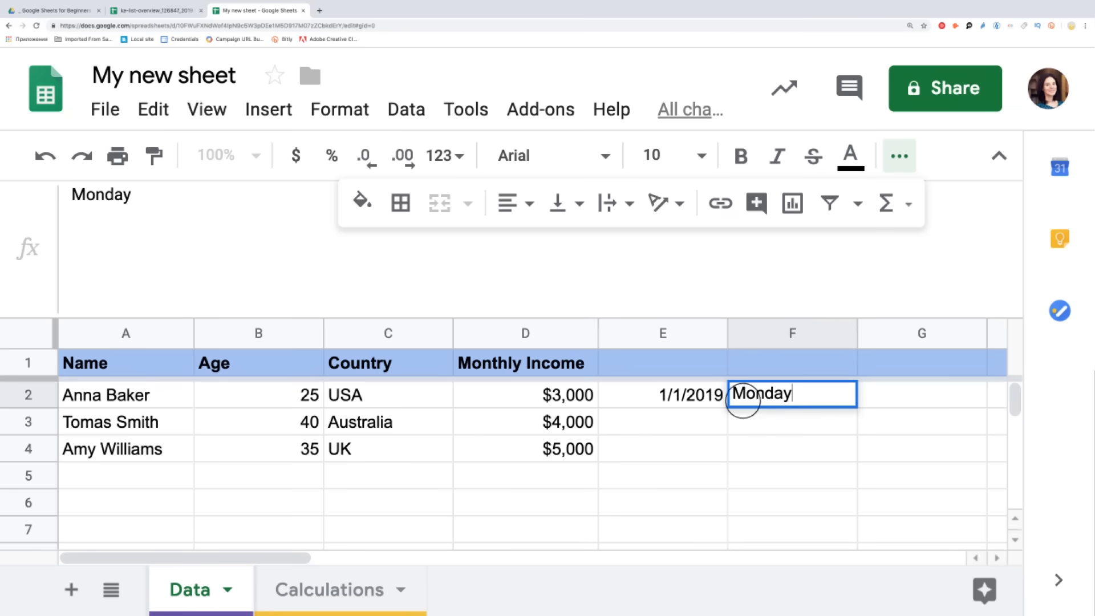
# Autofill the date in E2 and the weekday in F2 down to row 4
pyautogui.click(688, 395)
pyautogui.moveTo(726, 406); pyautogui.dragTo(718, 448)
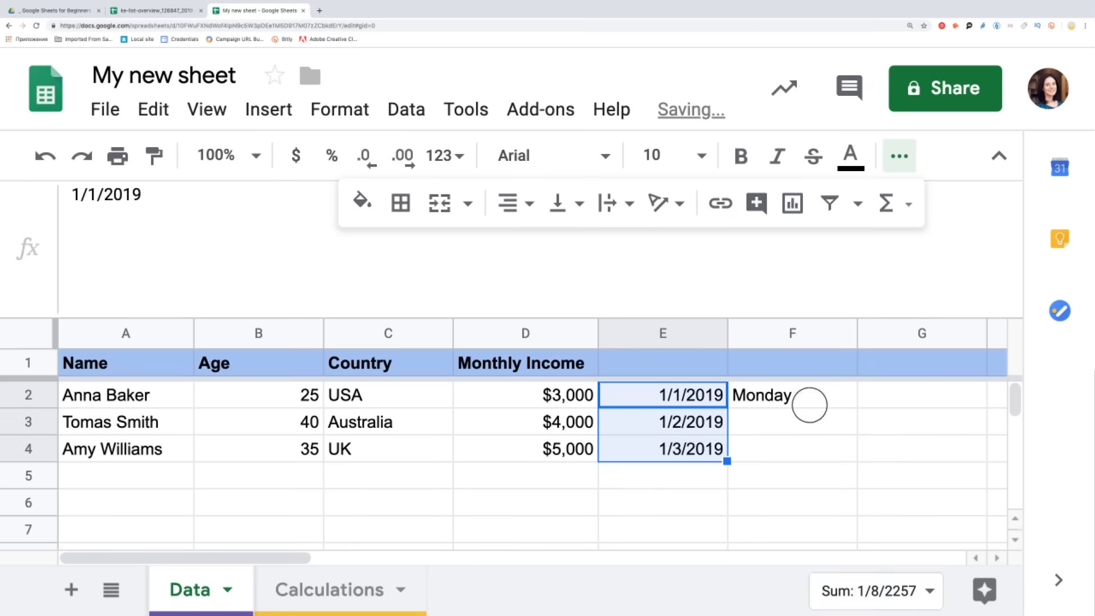
pyautogui.click(814, 394)
pyautogui.moveTo(857, 407); pyautogui.dragTo(856, 448)
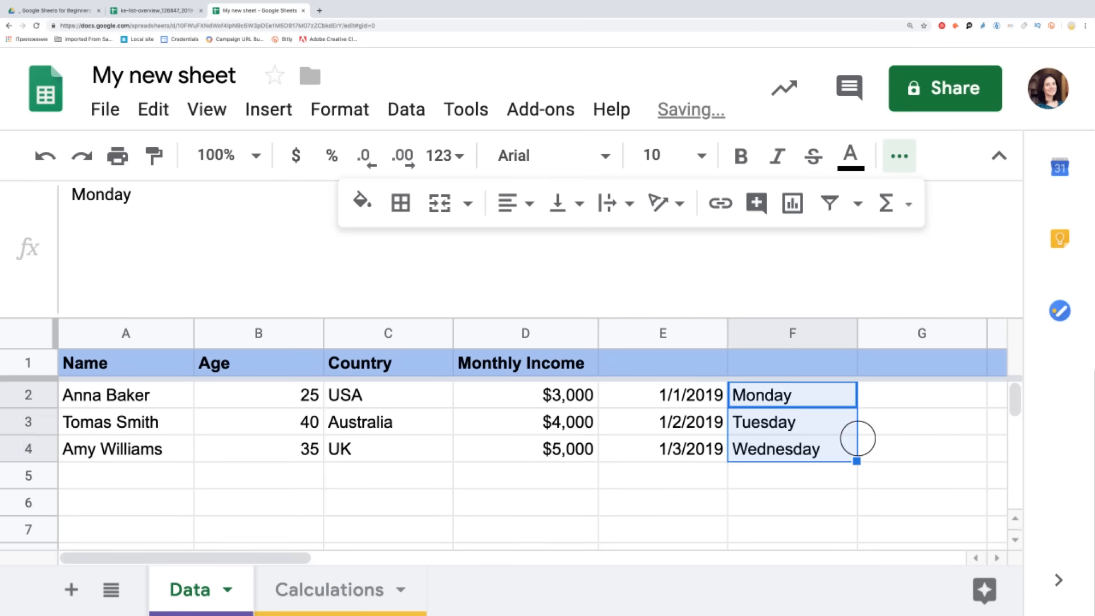
# Enter the numbers 1 in G2 and 2 in G3
pyautogui.click(884, 398)
pyautogui.write('1')
pyautogui.press('Return')
pyautogui.write('2')
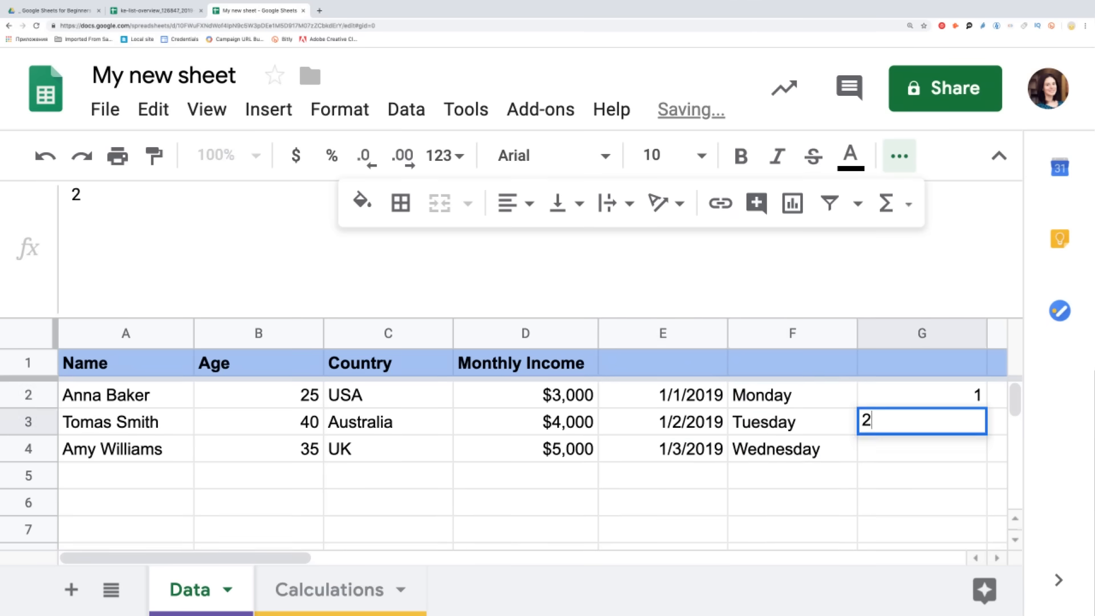
pyautogui.press('Return')
# Try to extend the number series in G2 and G3 down the column, and undo the fill
pyautogui.moveTo(957, 400); pyautogui.dragTo(980, 528)
pyautogui.hotkey('ctrl', 'z')
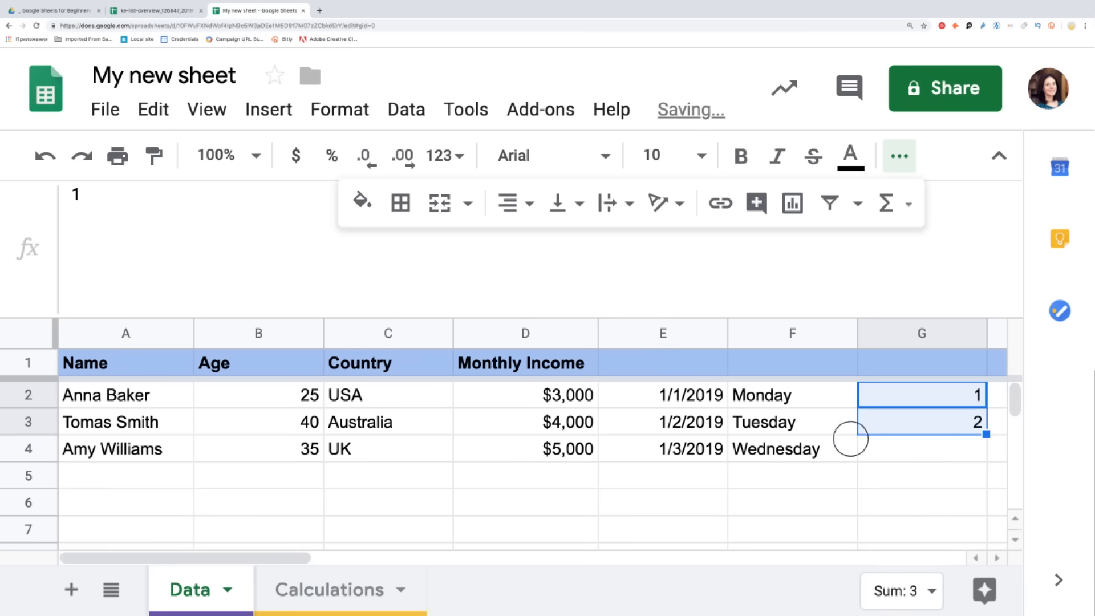
pyautogui.click(894, 452)
# Clear the sample dates, weekdays and numbers from E2 to G4
pyautogui.moveTo(703, 387); pyautogui.dragTo(884, 445)
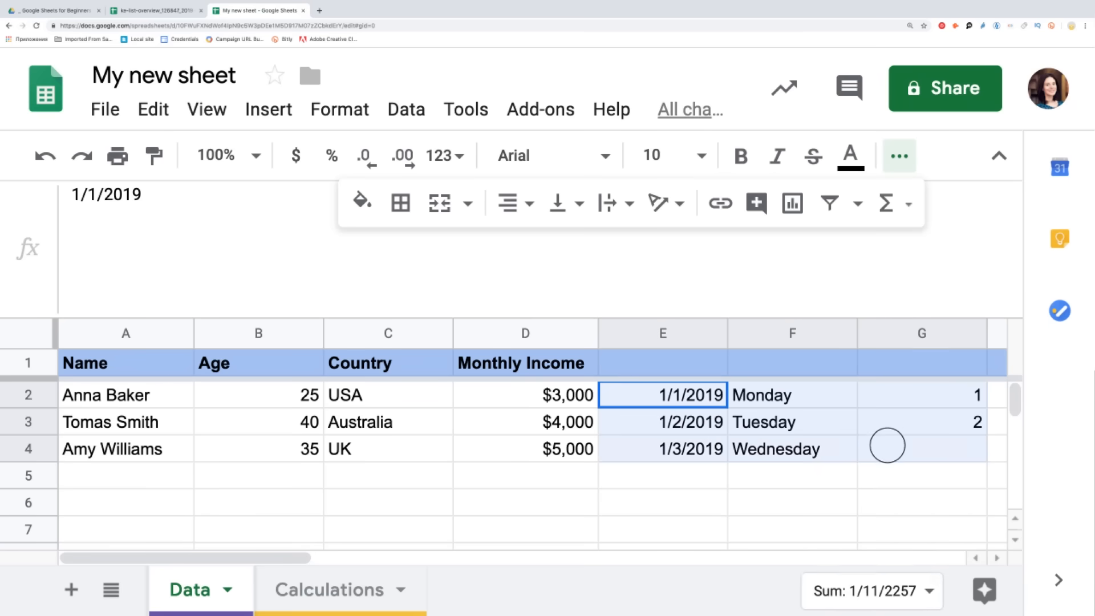
pyautogui.press('Delete')
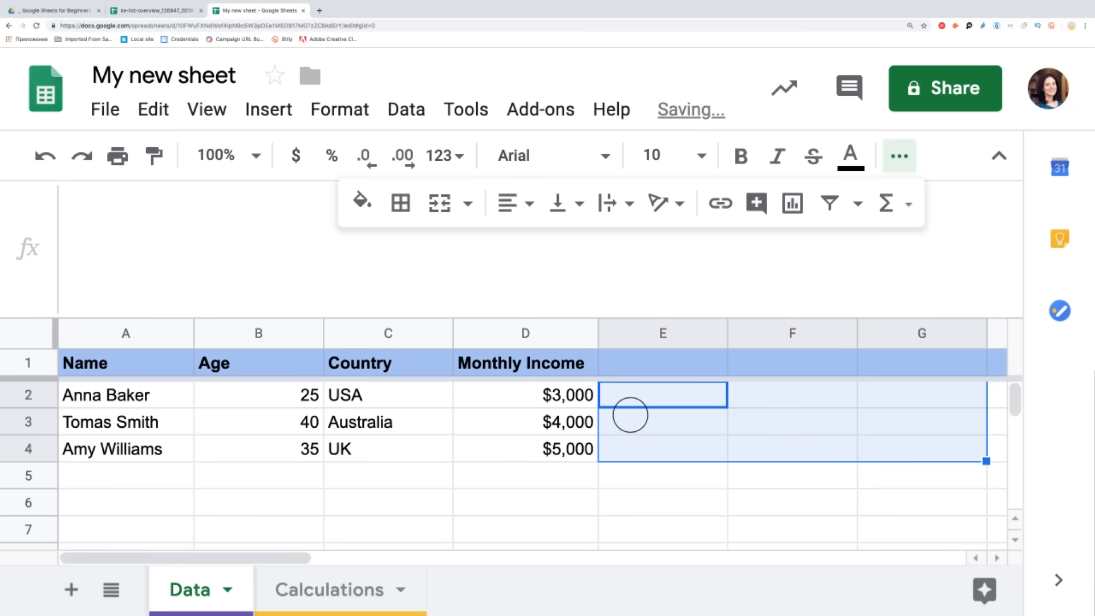
pyautogui.click(633, 395)
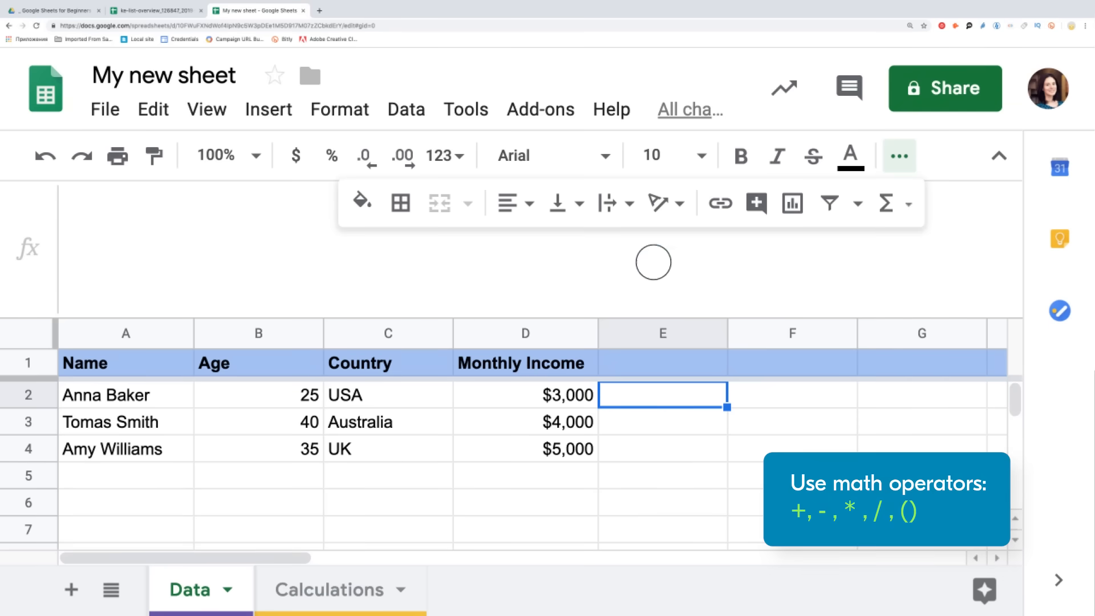
# Collapse the extra formatting tools and enter the header Salaries Total in E1
pyautogui.click(899, 155)
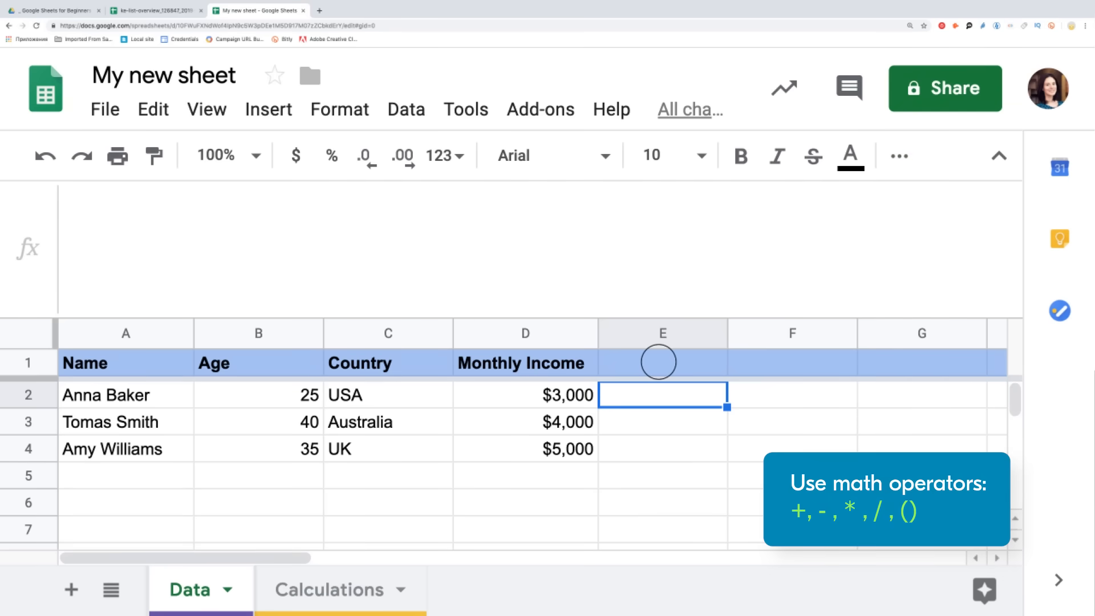
pyautogui.click(658, 361)
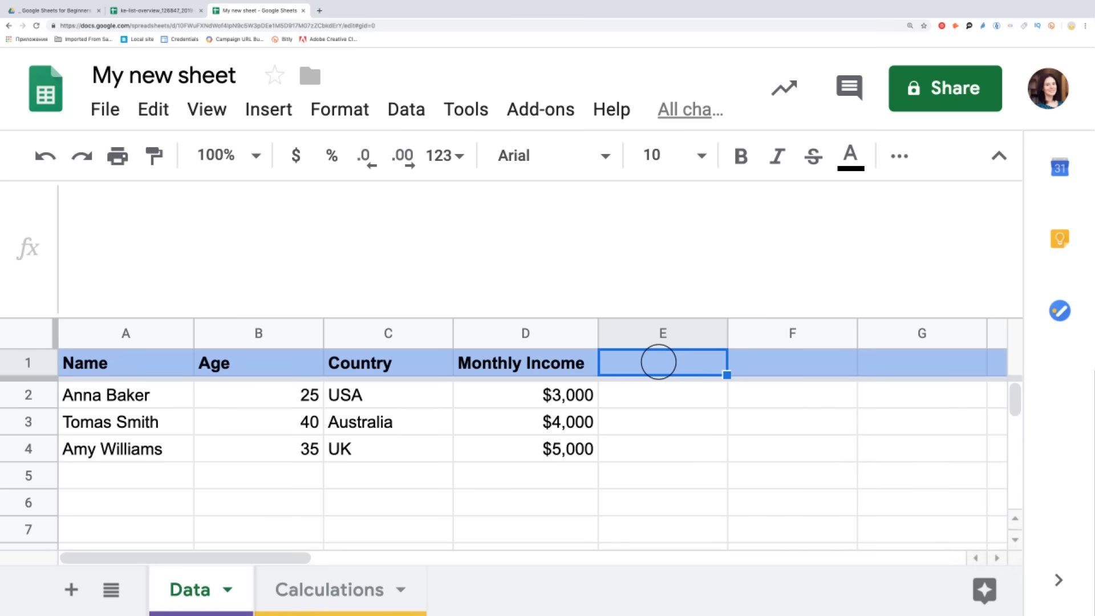
pyautogui.write('Salaries Total')
pyautogui.press('Return')
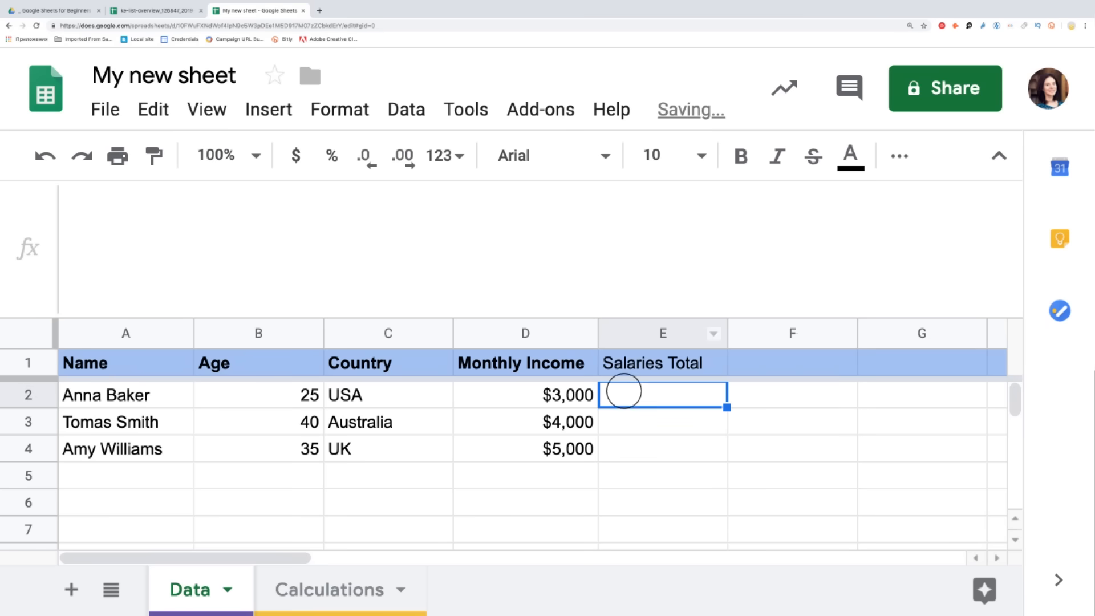
# Add up the three monthly incomes in E2 with the formula =D2+D3+D4
pyautogui.click(485, 251)
pyautogui.write('=')
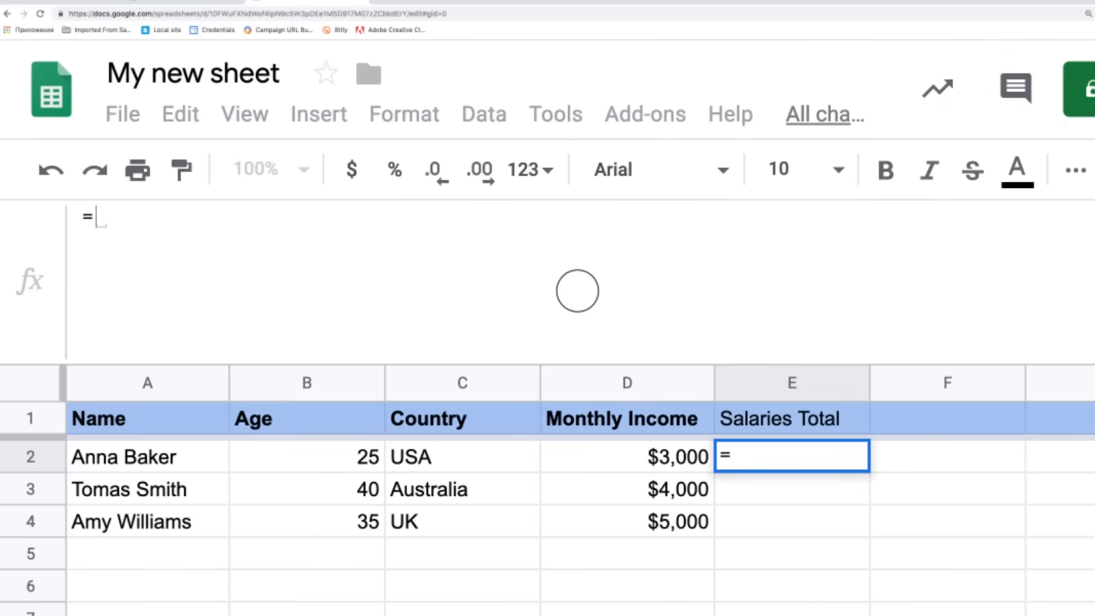
pyautogui.click(502, 399)
pyautogui.write('+')
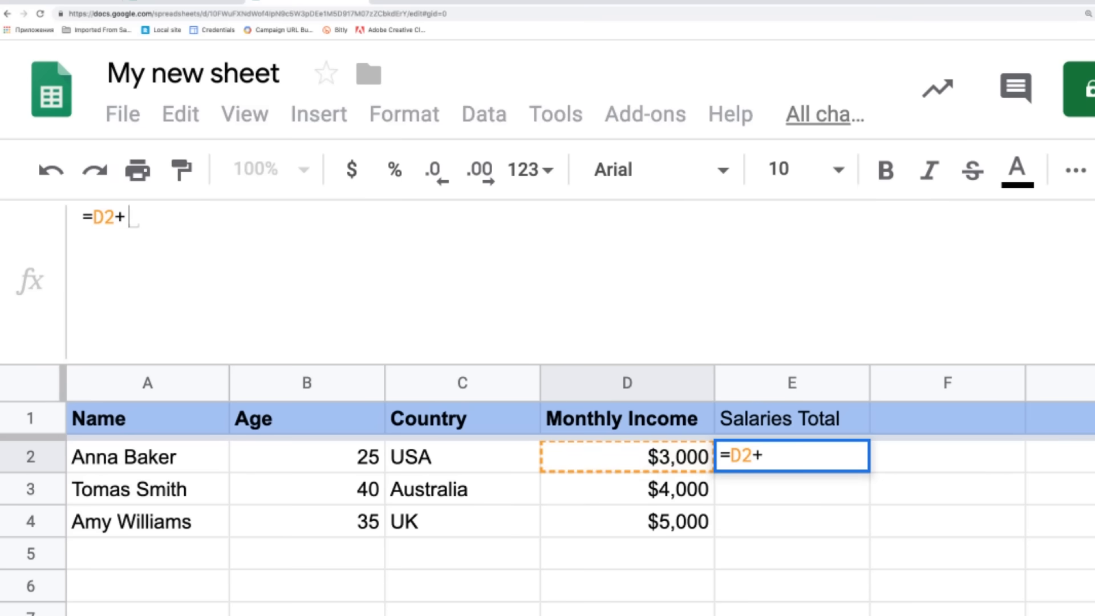
pyautogui.click(642, 486)
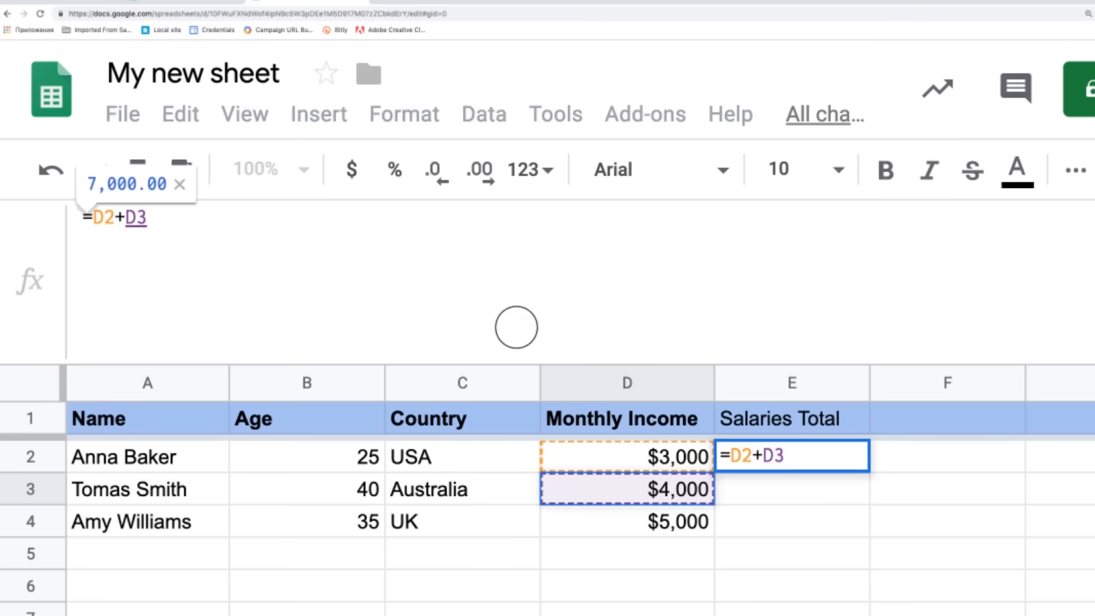
pyautogui.write('+')
pyautogui.click(579, 517)
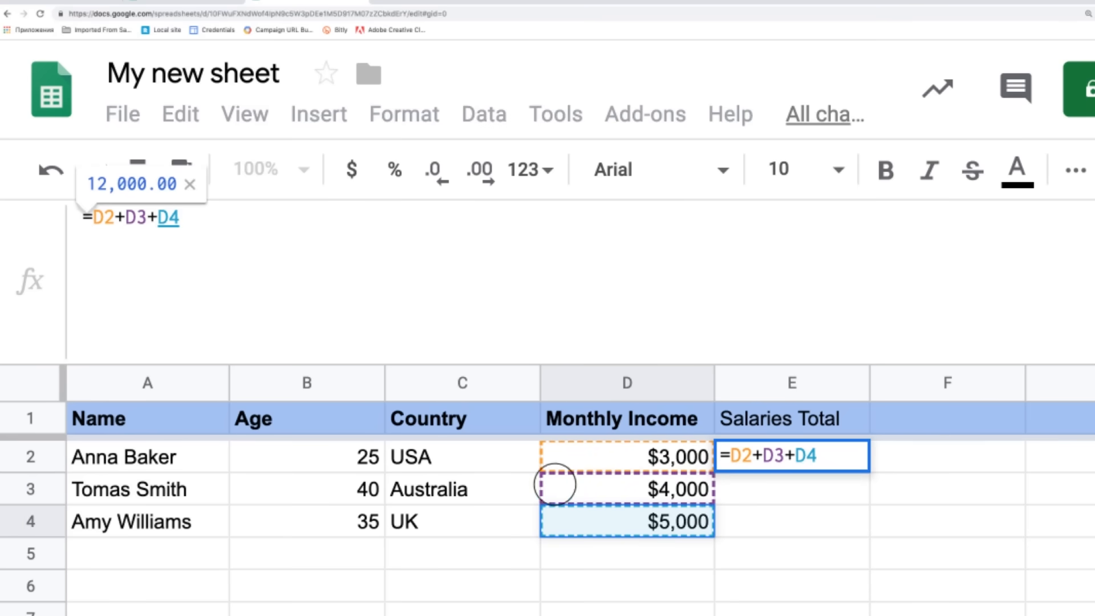
pyautogui.press('Return')
pyautogui.click(720, 461)
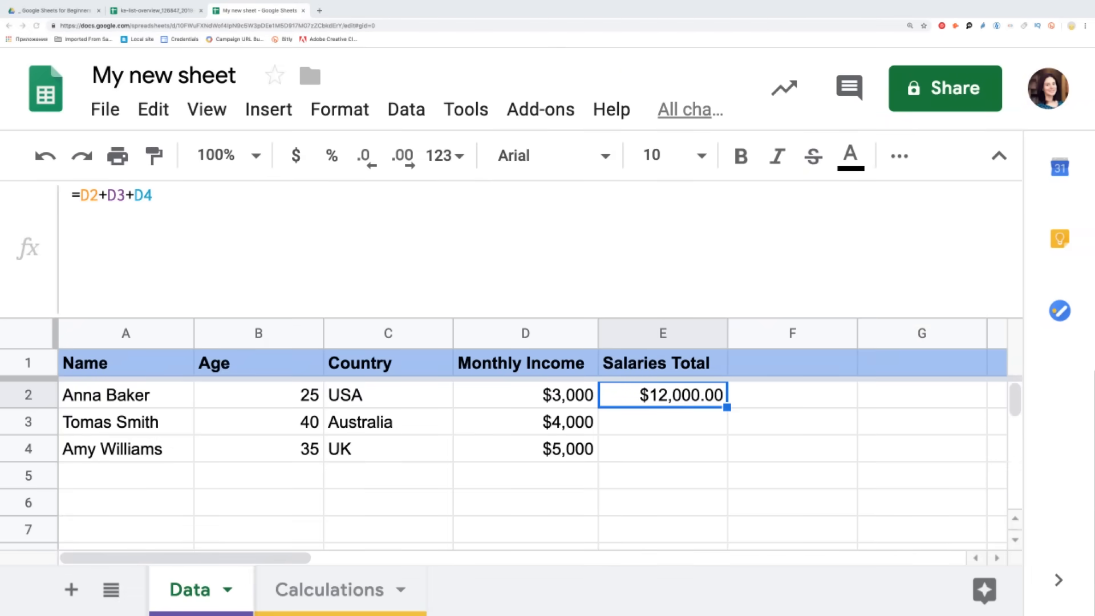
# Enter the header Salaries Average in F1 and calculate the average in F2 with the formula =E2/3
pyautogui.click(749, 368)
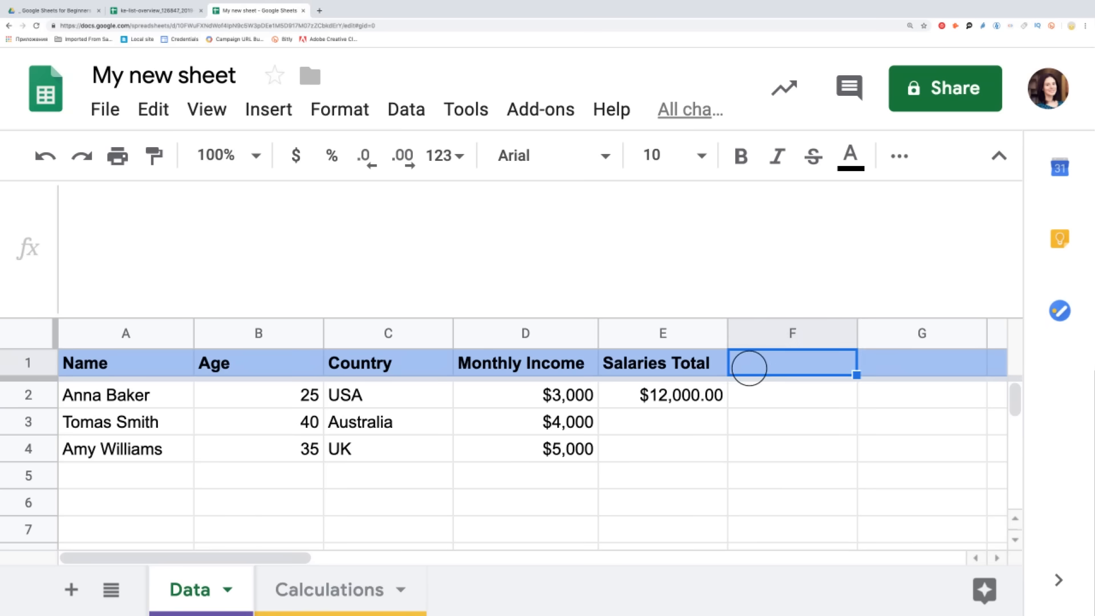
pyautogui.write('Salaries Average')
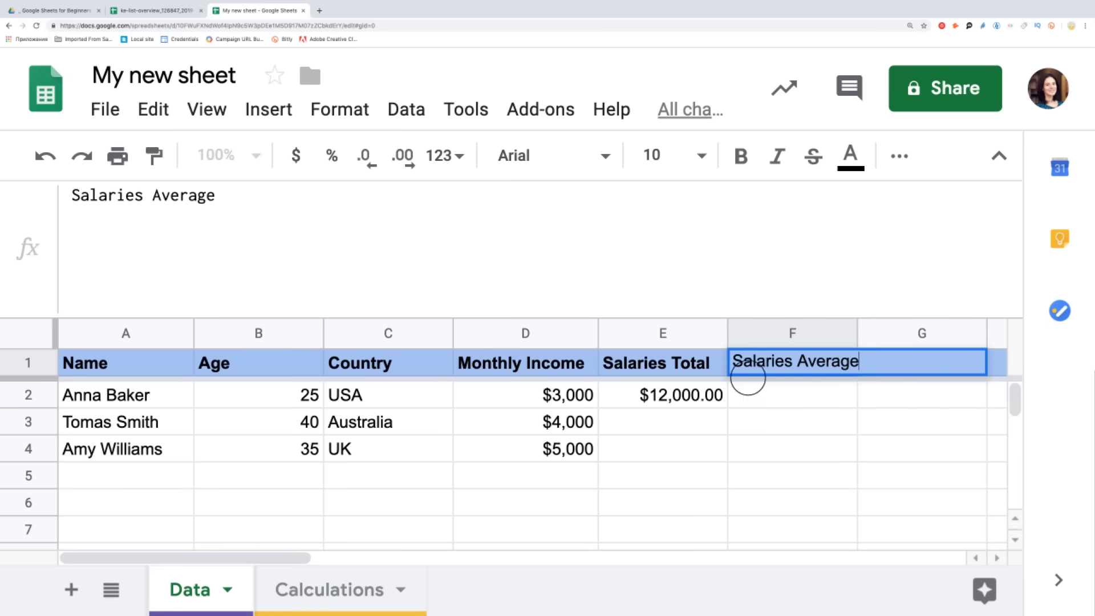
pyautogui.click(744, 394)
pyautogui.write('=')
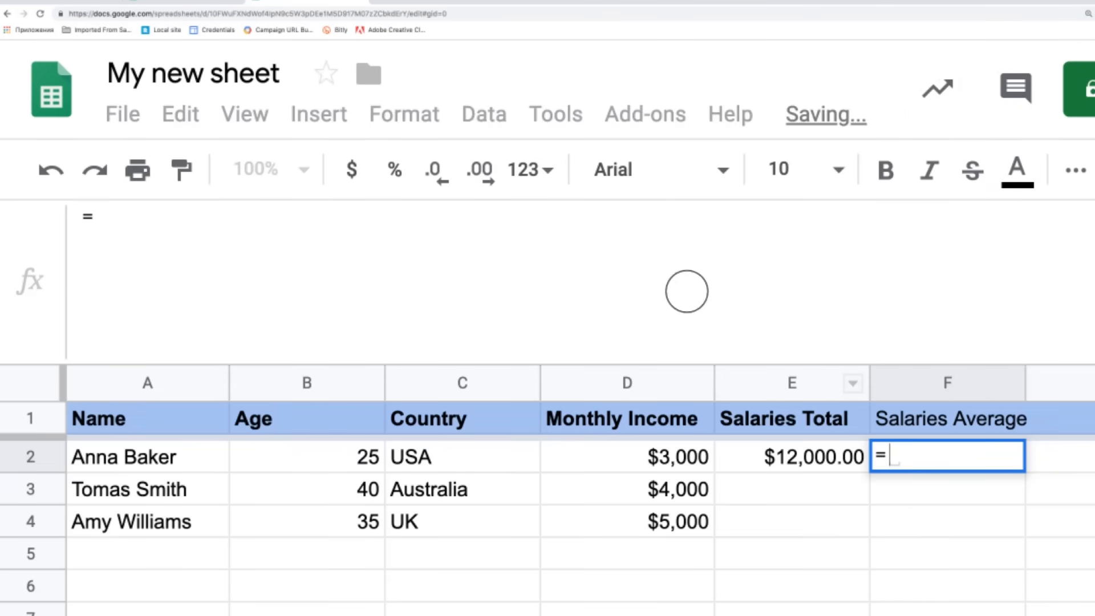
pyautogui.click(793, 468)
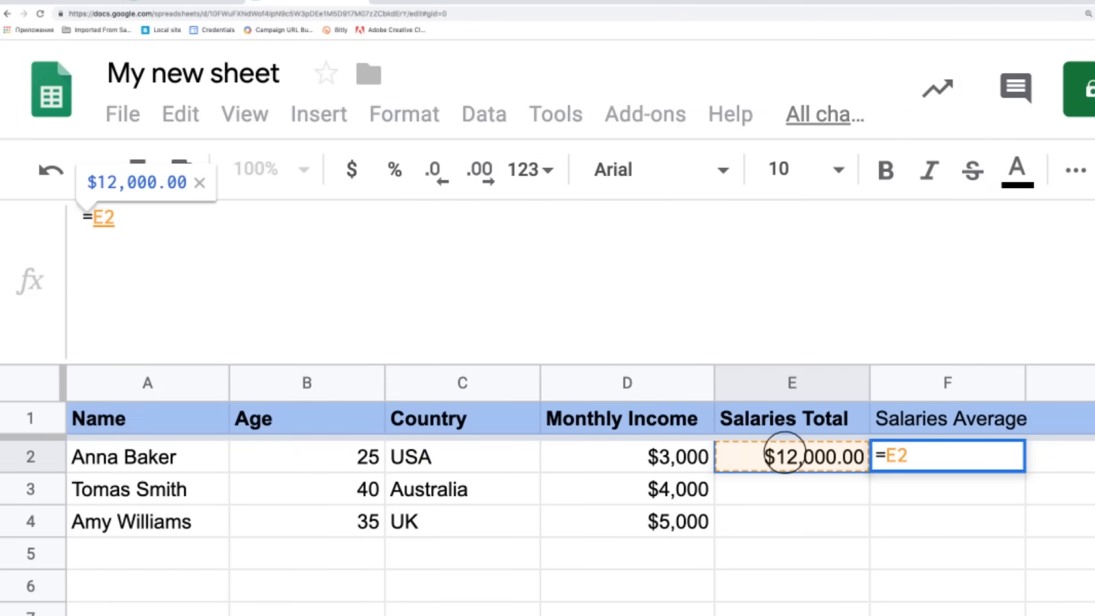
pyautogui.write('/3')
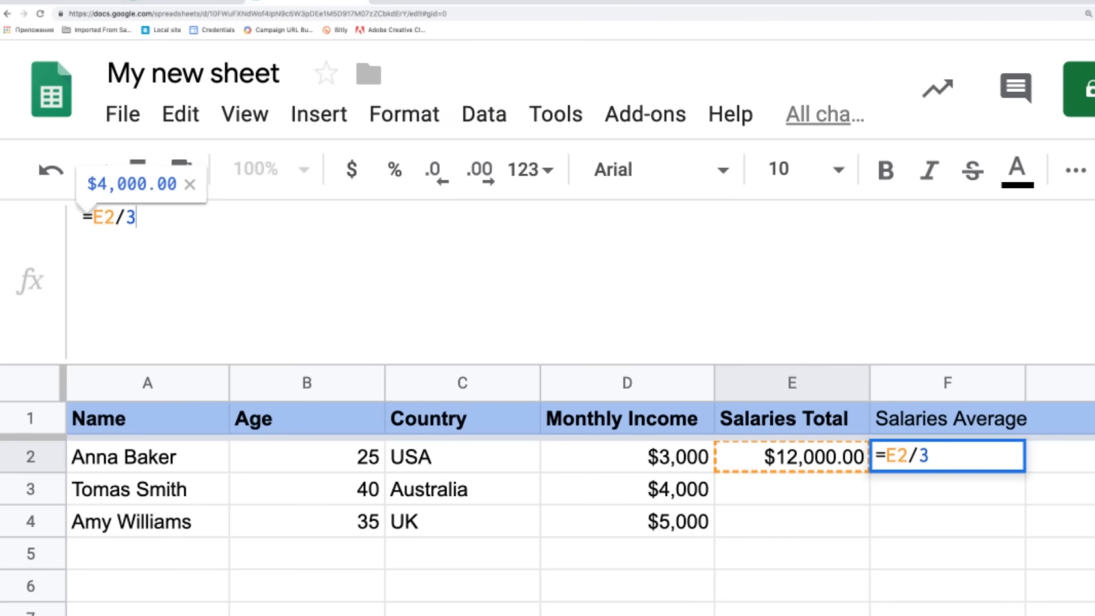
pyautogui.press('Return')
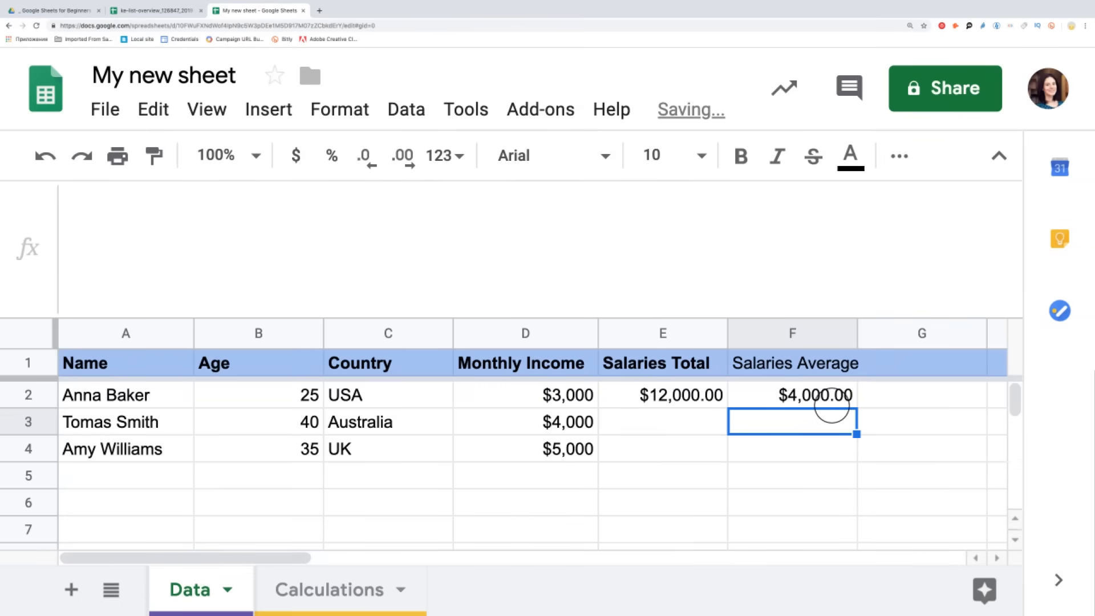
# Make the Salaries Average header bold and widen column F to fit its text
pyautogui.click(816, 358)
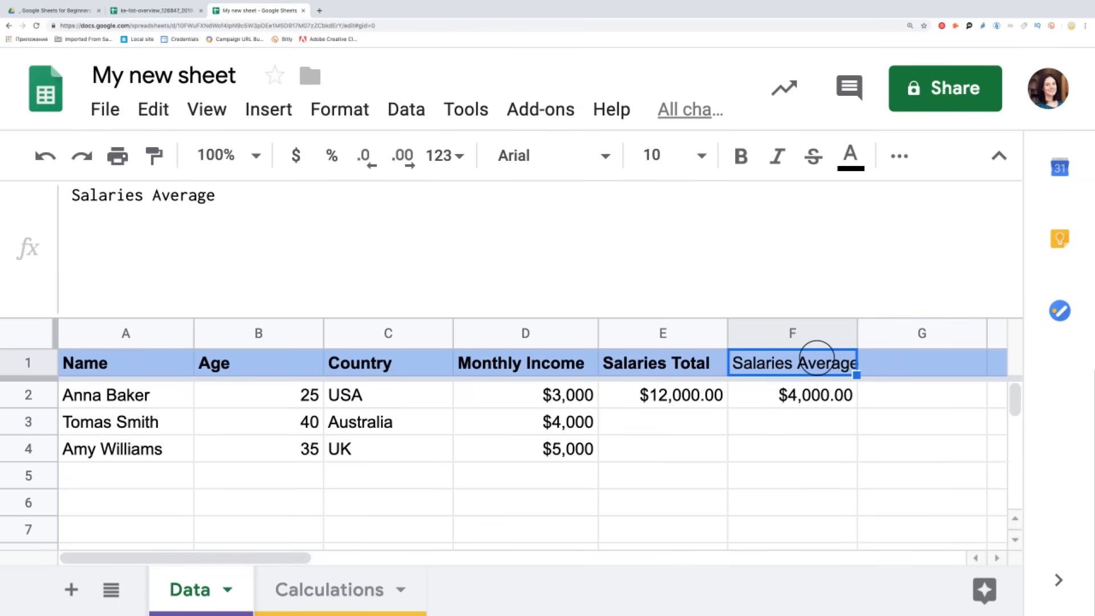
pyautogui.hotkey('ctrl', 'b')
pyautogui.click(817, 394)
pyautogui.moveTo(857, 334); pyautogui.dragTo(873, 334)
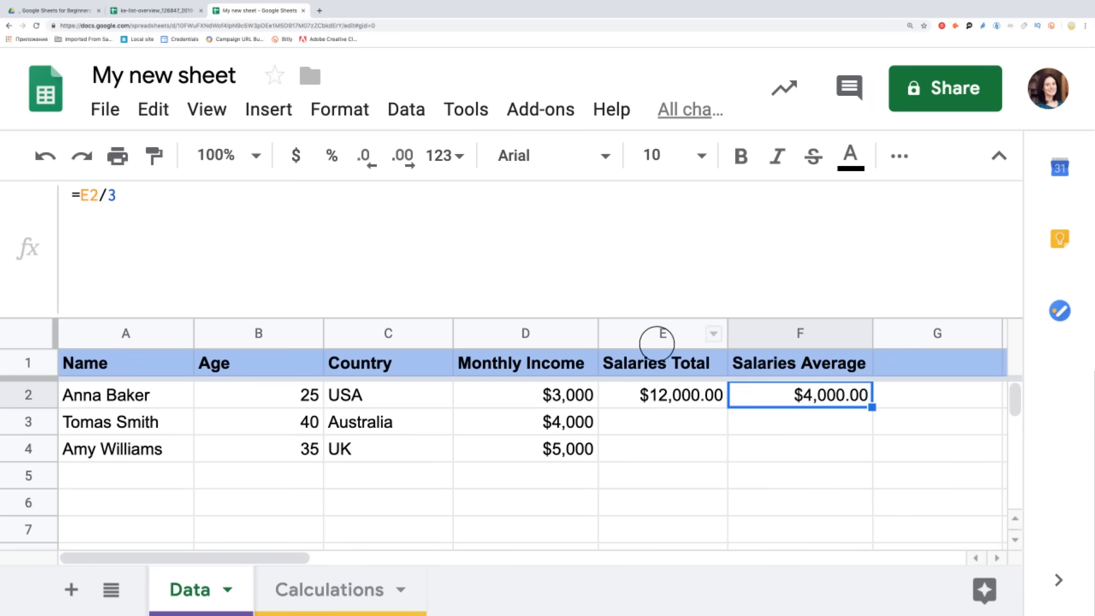
# Insert a column before Salaries Total and enter the header Annual Salary in E1
pyautogui.click(656, 334)
pyautogui.rightClick(653, 336)
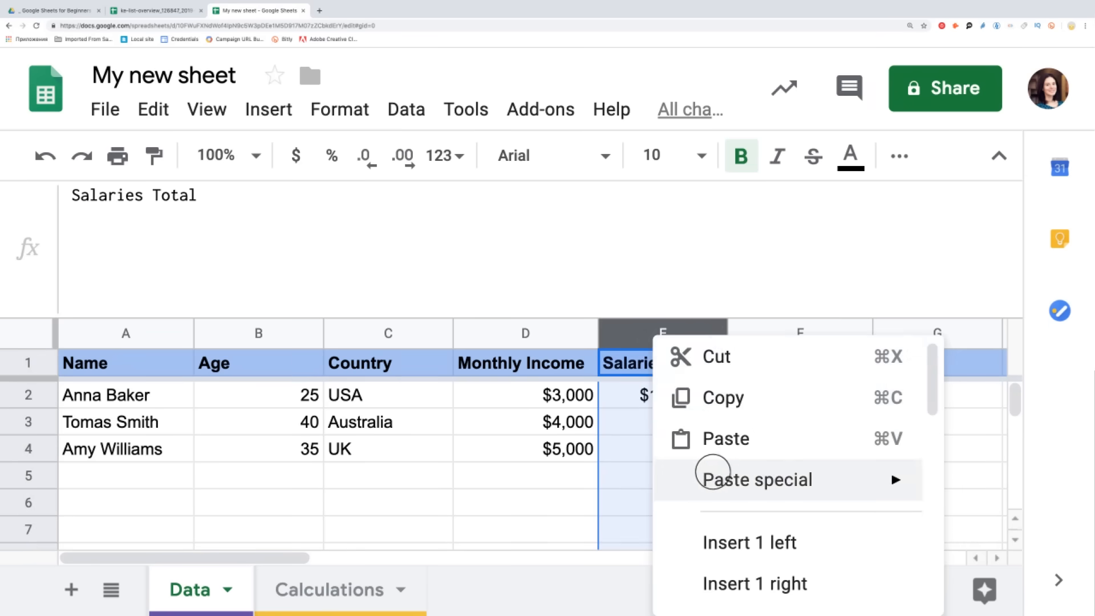
pyautogui.click(708, 540)
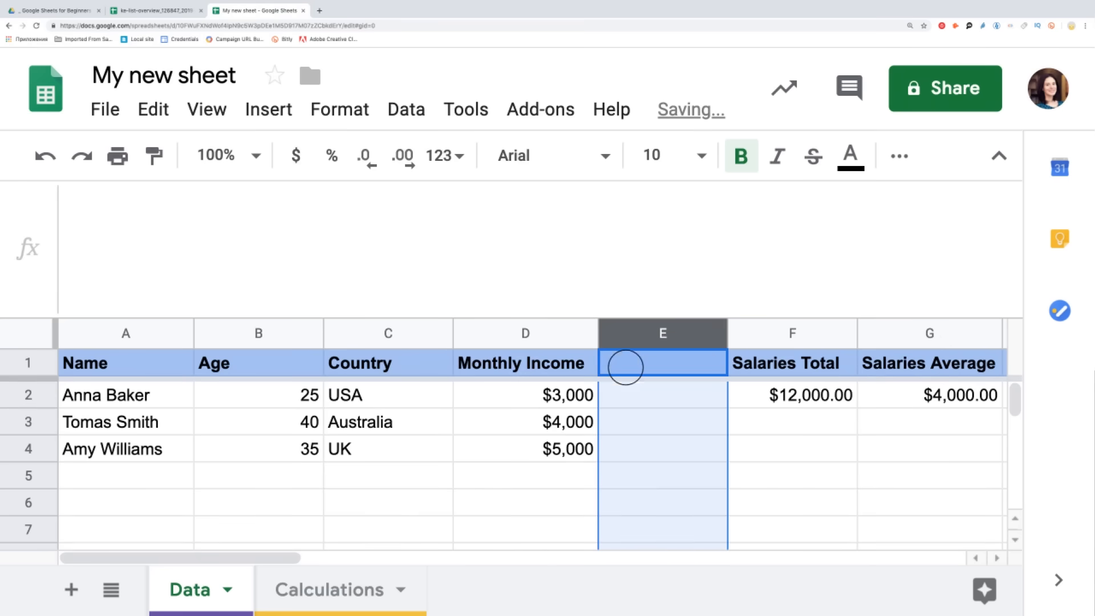
pyautogui.click(625, 361)
pyautogui.write('Annua')
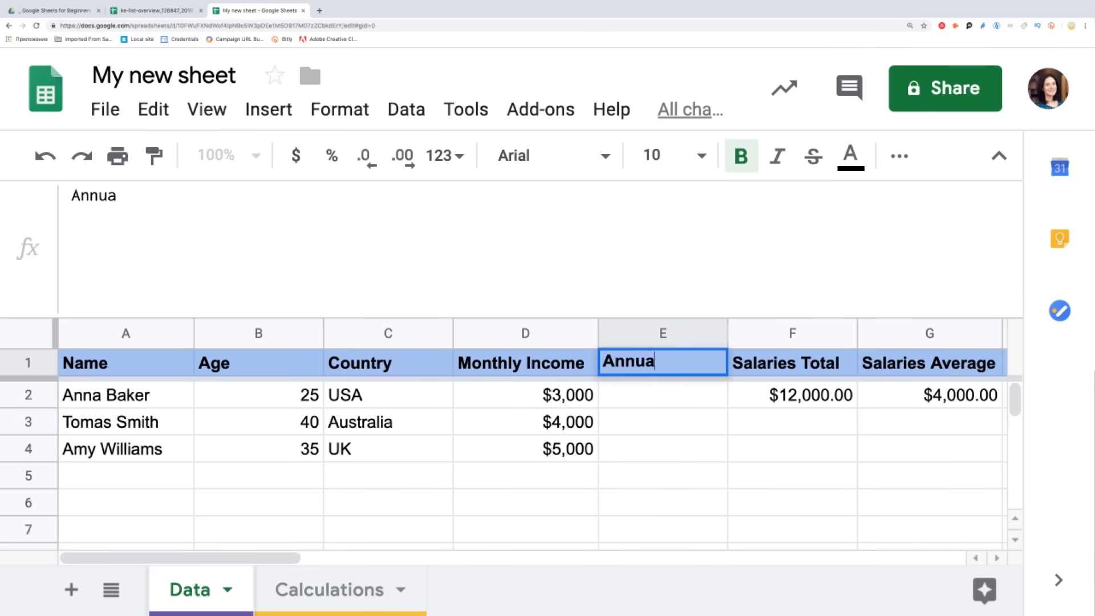
pyautogui.write('l Salary')
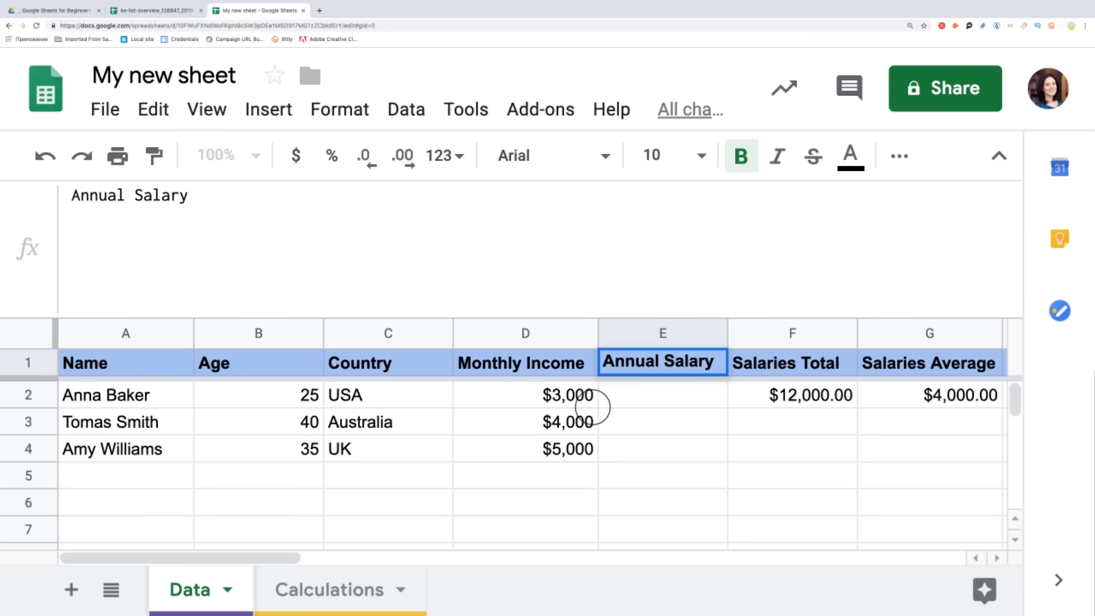
# Calculate the first person's annual salary in E2 with the formula =D2*12
pyautogui.press('Return')
pyautogui.click(503, 265)
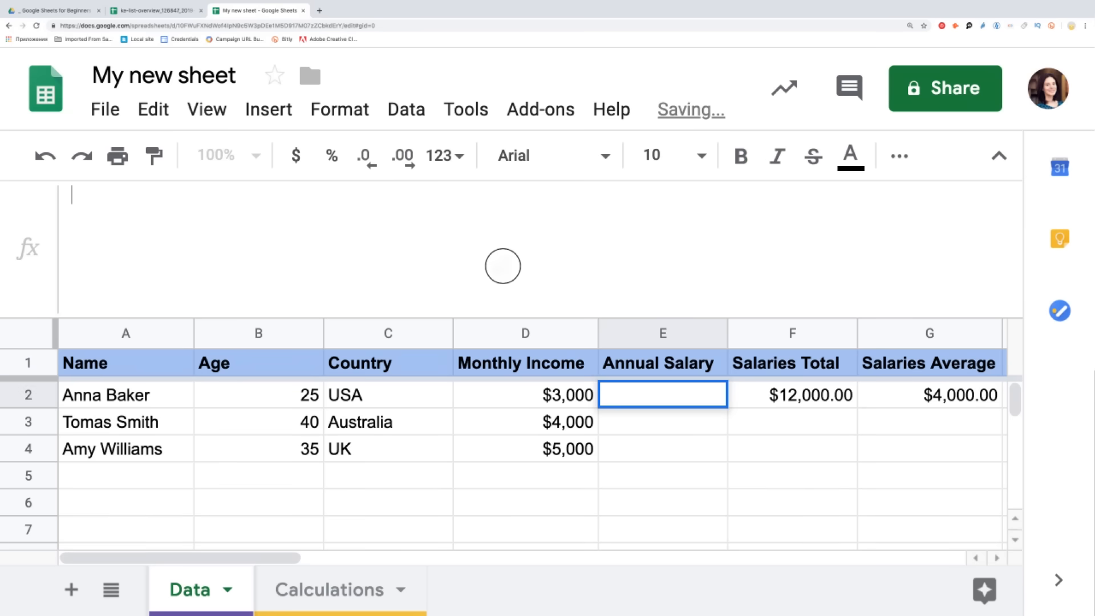
pyautogui.write('=')
pyautogui.click(553, 393)
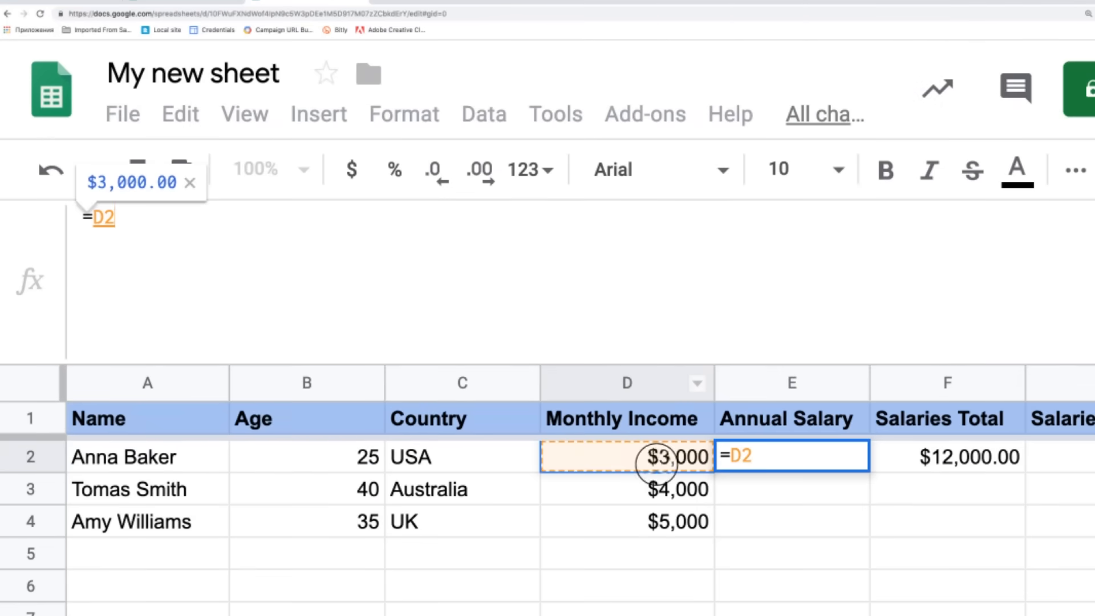
pyautogui.write('*')
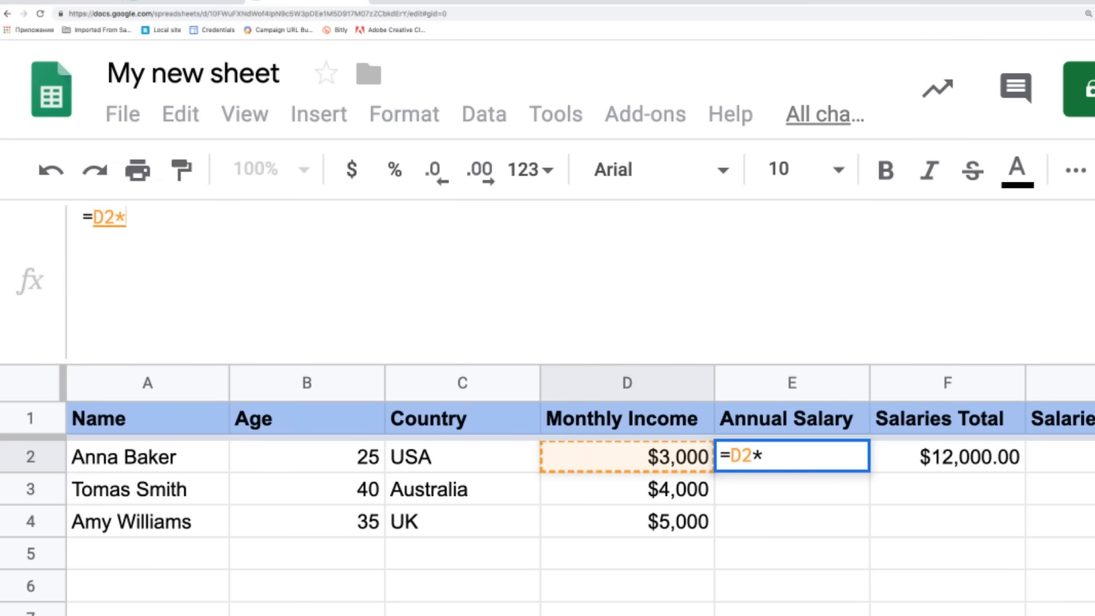
pyautogui.write('12')
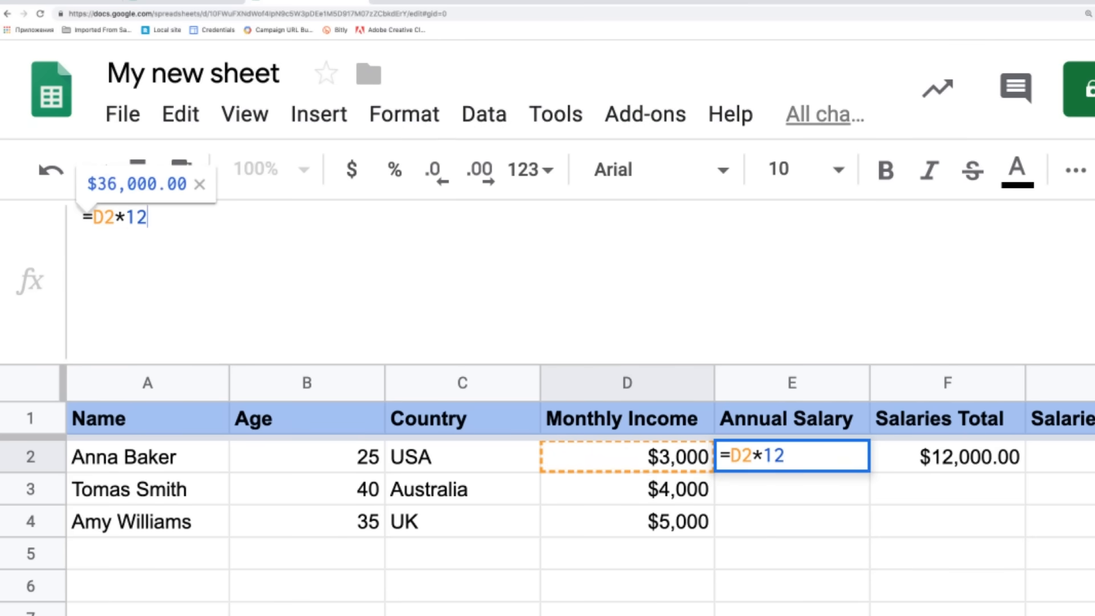
pyautogui.press('Return')
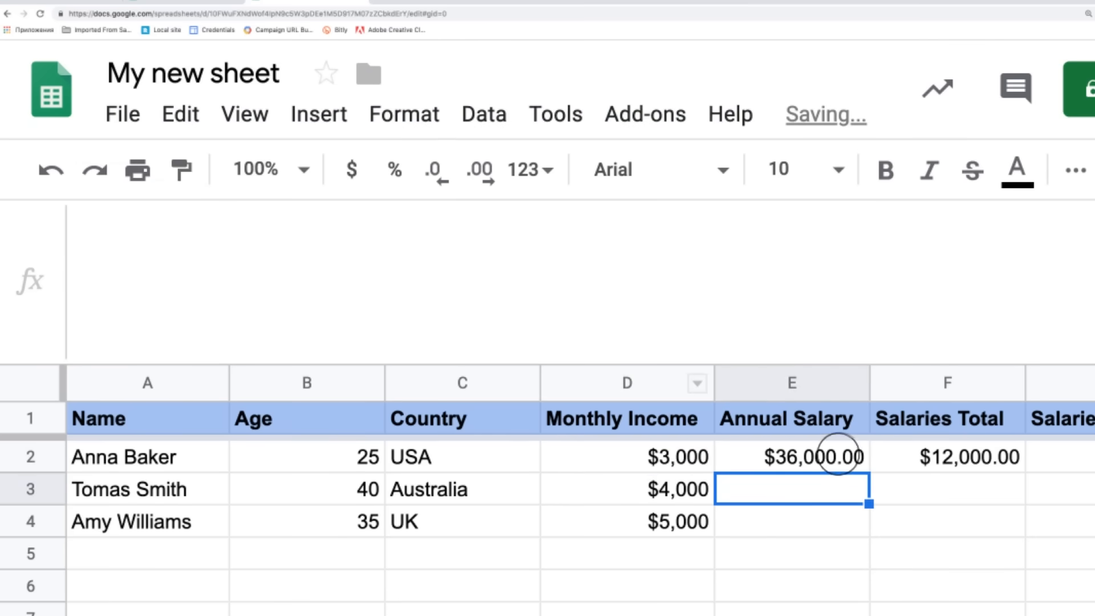
# Fill the annual salary formula from E2 down through E4
pyautogui.click(847, 458)
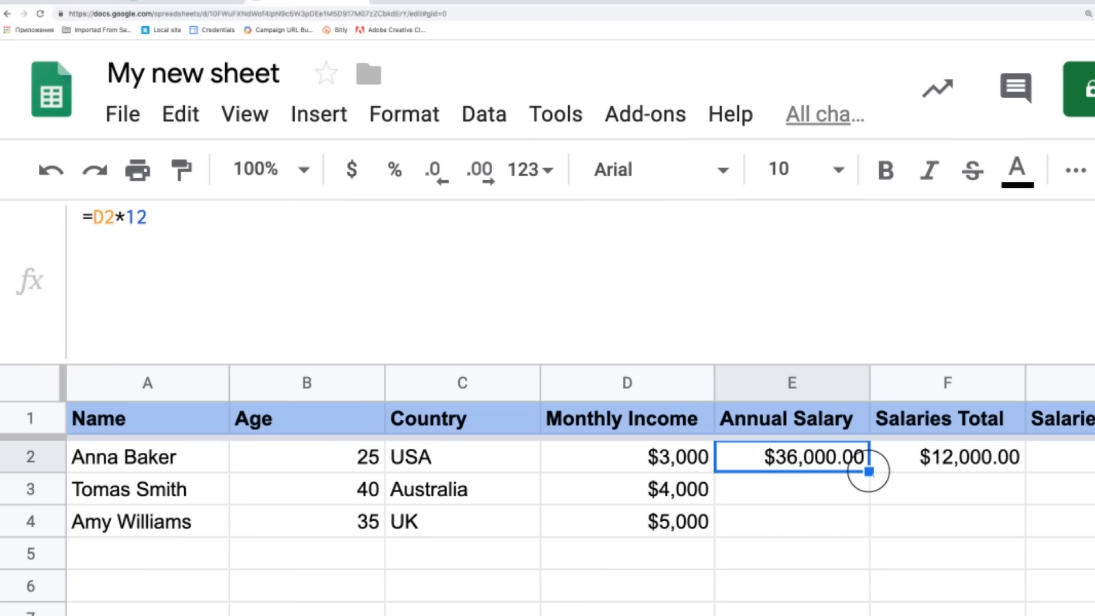
pyautogui.moveTo(867, 471); pyautogui.dragTo(862, 519)
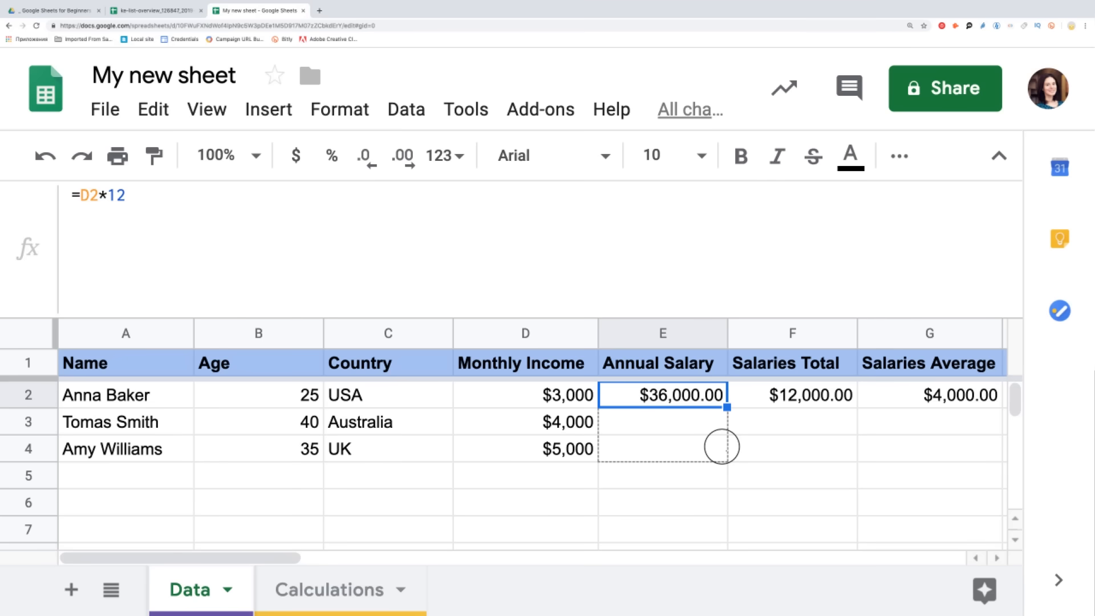
pyautogui.moveTo(721, 446); pyautogui.dragTo(725, 447)
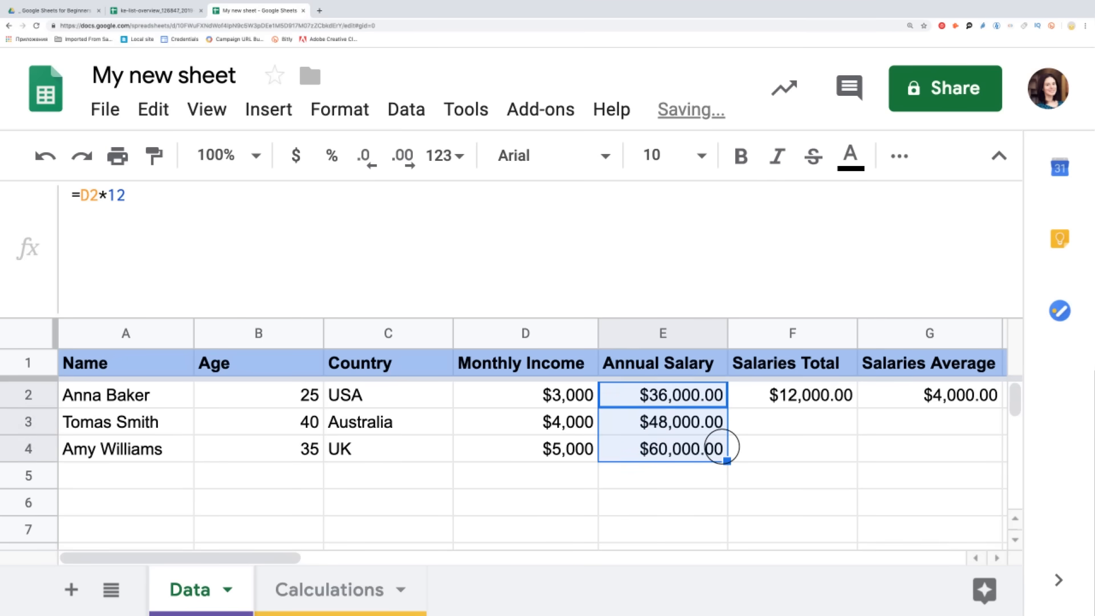
pyautogui.click(716, 471)
pyautogui.click(680, 400)
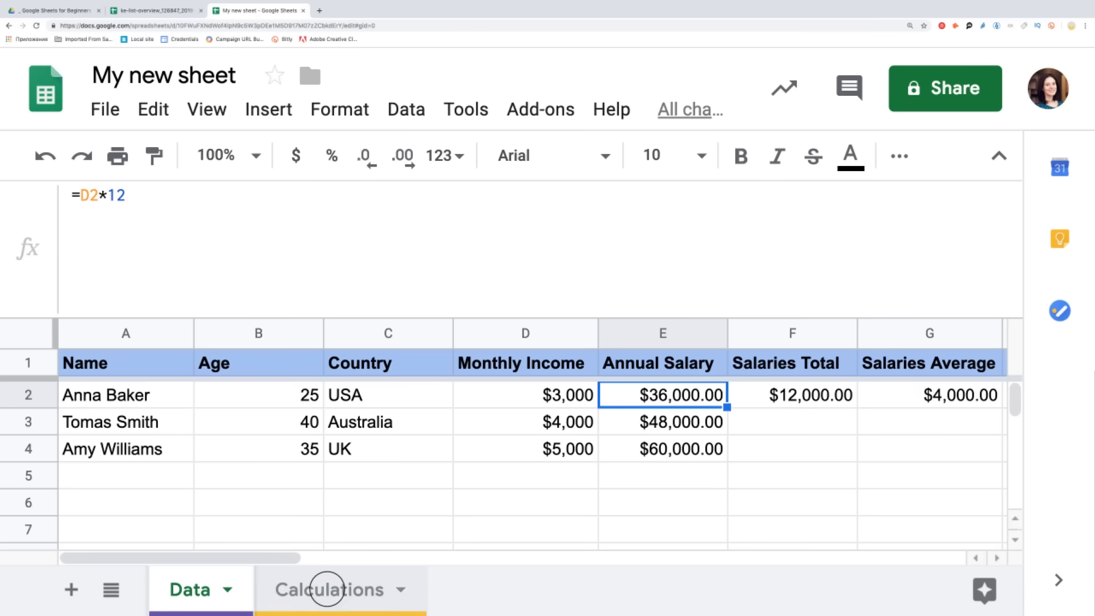
# On the Calculations sheet, enter the label # of months in A1 and the value 12 in B1
pyautogui.click(327, 588)
pyautogui.write('#')
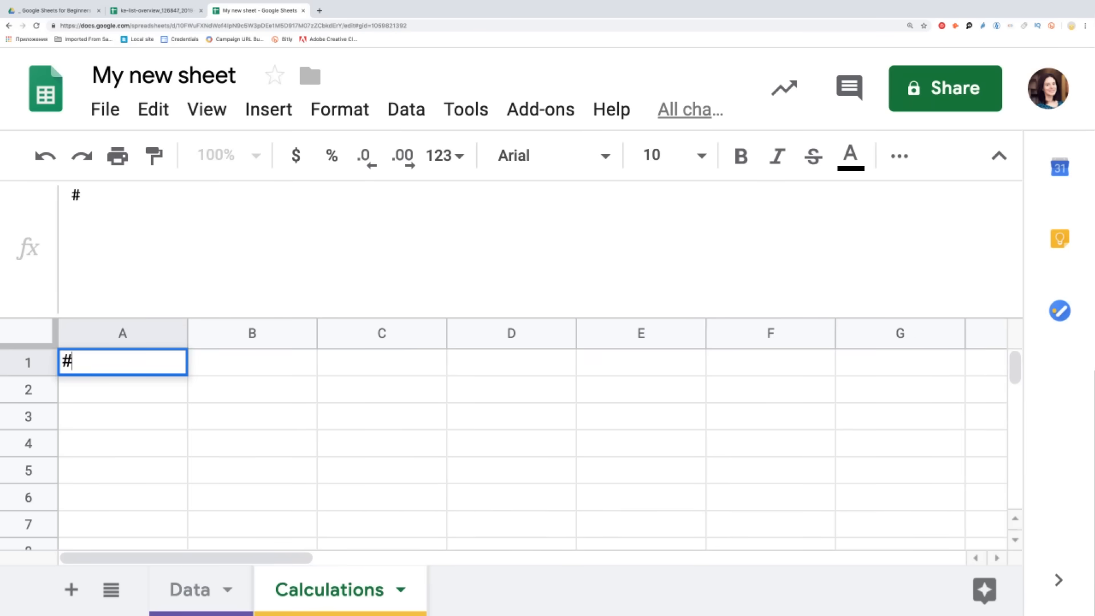
pyautogui.write(' of months')
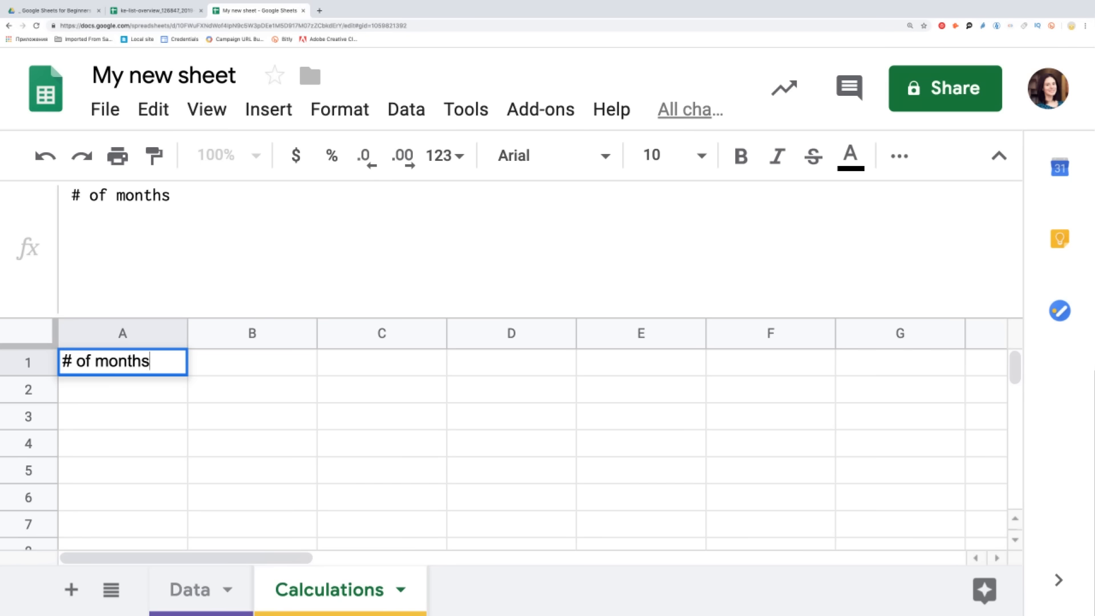
pyautogui.press('Tab')
pyautogui.write('12')
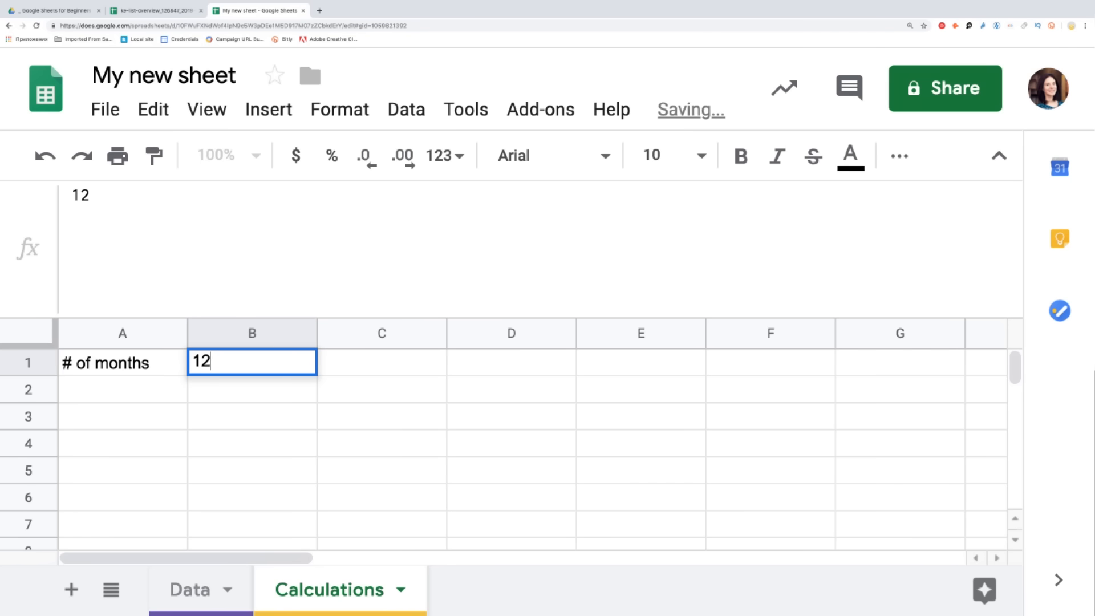
# Replace the 12 in the Data sheet's E2 formula with a cell reference, giving =D2*Calculations!B1
pyautogui.click(171, 589)
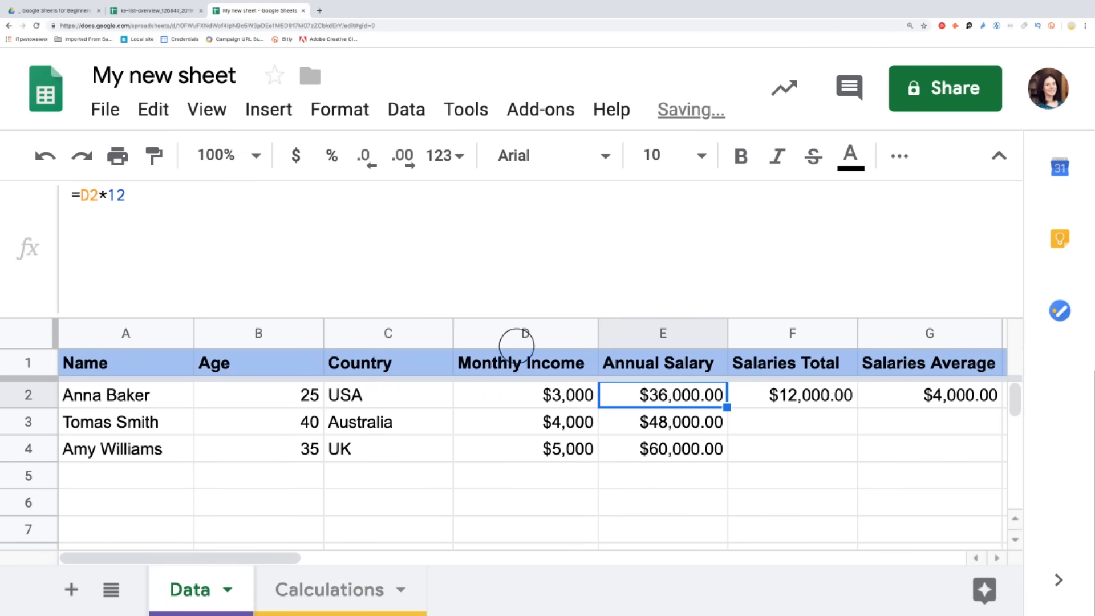
pyautogui.moveTo(127, 196); pyautogui.dragTo(106, 196)
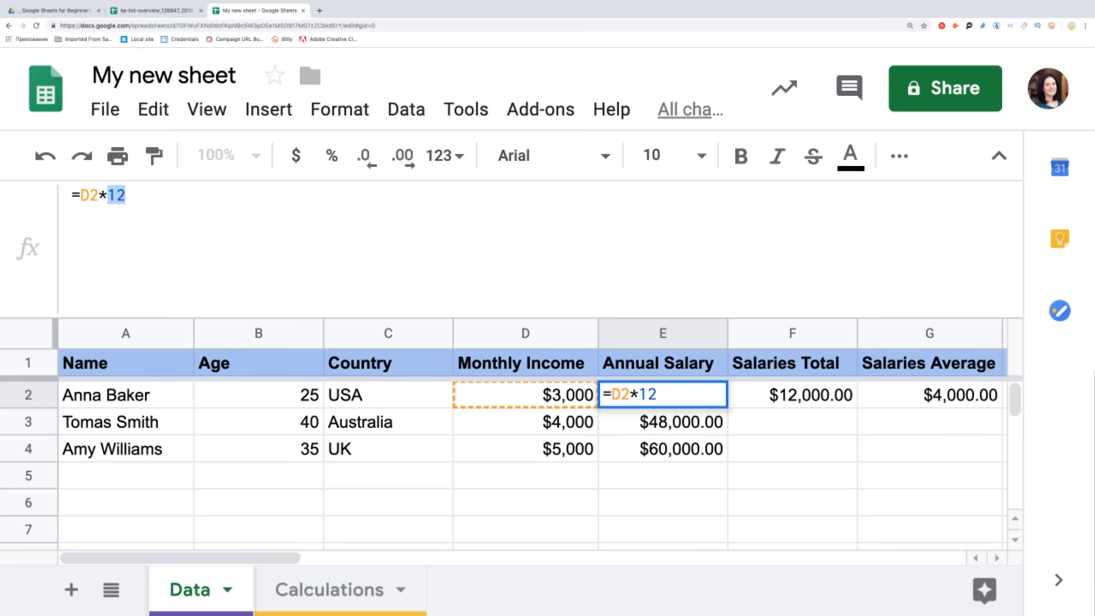
pyautogui.press('BackSpace')
pyautogui.click(304, 591)
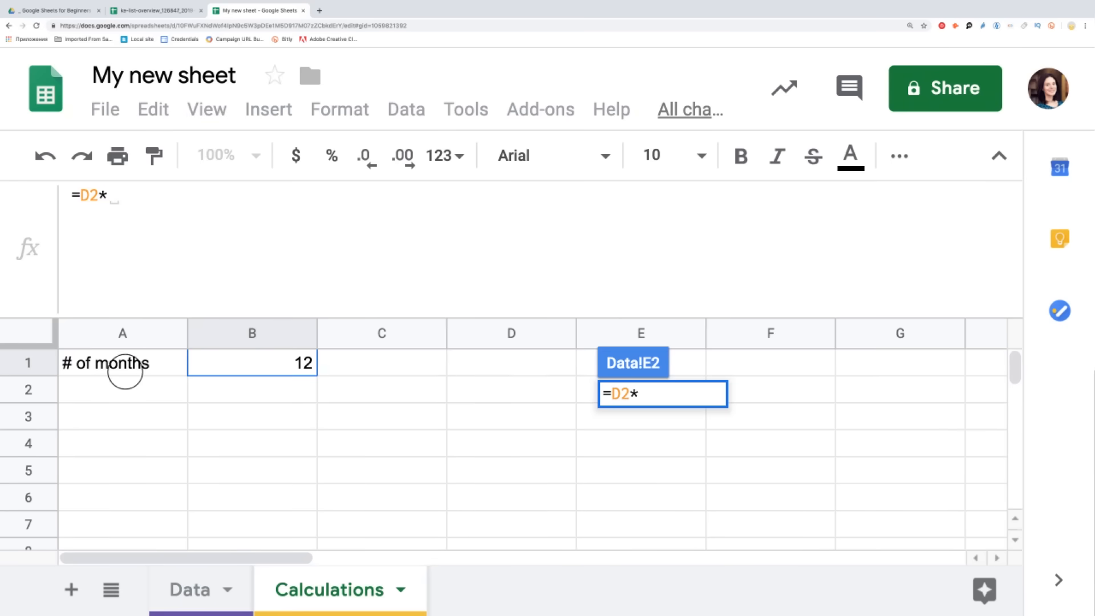
pyautogui.click(231, 363)
pyautogui.press('Return')
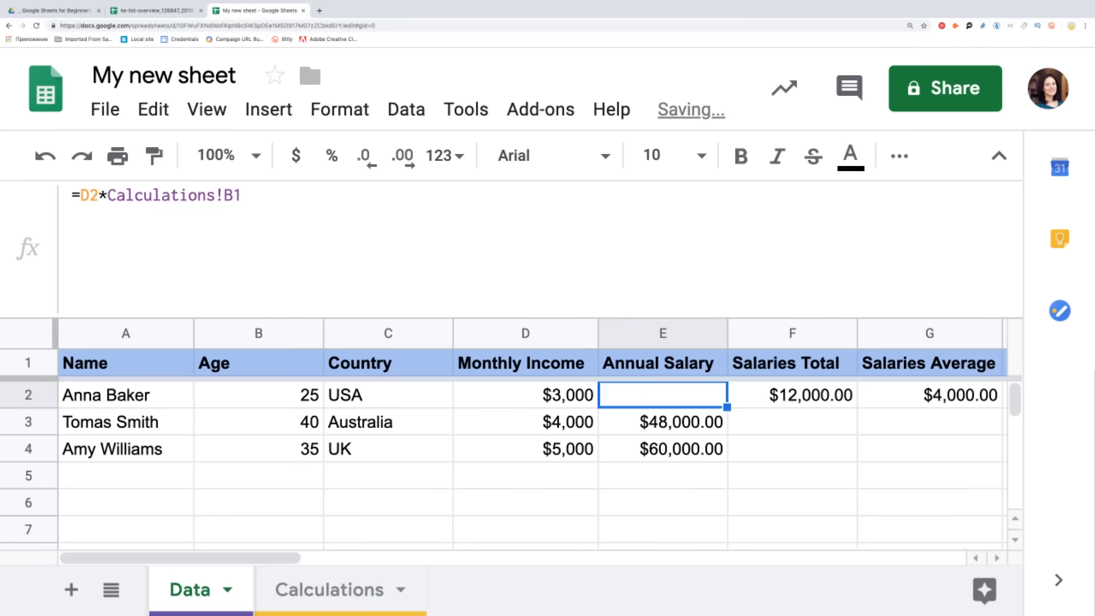
# Fill the E2 formula down through E4 and check which Calculations cells the copied formulas in E3 and E4 refer to
pyautogui.moveTo(727, 408); pyautogui.dragTo(726, 447)
pyautogui.click(682, 422)
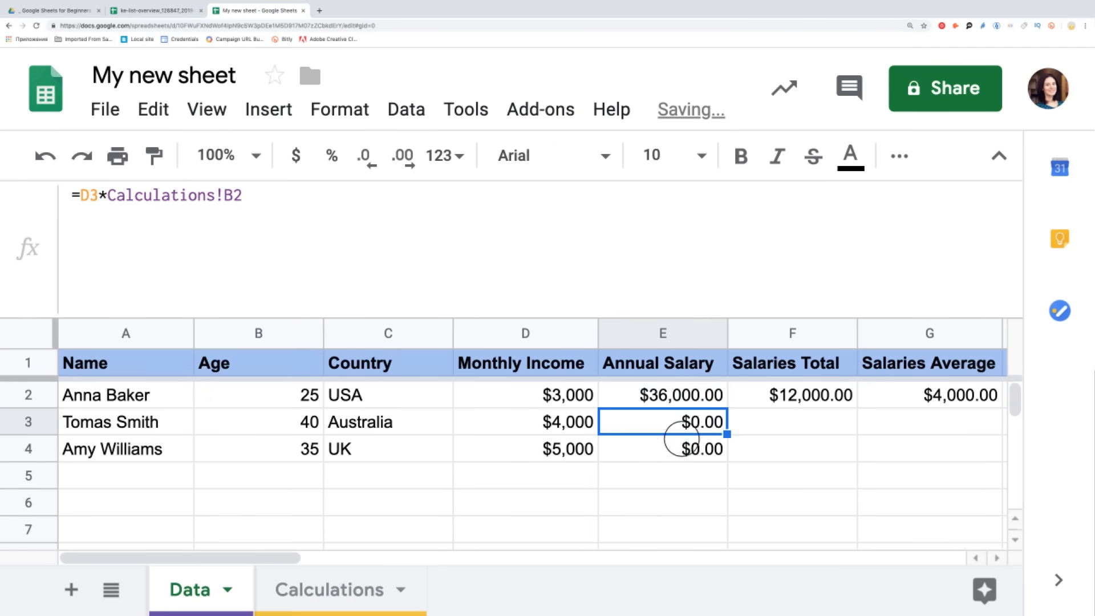
pyautogui.click(677, 454)
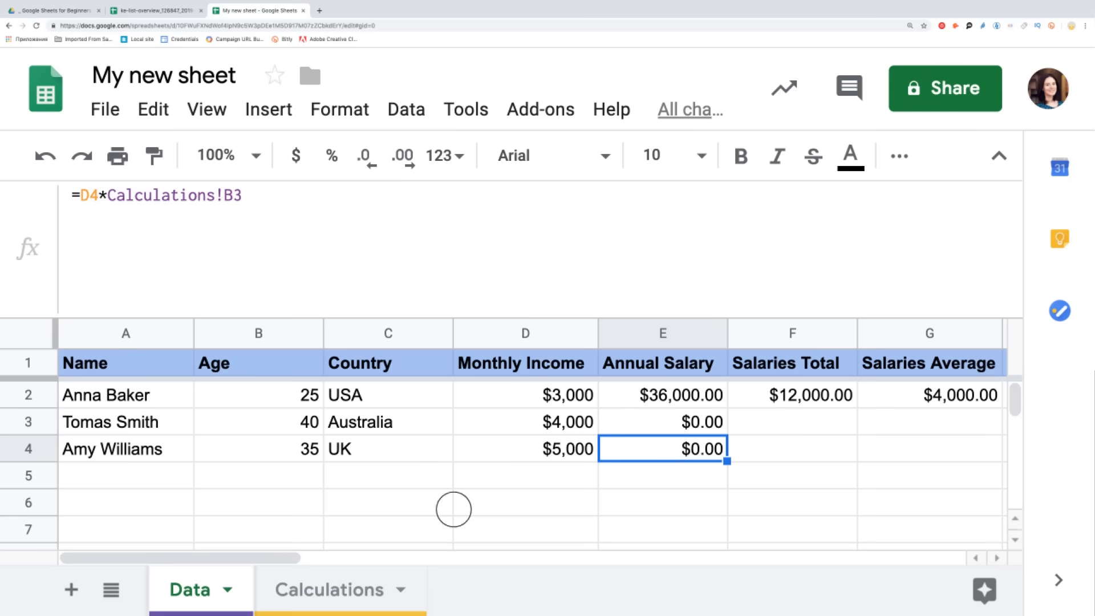
pyautogui.click(339, 590)
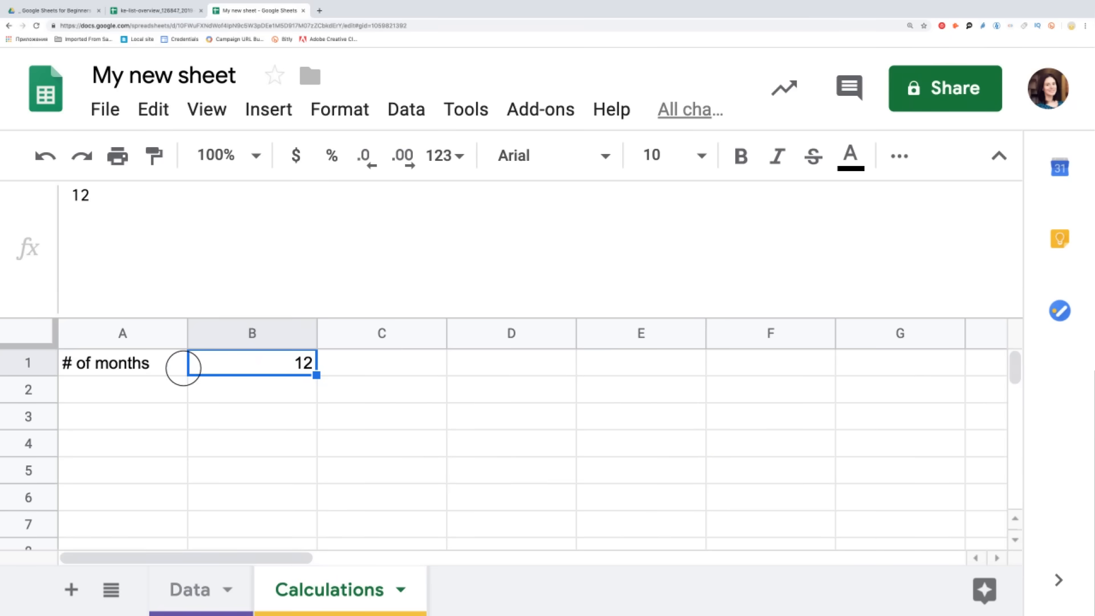
pyautogui.click(180, 590)
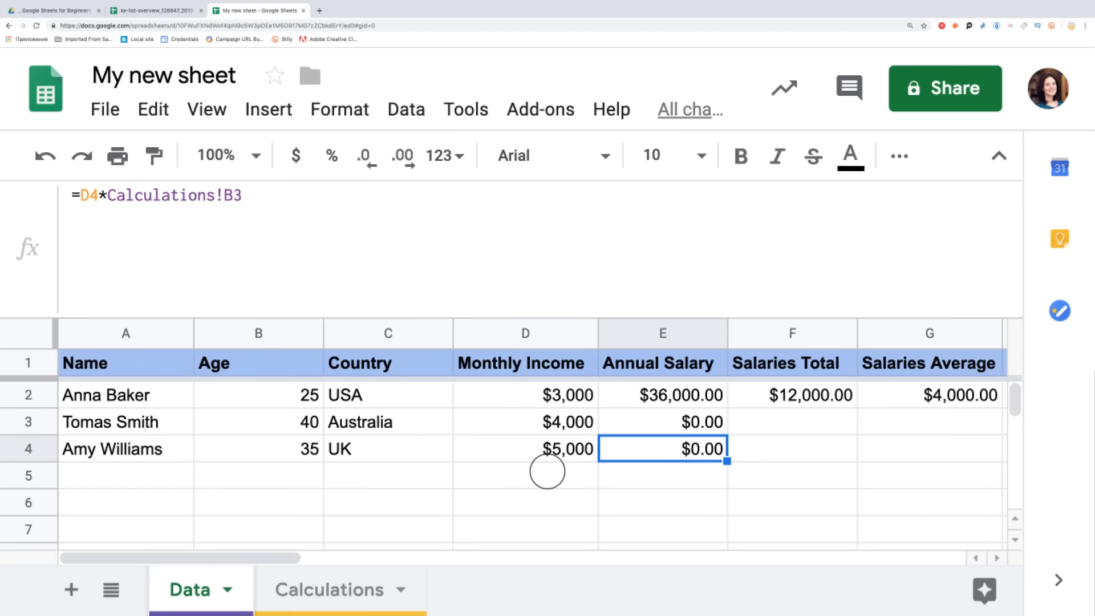
# Anchor the row of the month reference in E2, making the formula =D2*Calculations!B$1, and fill it down through E4
pyautogui.click(640, 394)
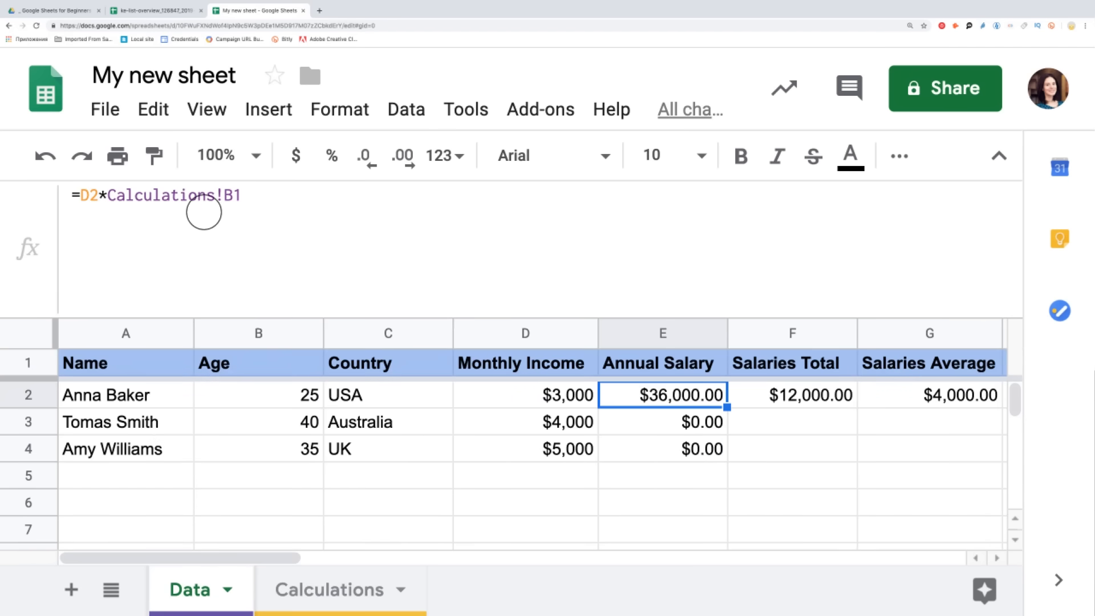
pyautogui.click(223, 195)
pyautogui.write('$')
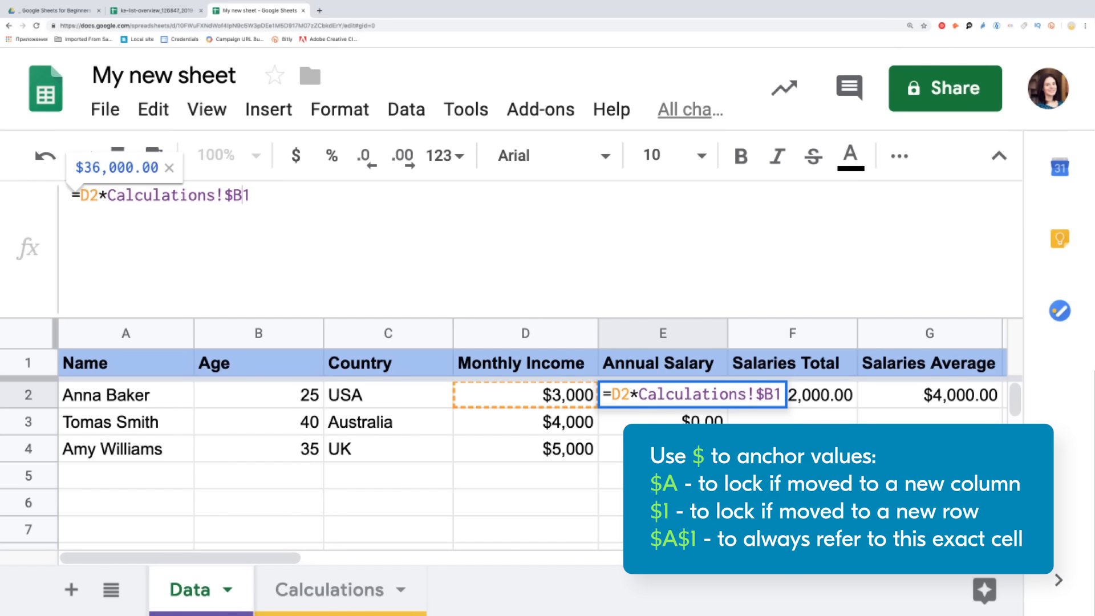
pyautogui.write('$')
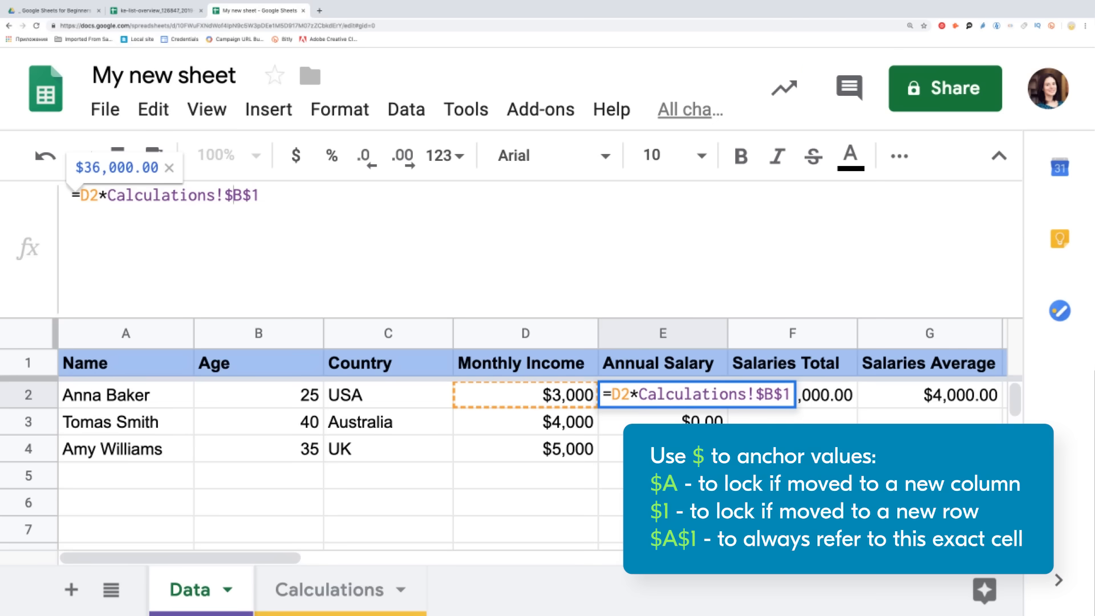
pyautogui.press('BackSpace')
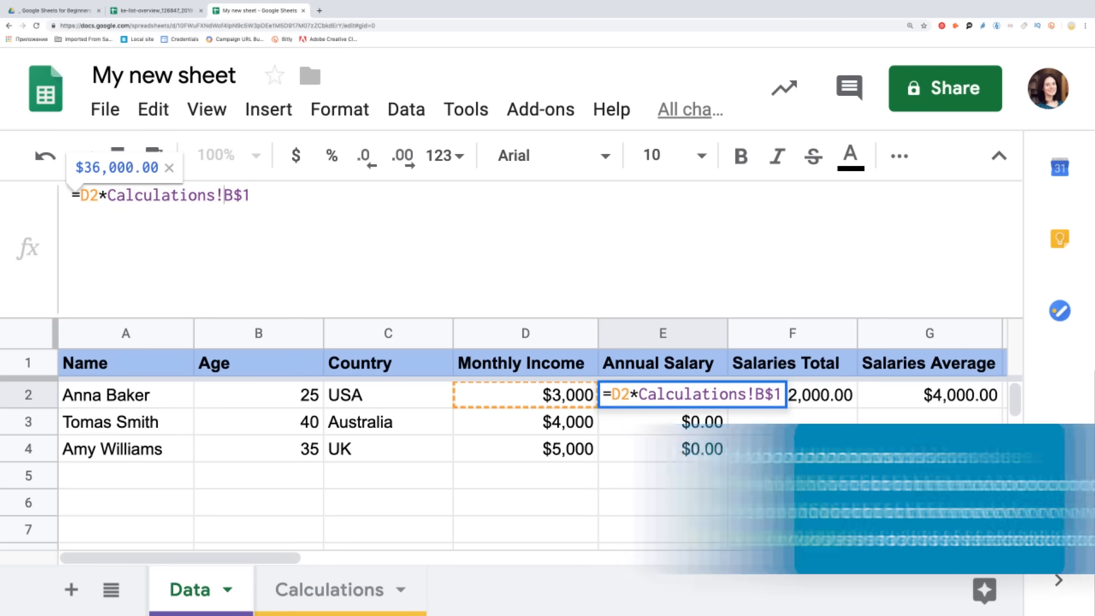
pyautogui.press('Return')
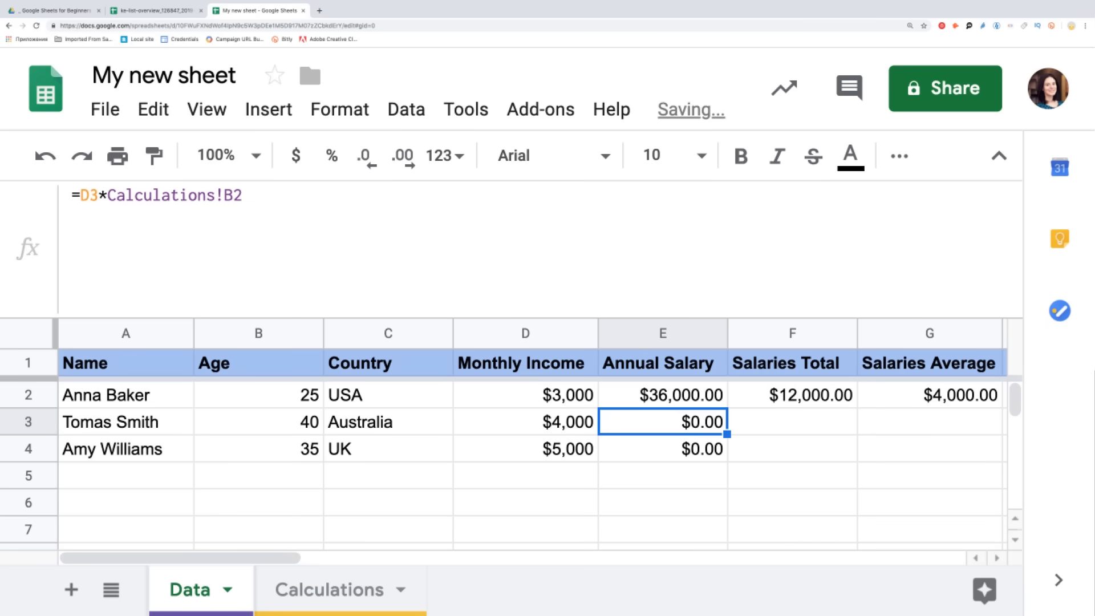
pyautogui.click(719, 401)
pyautogui.moveTo(726, 406); pyautogui.dragTo(724, 447)
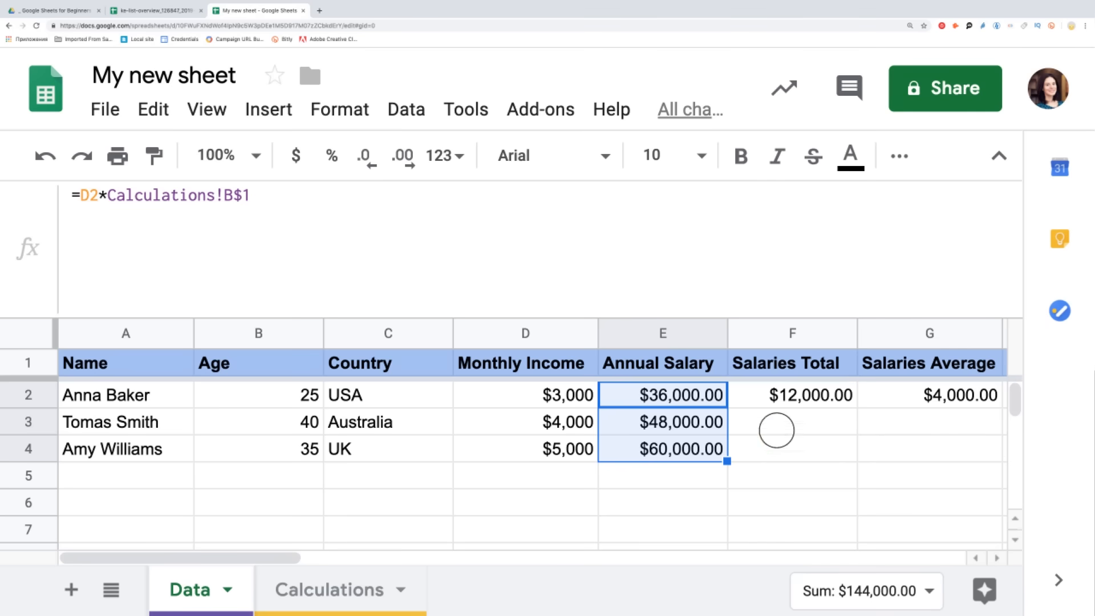
# Start the formula =Filt in H2 to bring up the FILTER function suggestion, and discard the entry
pyautogui.hscroll(5, 804, 416)
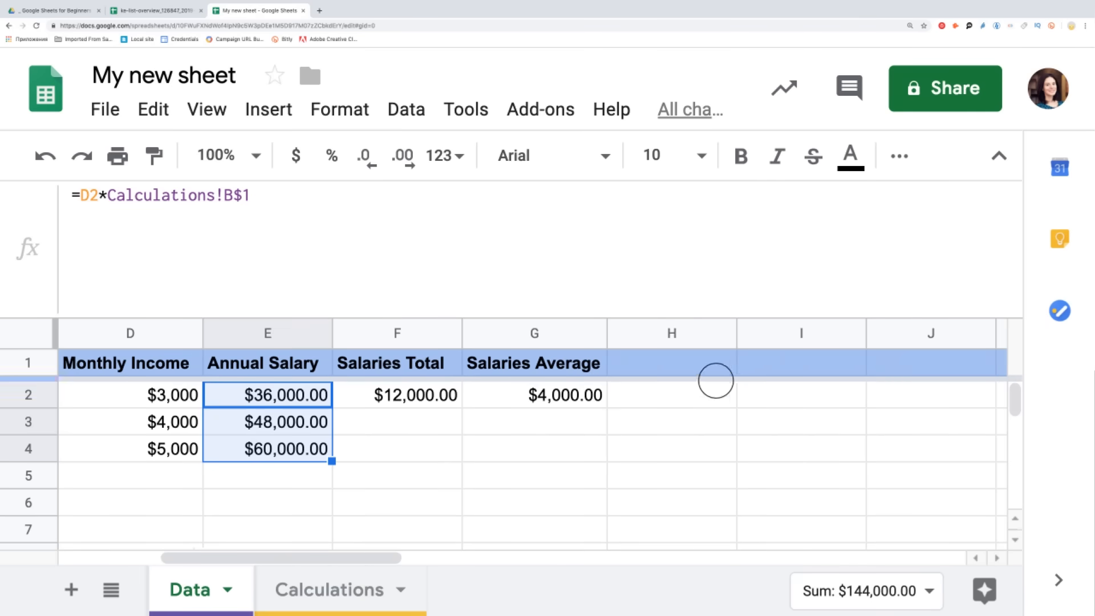
pyautogui.click(679, 394)
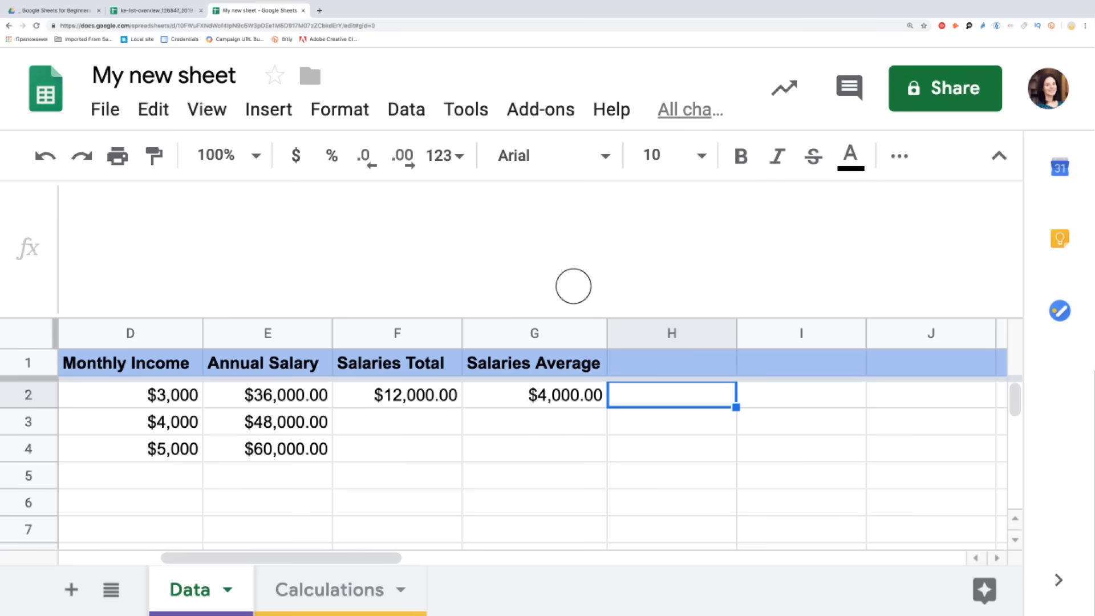
pyautogui.click(573, 286)
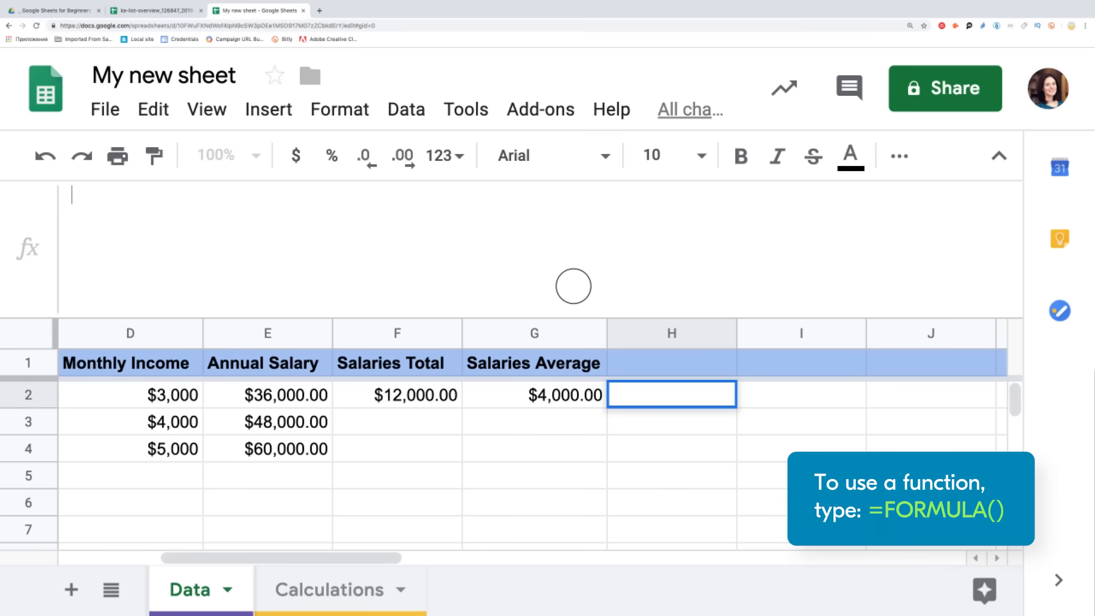
pyautogui.write('=F')
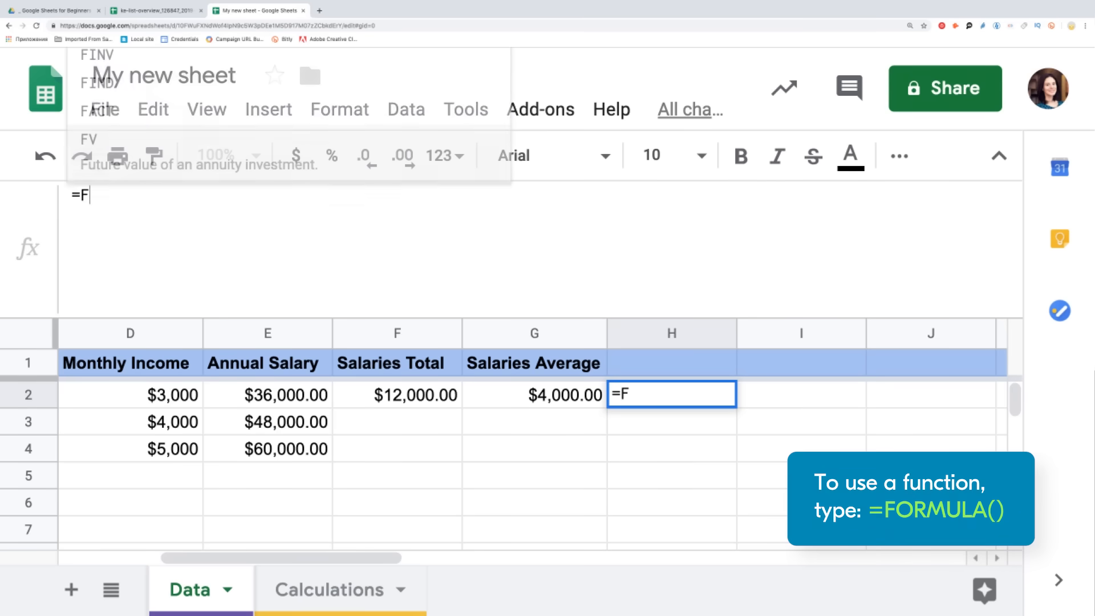
pyautogui.write('ilt')
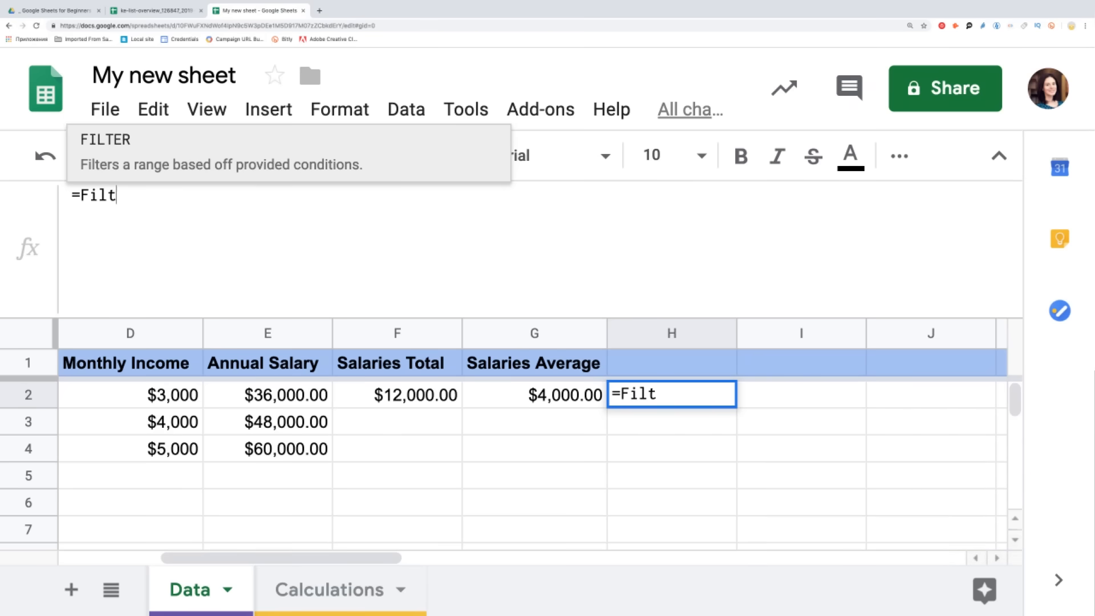
pyautogui.press('BackSpace')
pyautogui.press('BackSpace')
pyautogui.press('BackSpace')
pyautogui.press('BackSpace')
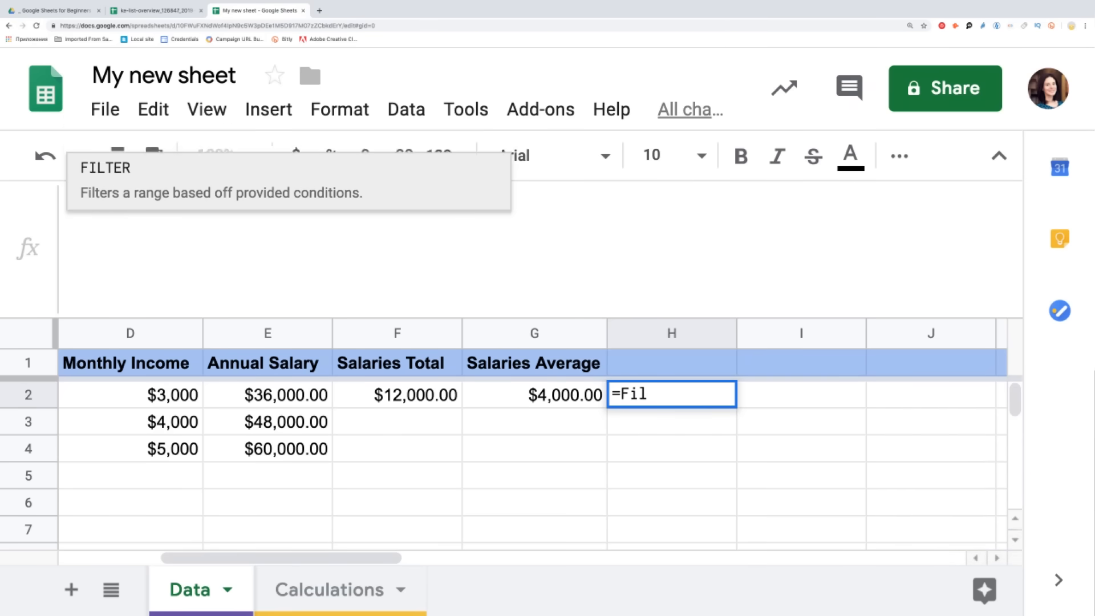
pyautogui.press('BackSpace')
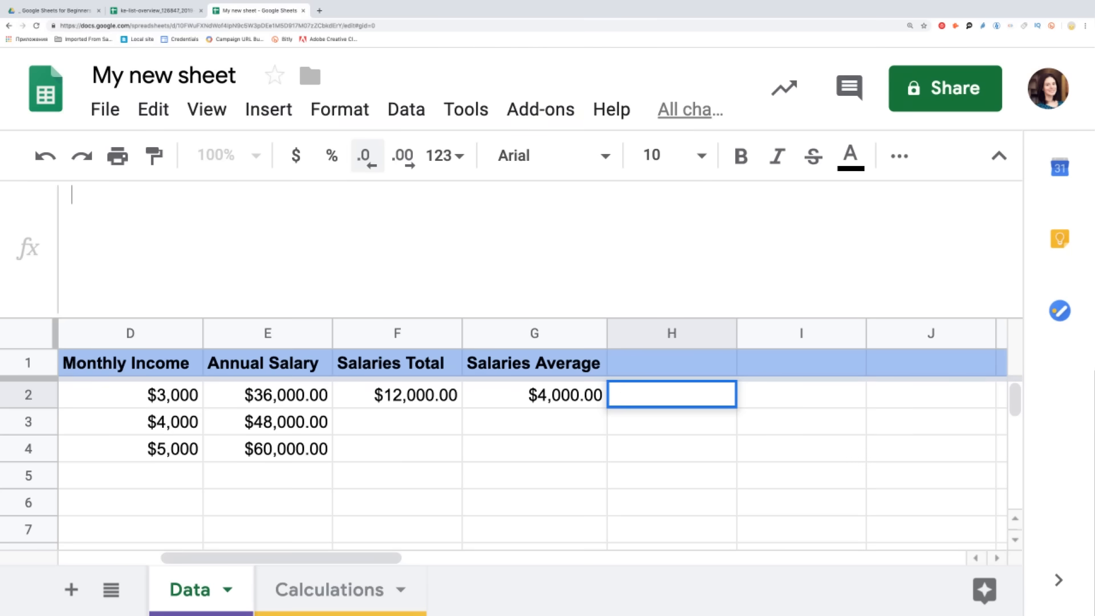
pyautogui.press('Return')
# Look through the list of built-in functions and close it without choosing one
pyautogui.click(896, 156)
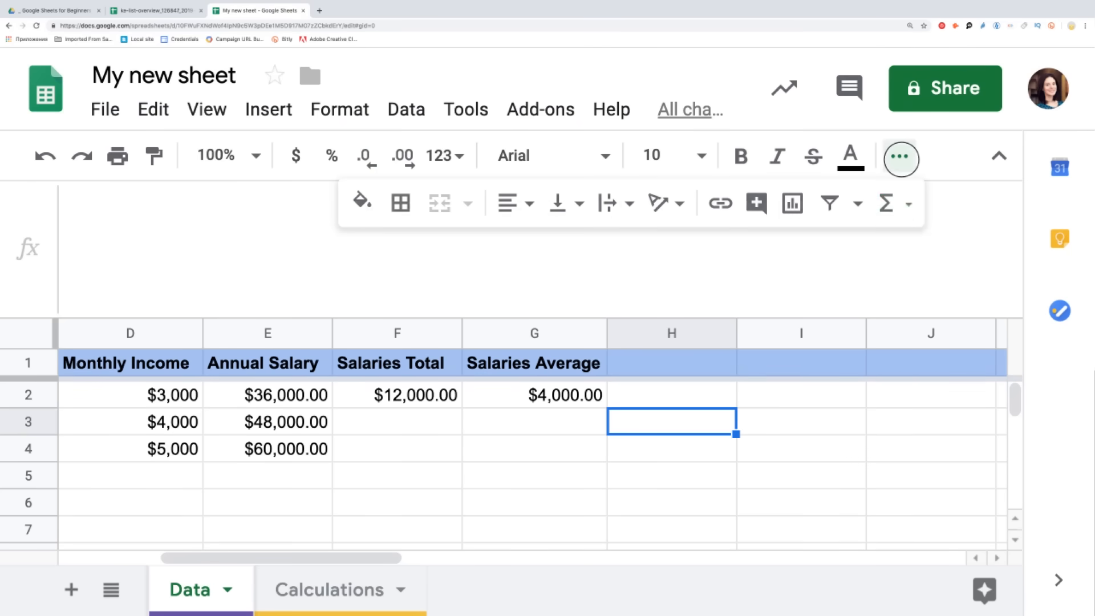
pyautogui.click(885, 203)
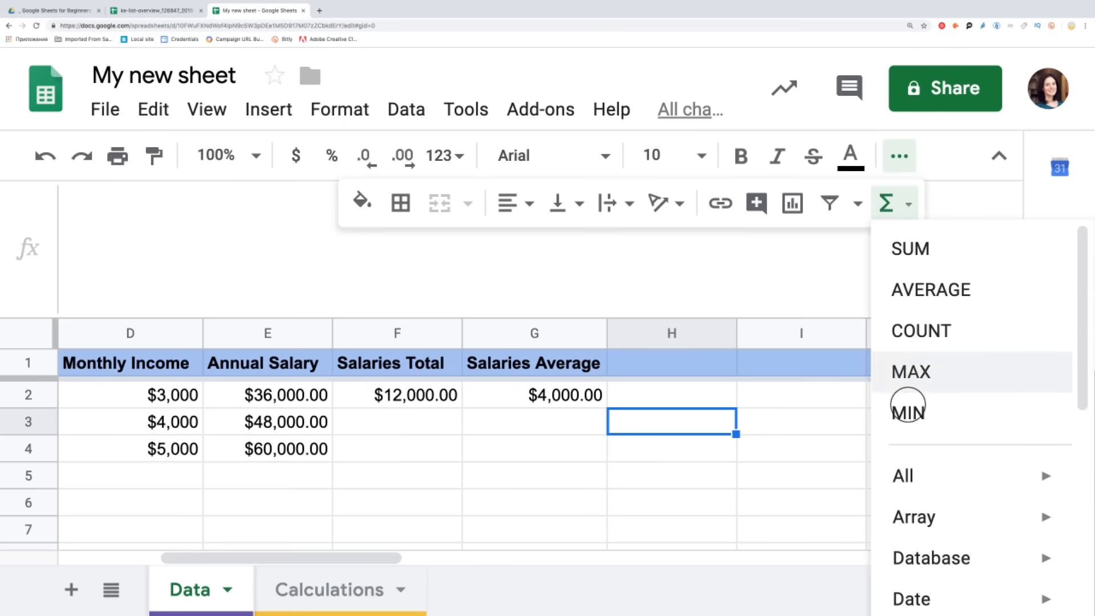
pyautogui.click(655, 399)
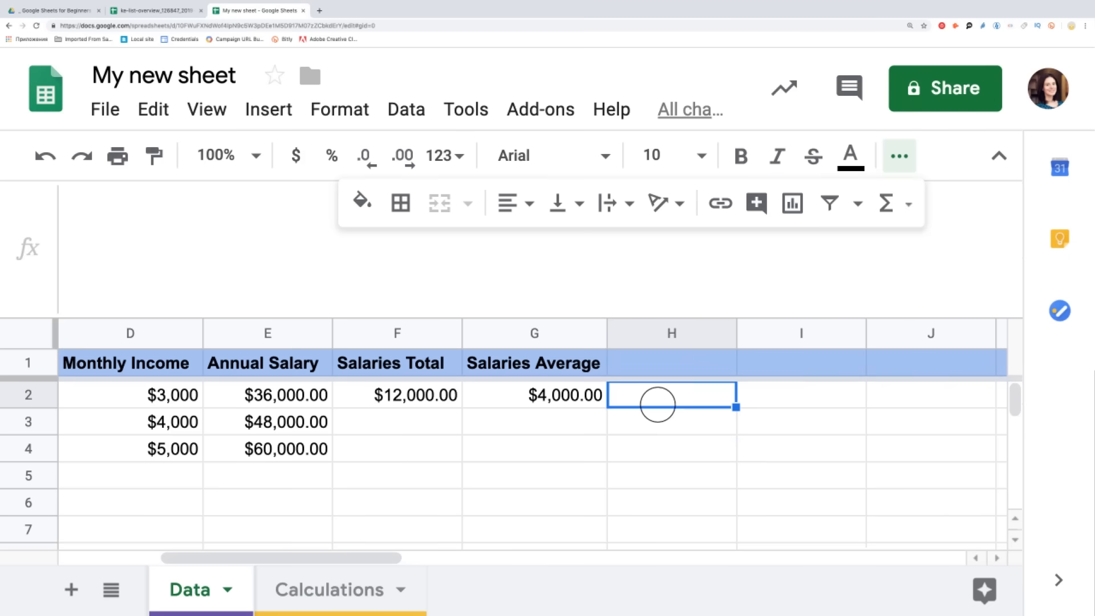
pyautogui.press('Return')
# Enter =SUM(D2:D4) in F3, picking SUM from the built-in function list and the Monthly Income values as its range
pyautogui.click(391, 420)
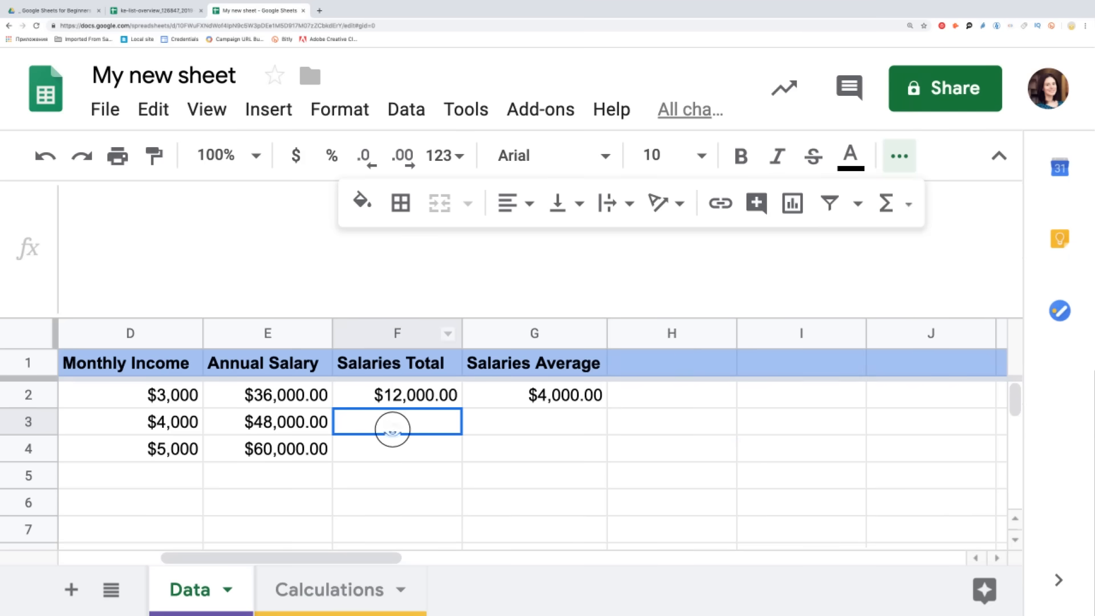
pyautogui.click(285, 247)
pyautogui.write('=')
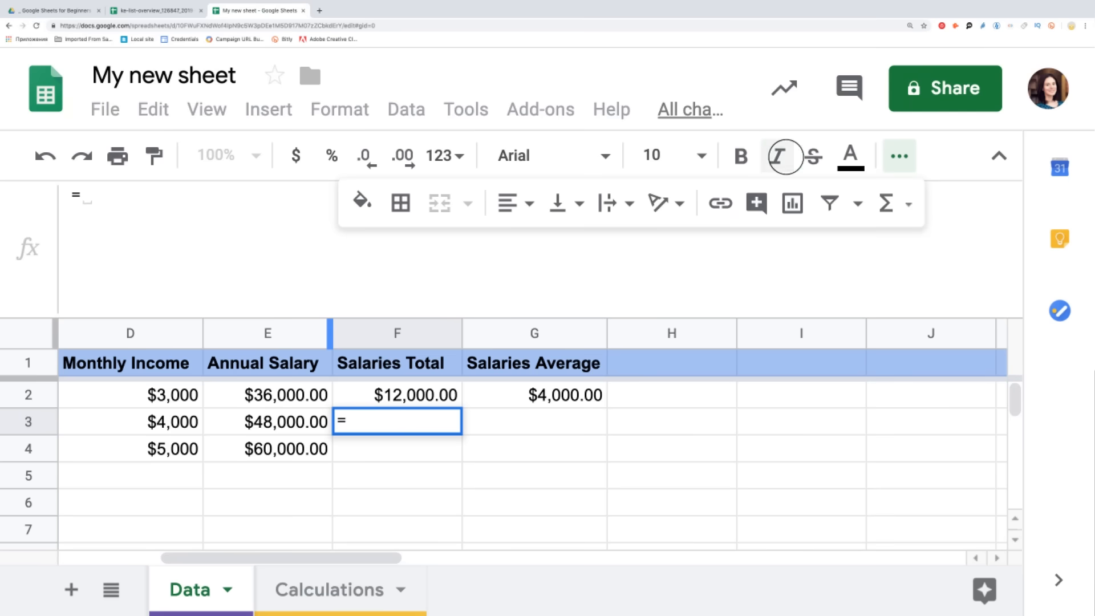
pyautogui.click(885, 204)
pyautogui.click(892, 245)
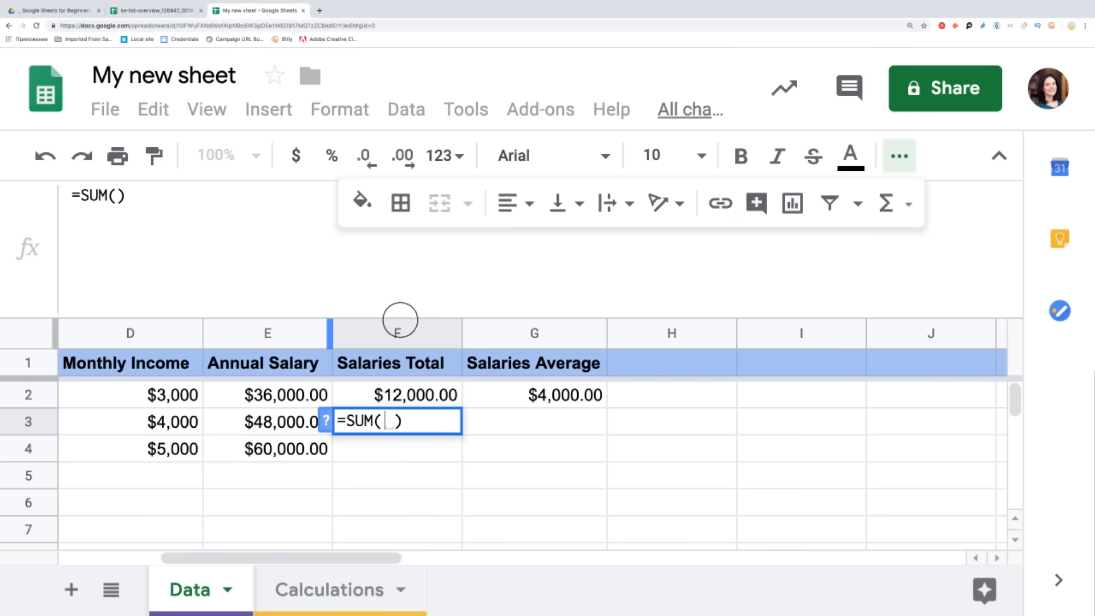
pyautogui.moveTo(261, 398); pyautogui.dragTo(276, 452)
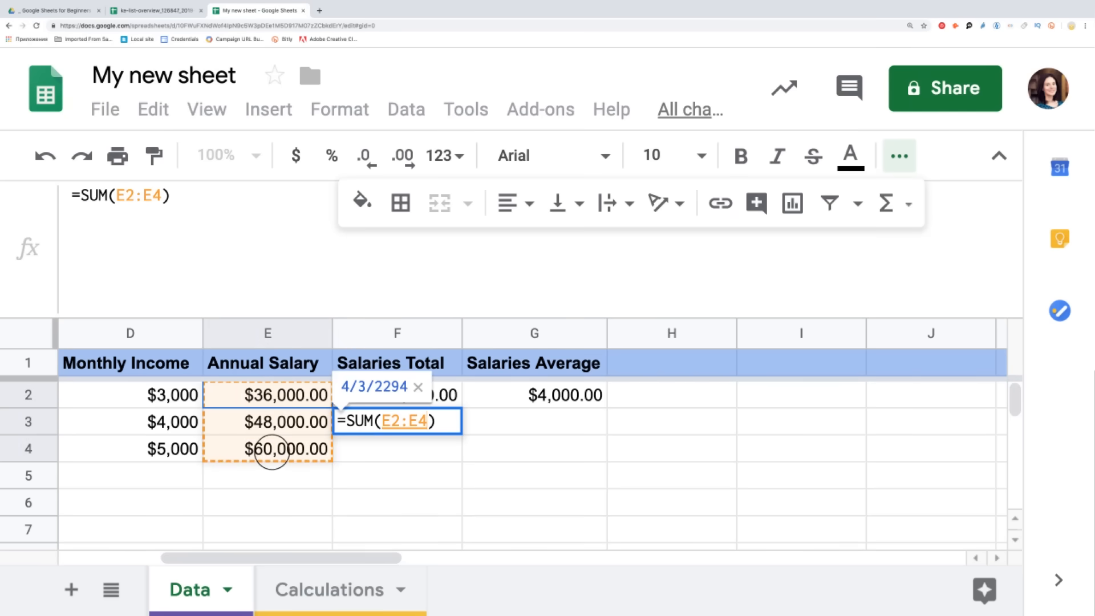
pyautogui.moveTo(163, 395); pyautogui.dragTo(166, 452)
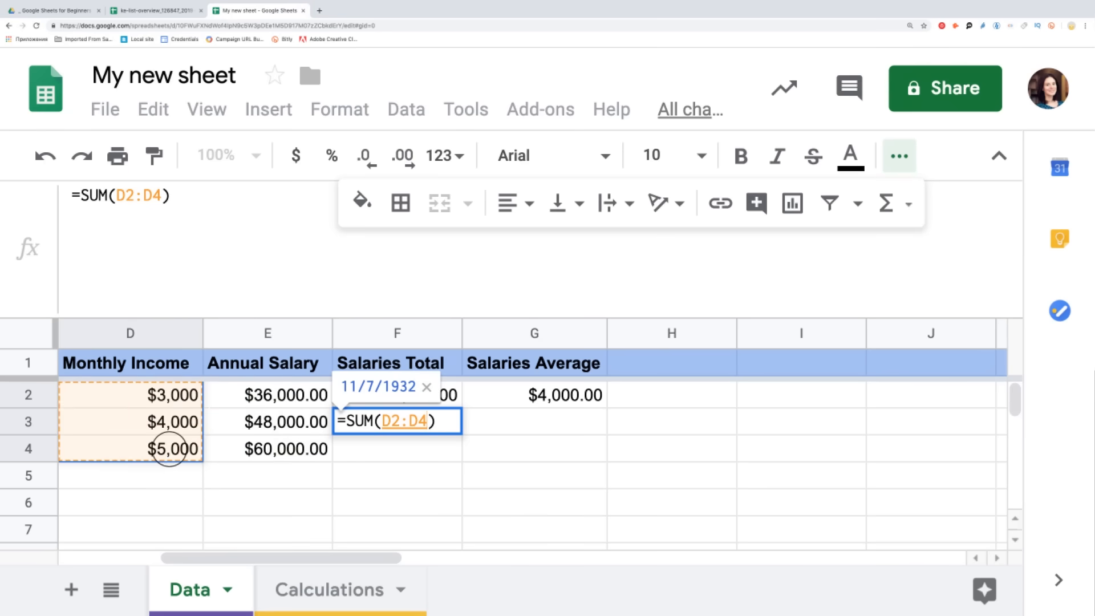
pyautogui.click(391, 433)
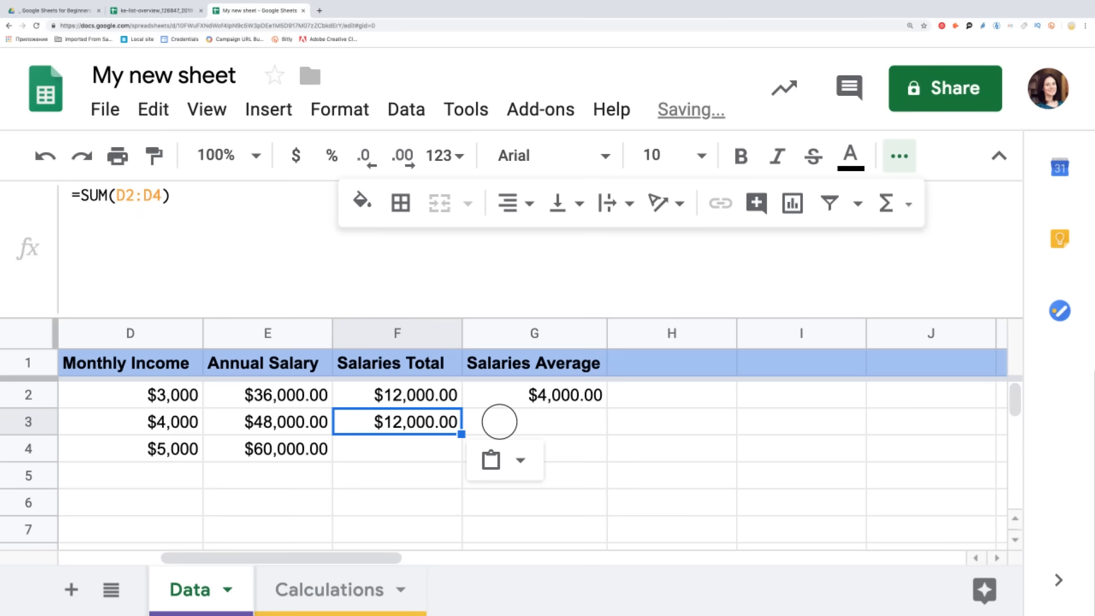
# Enter =AVERAGE(D2:D4) in G3, picking AVERAGE from the built-in function list and the Monthly Income values as its range
pyautogui.click(499, 422)
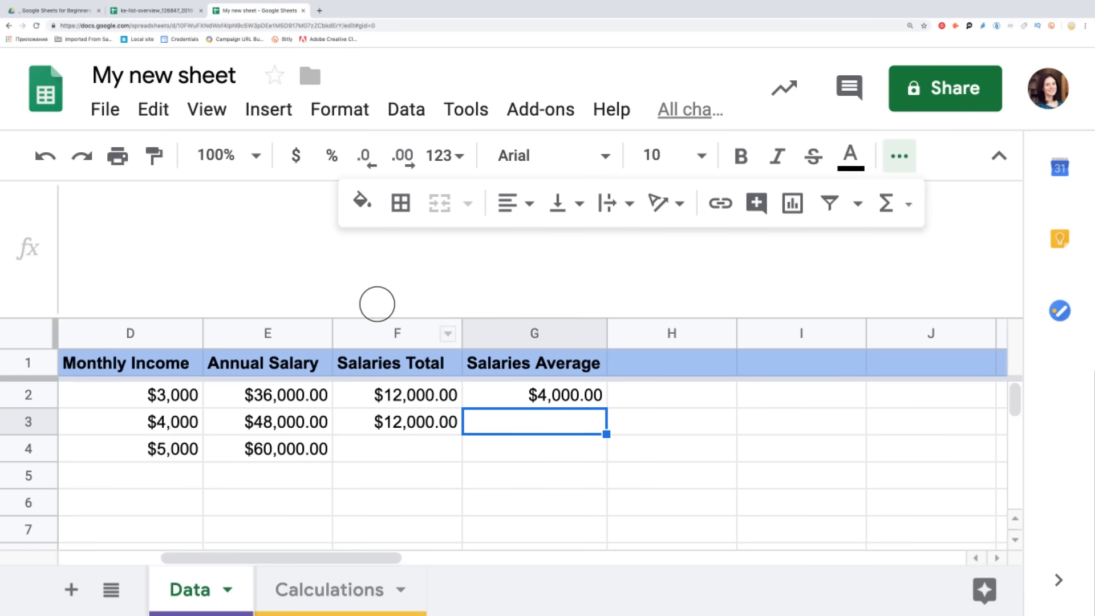
pyautogui.click(374, 290)
pyautogui.write('=')
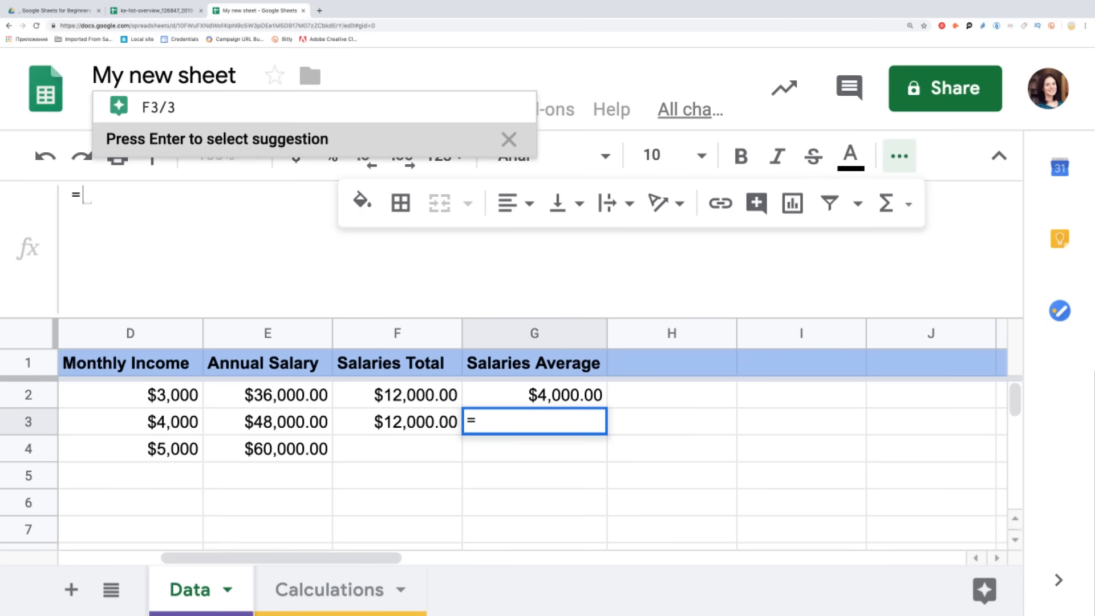
pyautogui.click(906, 201)
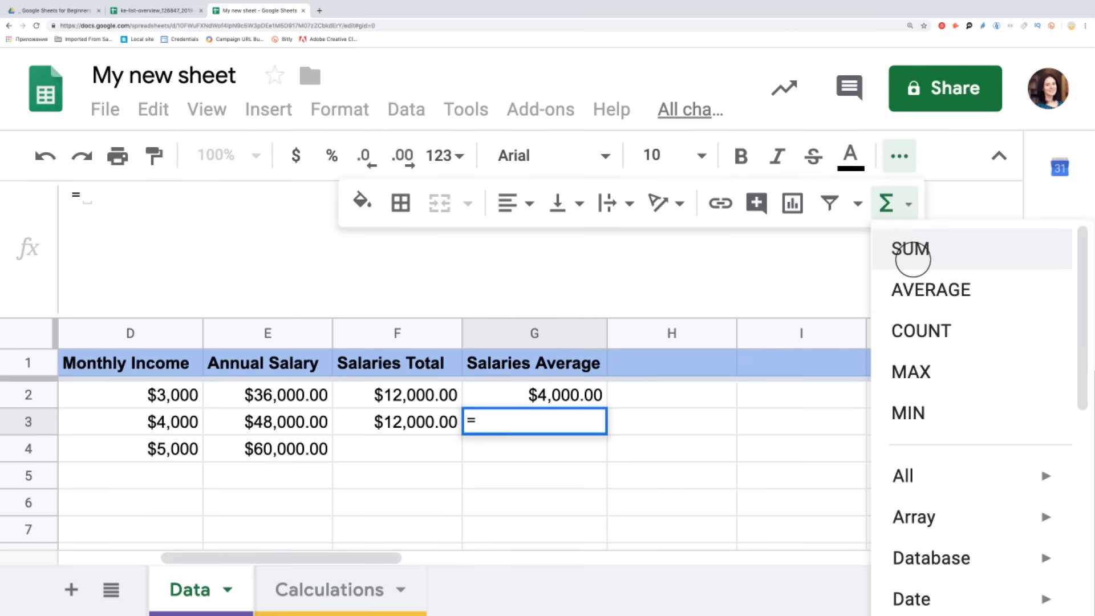
pyautogui.click(912, 291)
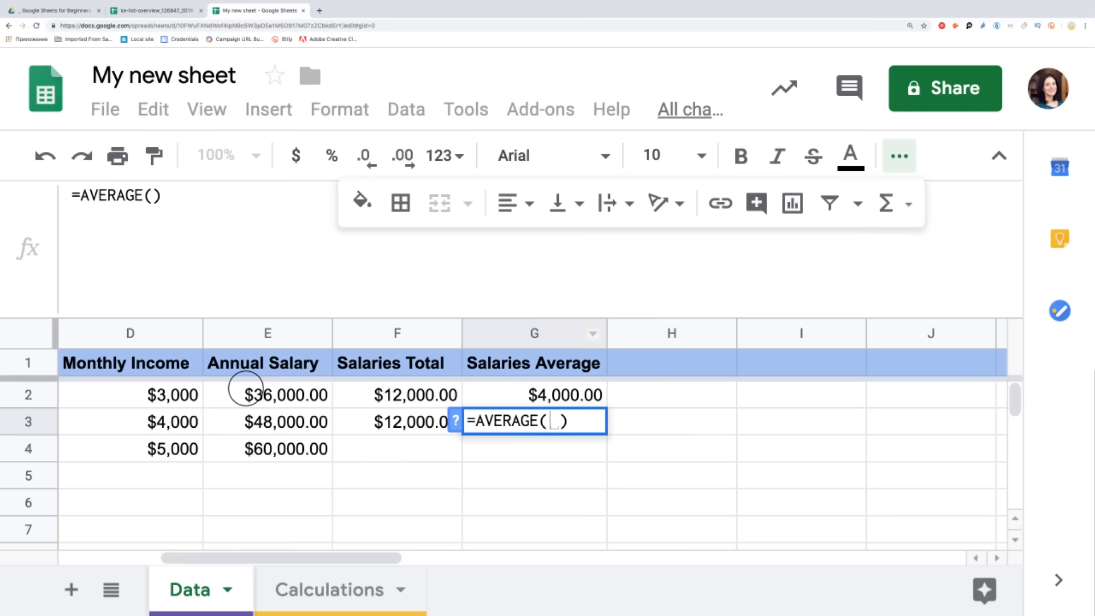
pyautogui.moveTo(174, 393); pyautogui.dragTo(178, 446)
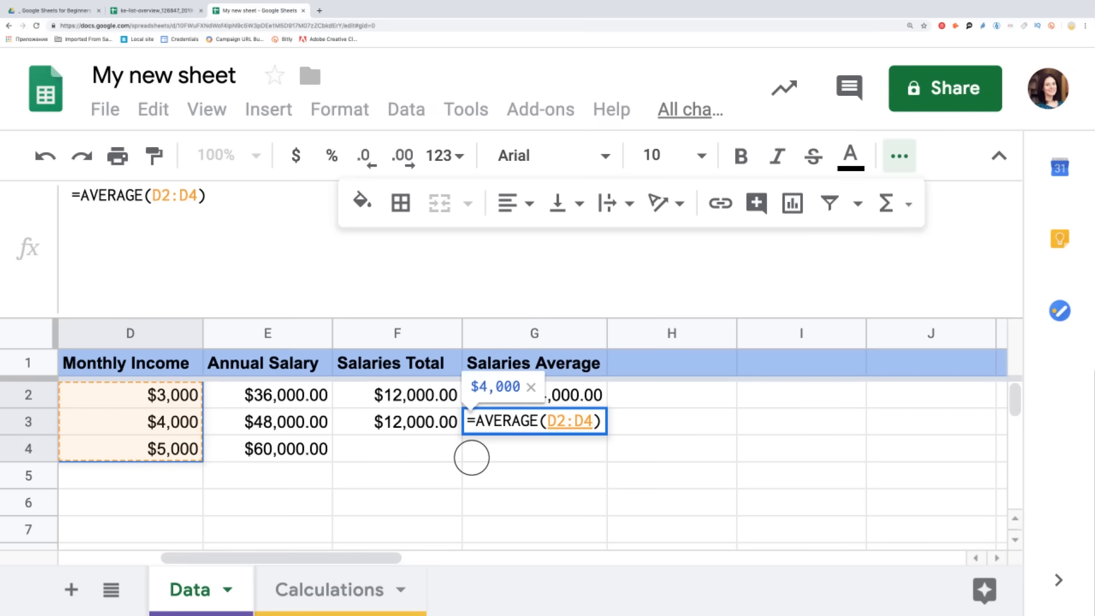
pyautogui.click(209, 201)
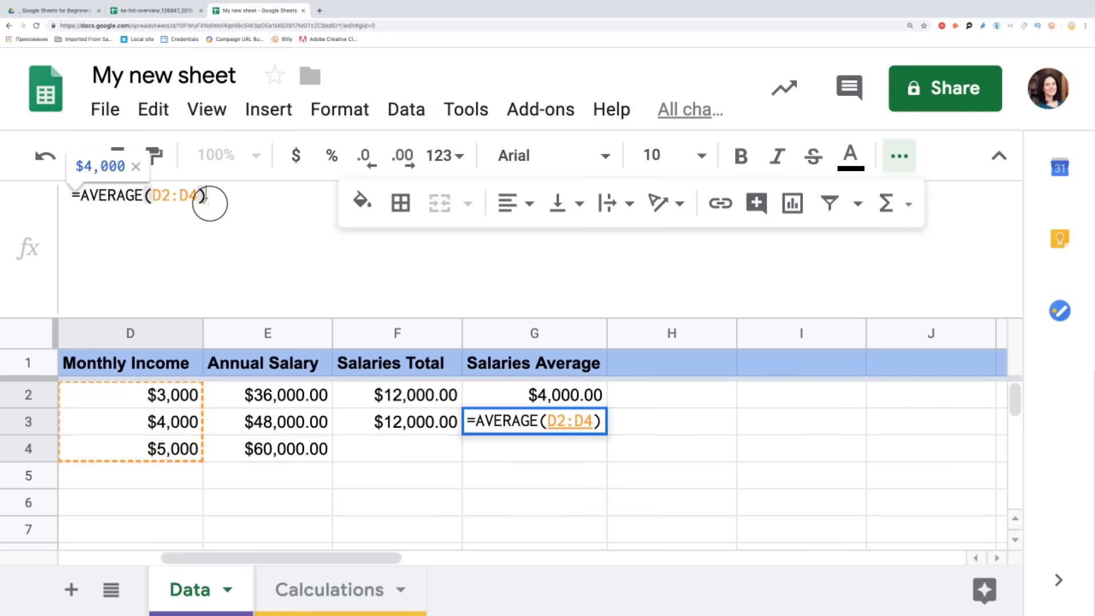
pyautogui.press('Return')
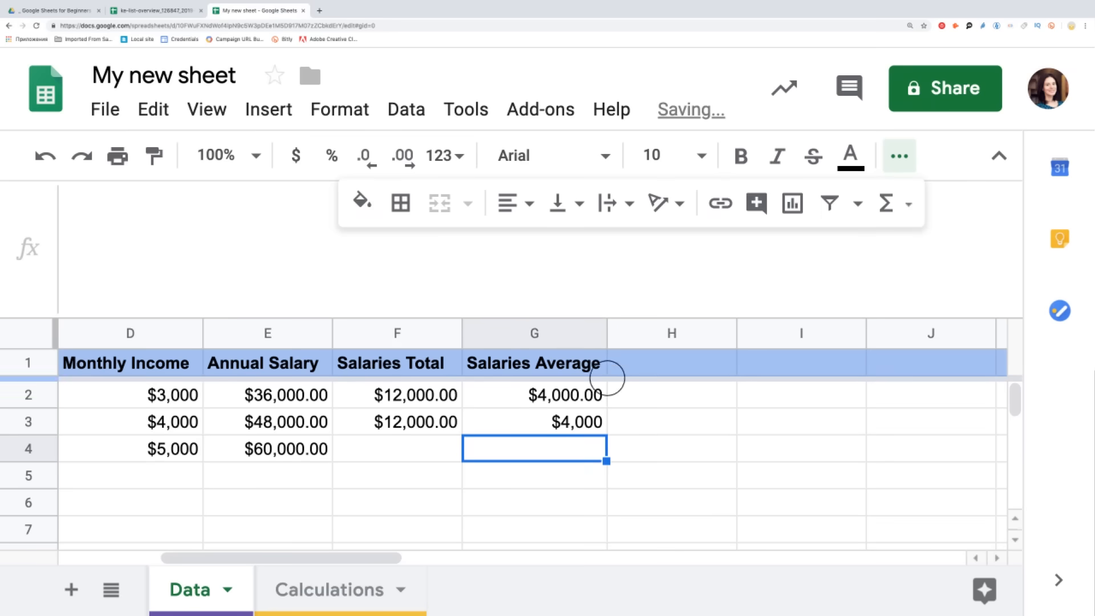
# Add the column header "# of employees" in H1
pyautogui.click(644, 363)
pyautogui.write('# ')
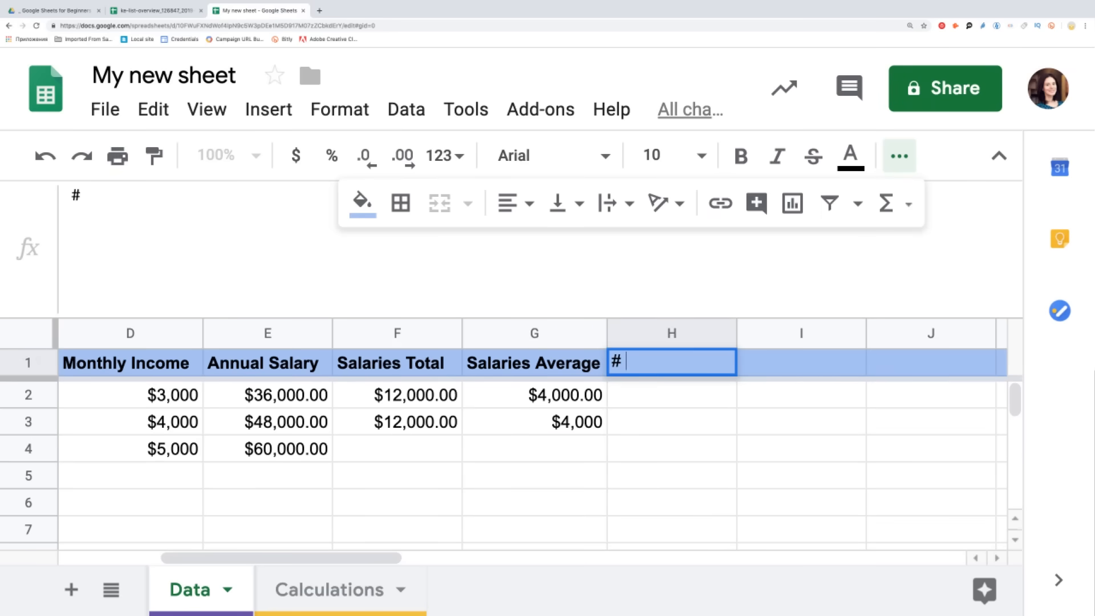
pyautogui.write('of employ')
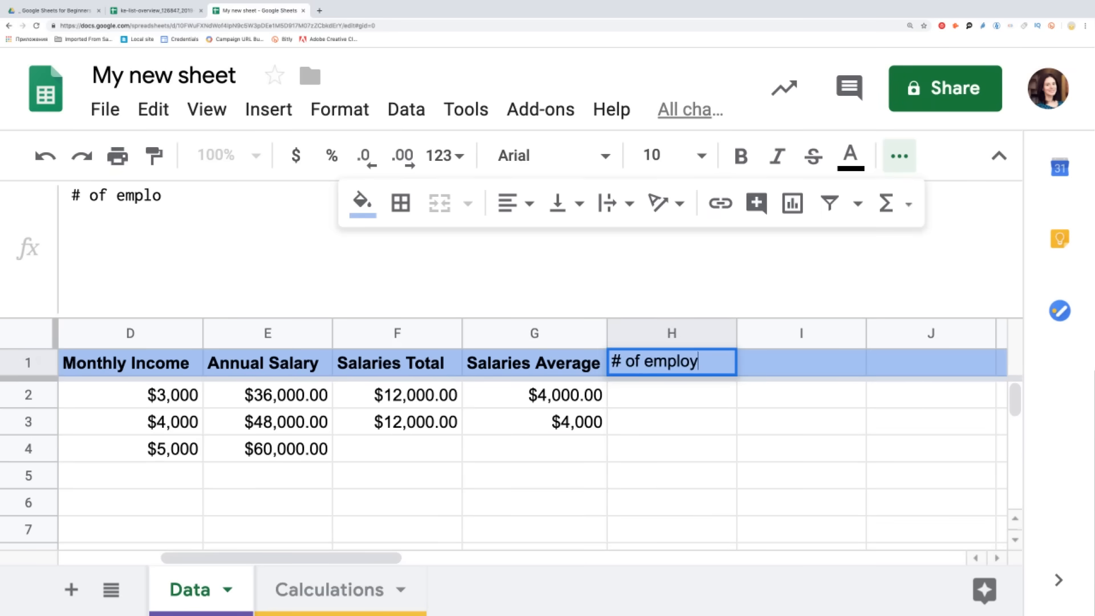
pyautogui.write('ees')
pyautogui.press('Return')
# Enter =COUNT(D2:D4) in H2, picking COUNT from the built-in function list and the Monthly Income values as its range
pyautogui.write('=')
pyautogui.click(885, 201)
pyautogui.click(889, 328)
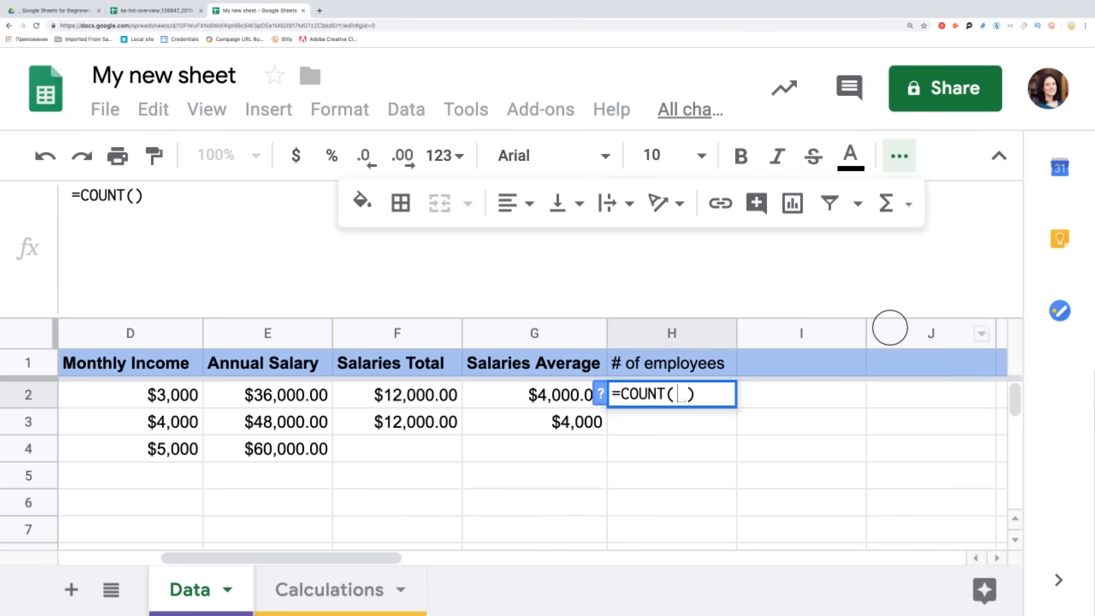
pyautogui.moveTo(160, 394); pyautogui.dragTo(161, 456)
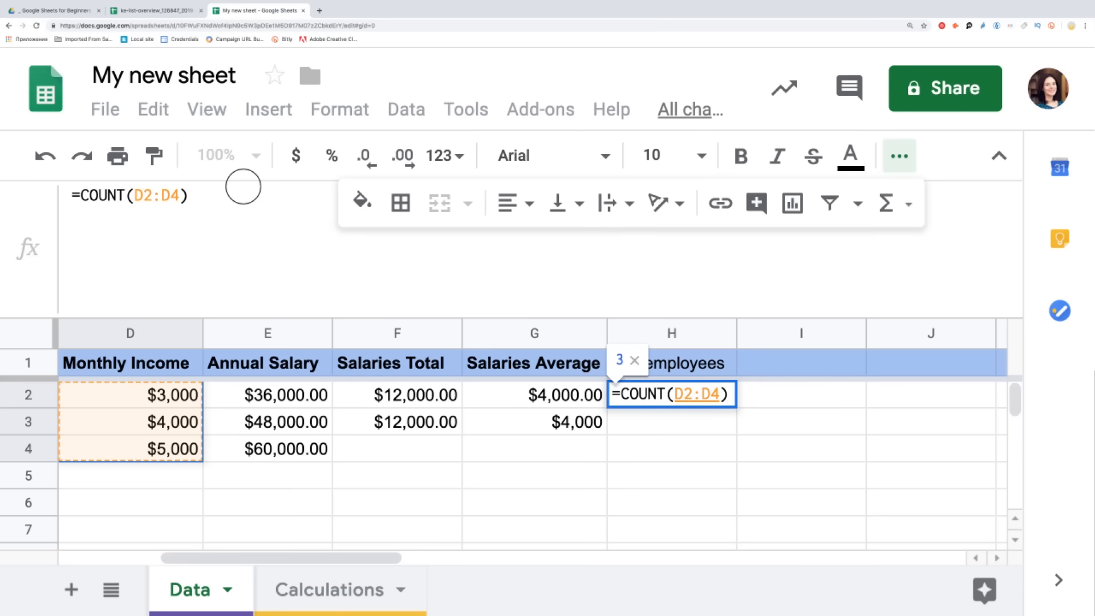
pyautogui.click(208, 195)
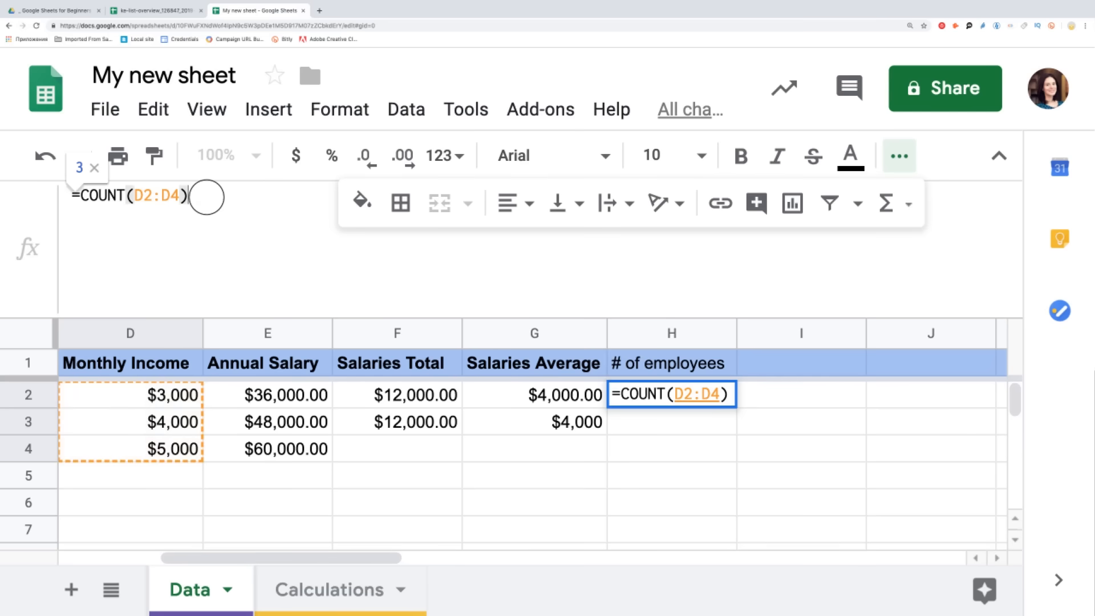
pyautogui.press('Return')
# Make the "# of employees" header in H1 bold
pyautogui.click(663, 367)
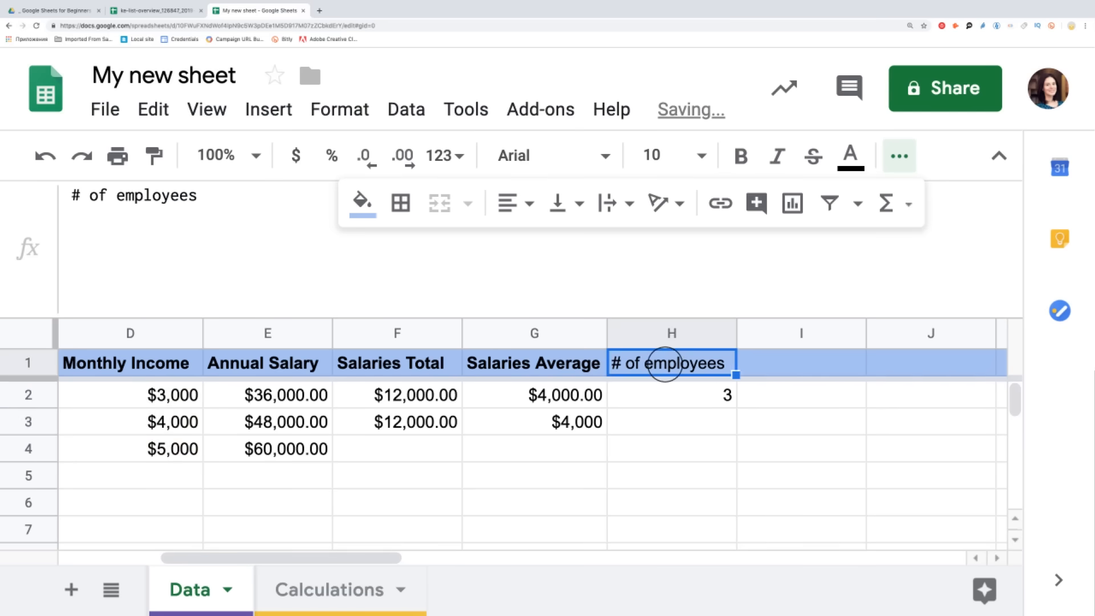
pyautogui.hotkey('ctrl', 'b')
pyautogui.click(756, 429)
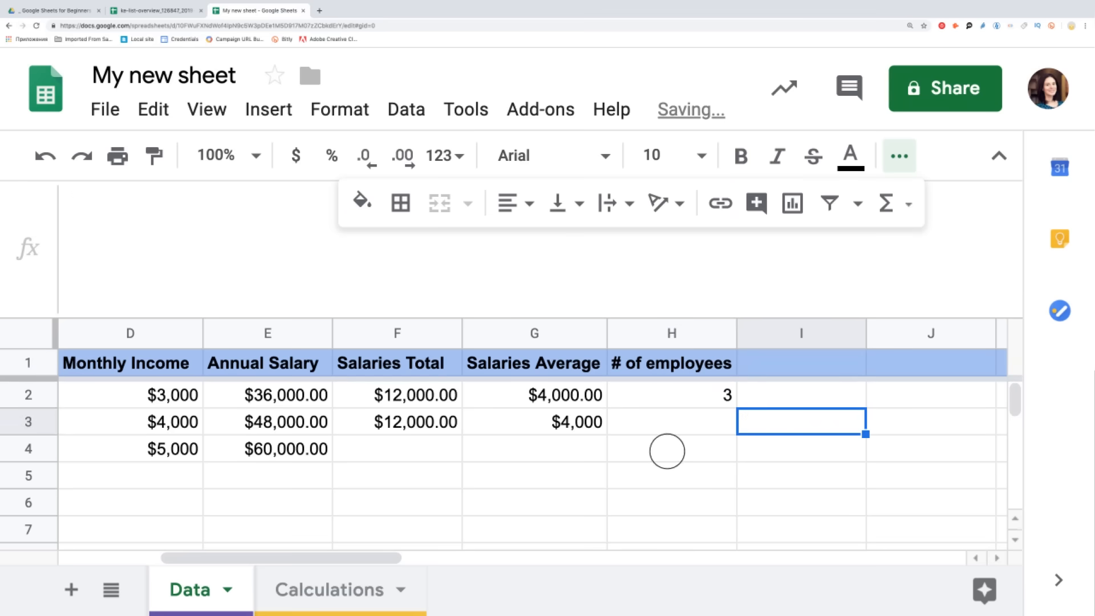
# Insert a note reading "hello" on the Name header in A1
pyautogui.hscroll(-5, 451, 439)
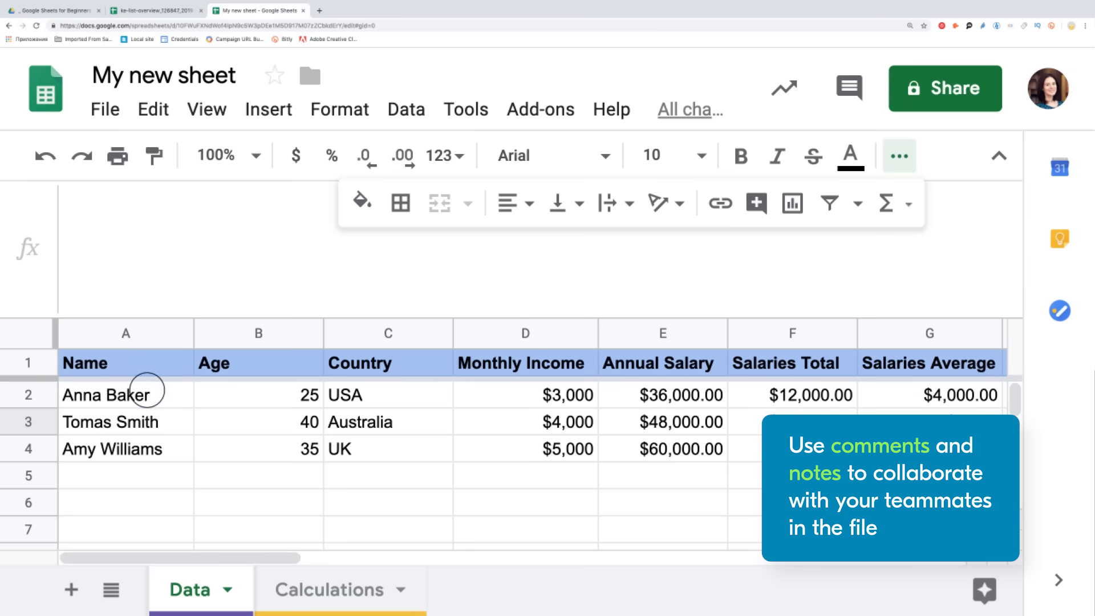
pyautogui.click(156, 366)
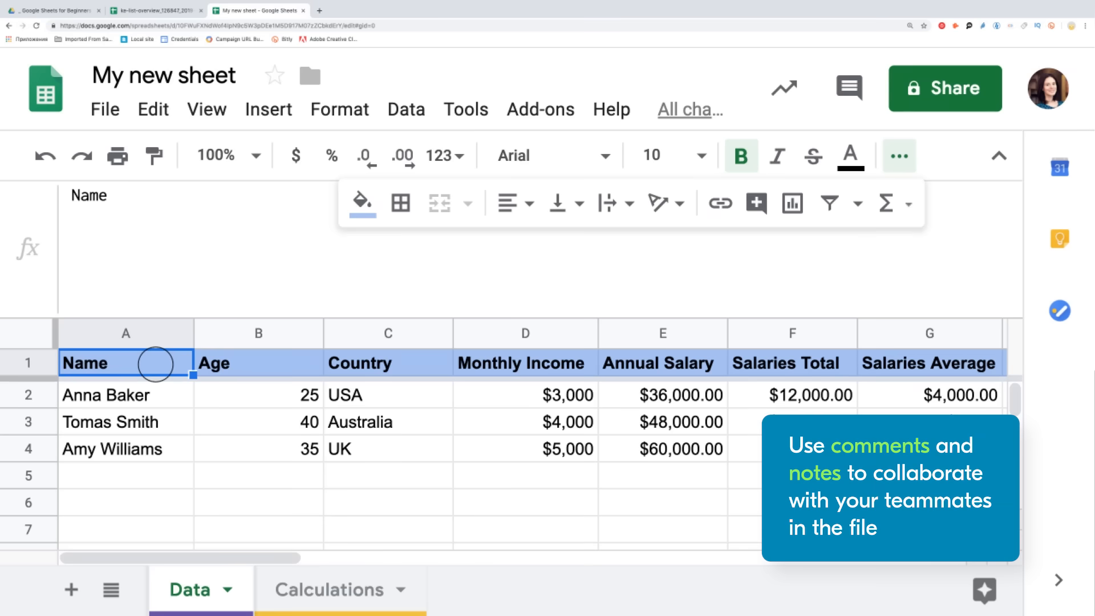
pyautogui.rightClick(156, 364)
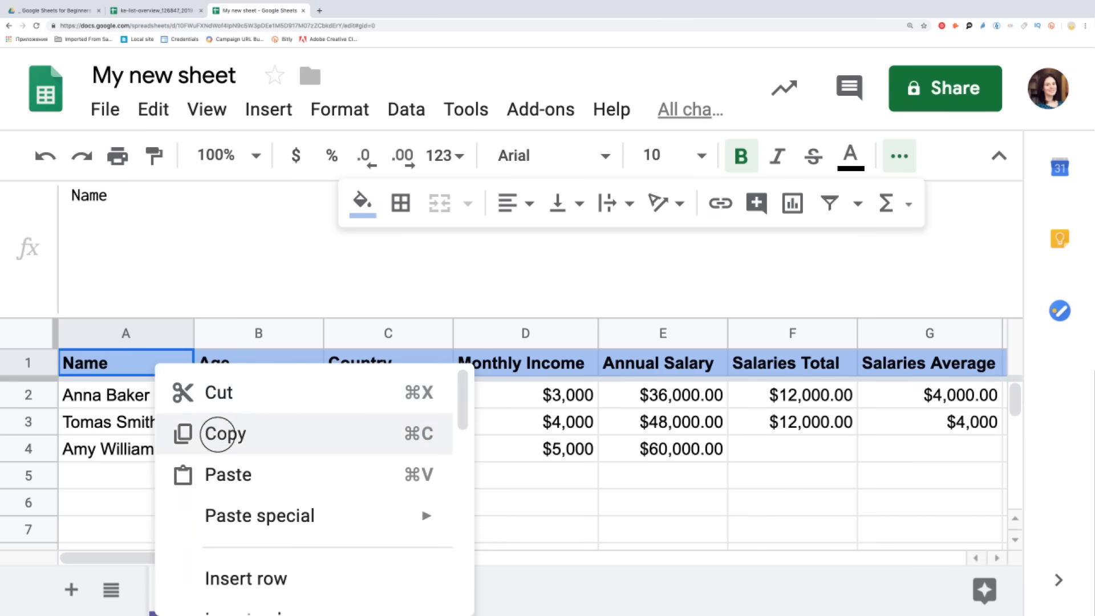
pyautogui.scroll(-1, 227, 465)
pyautogui.scroll(-4, 227, 465)
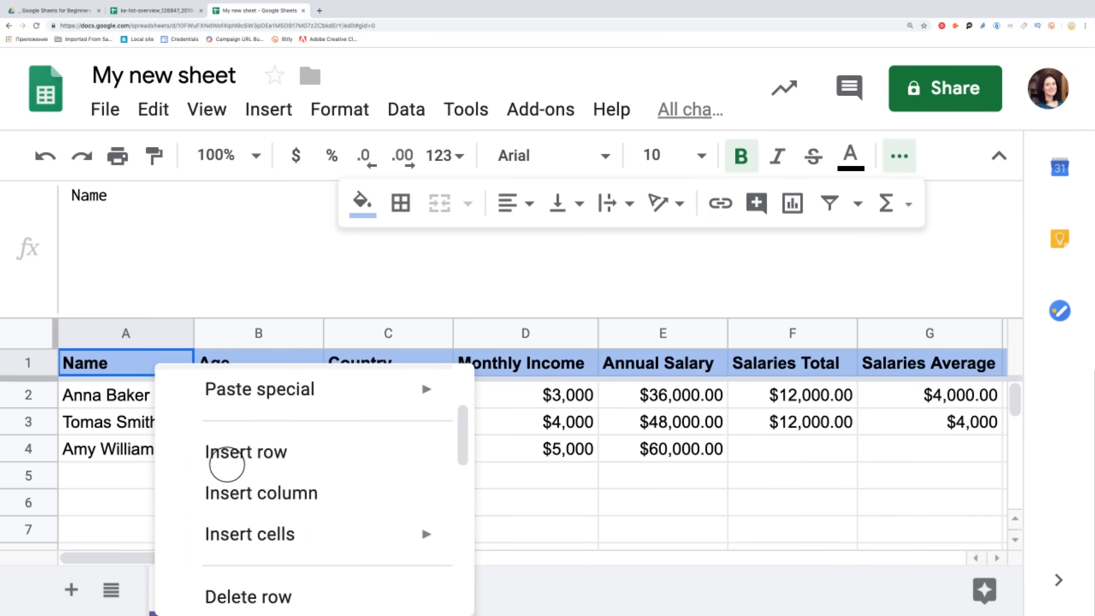
pyautogui.scroll(-4, 227, 465)
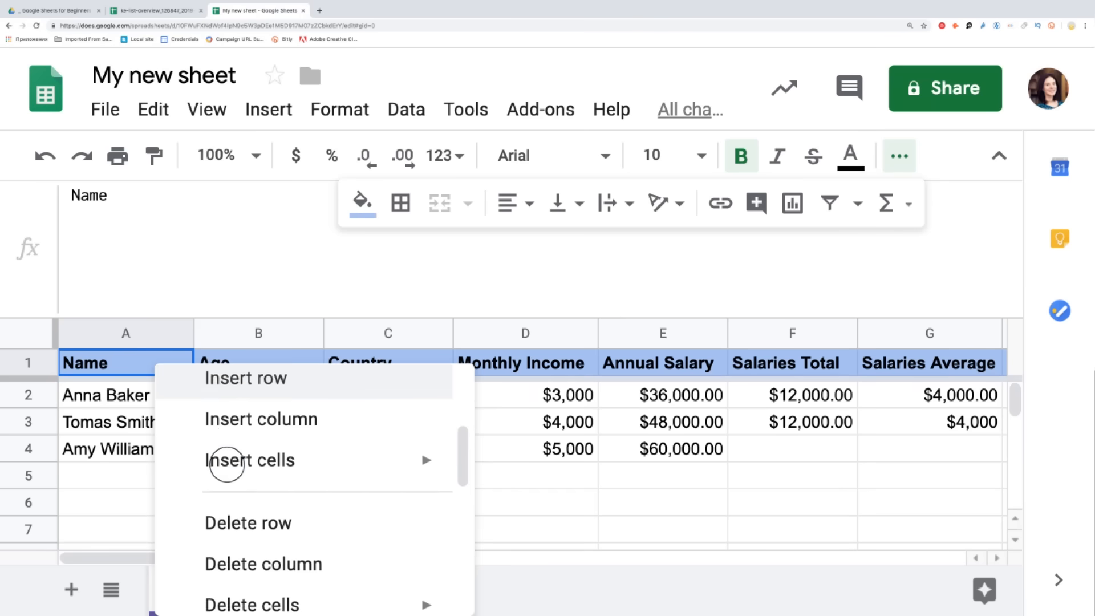
pyautogui.scroll(-5, 226, 465)
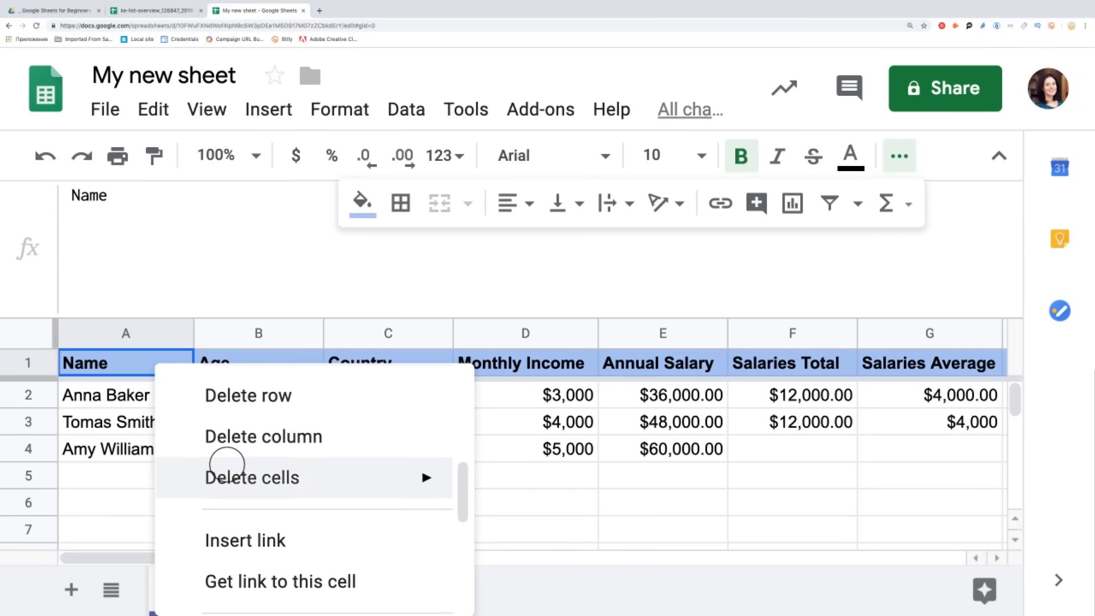
pyautogui.scroll(-4, 227, 464)
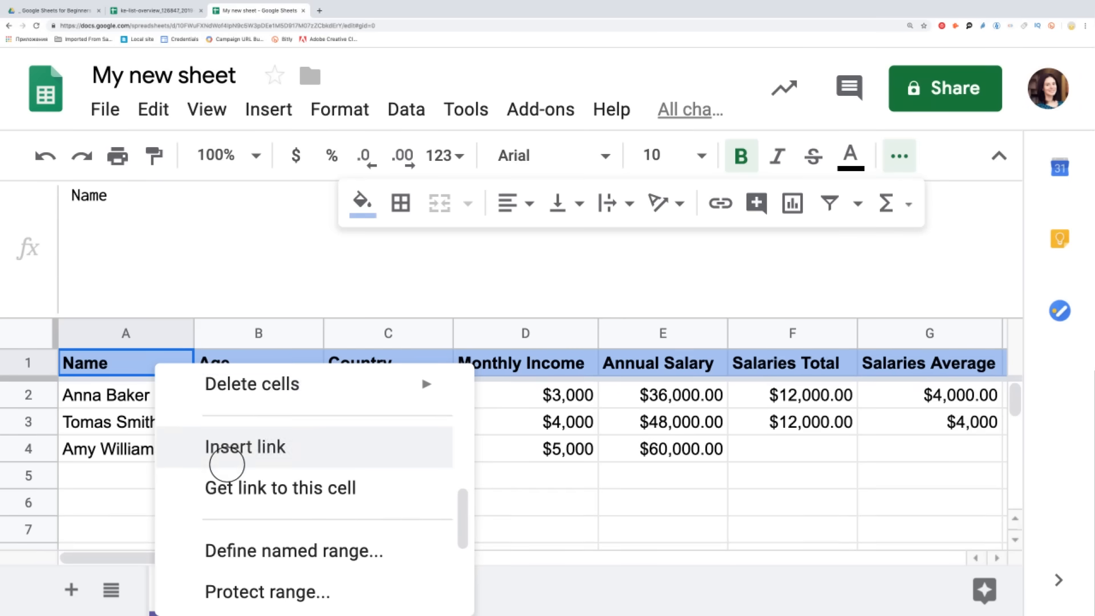
pyautogui.scroll(-4, 227, 465)
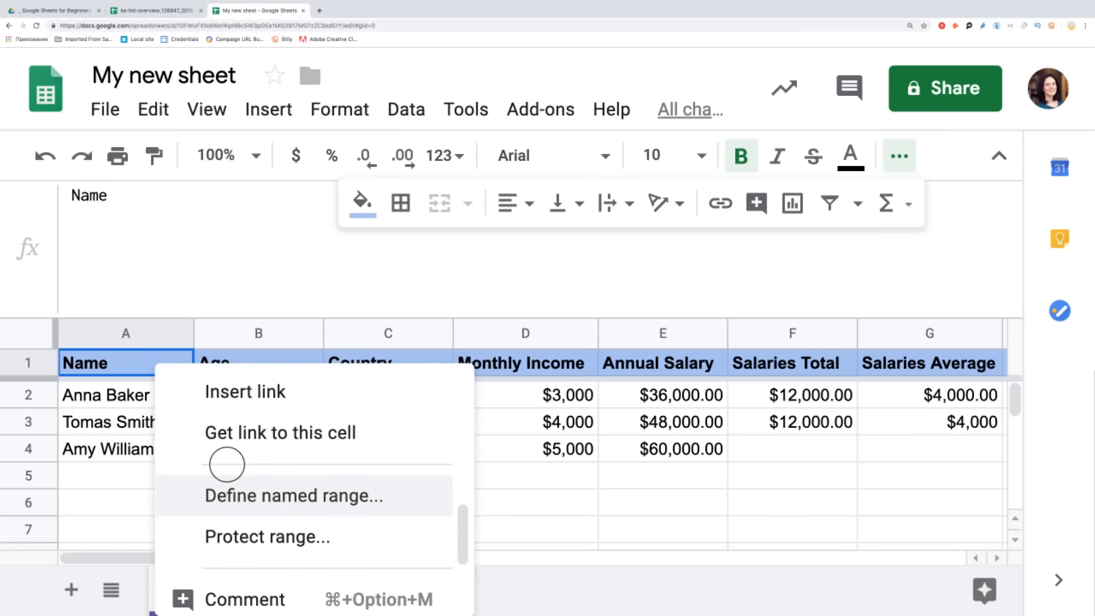
pyautogui.scroll(-2, 227, 465)
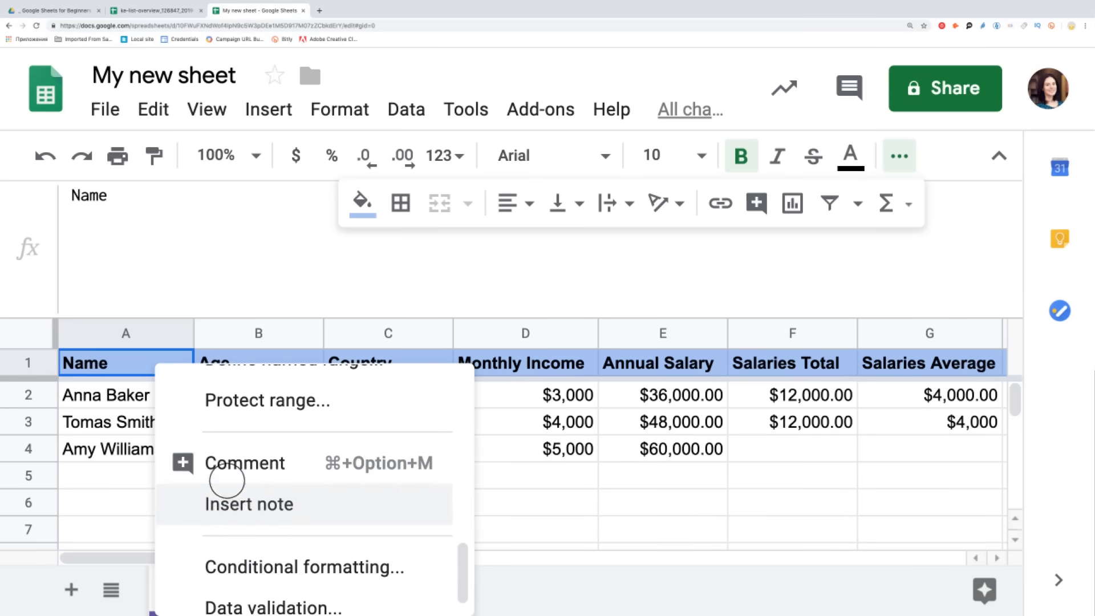
pyautogui.click(231, 515)
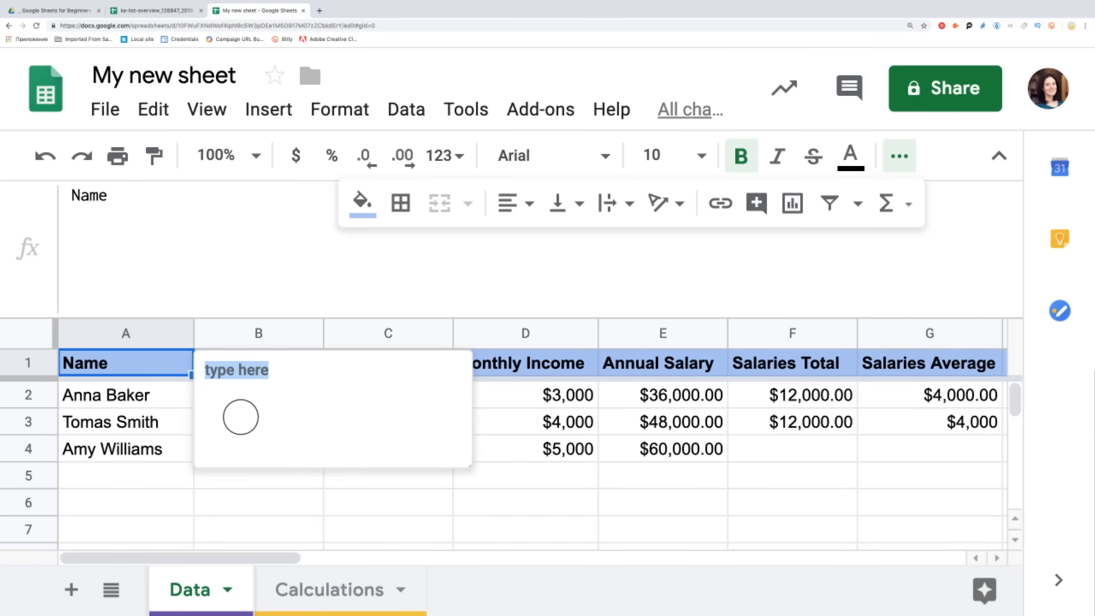
pyautogui.write('hello')
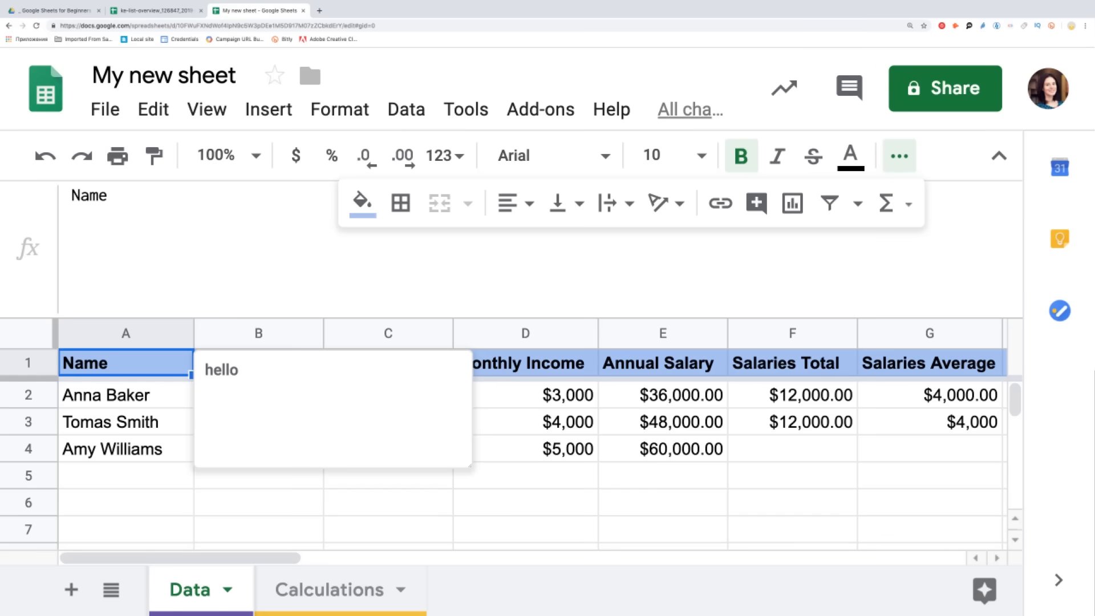
pyautogui.click(167, 396)
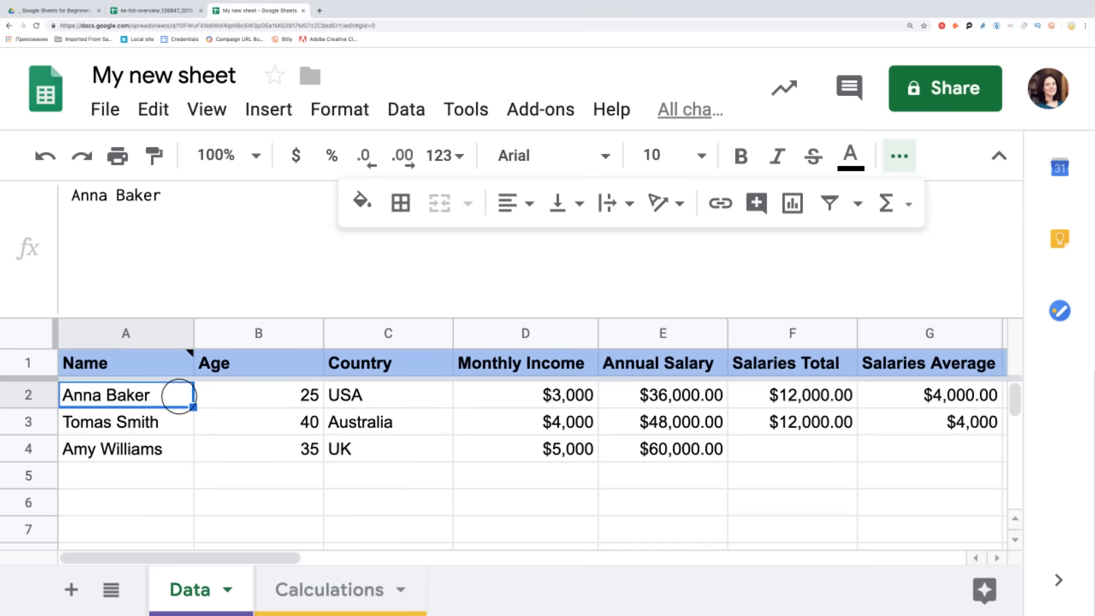
# Add a comment to cell A2 reading "Is this an employee name?" and post it
pyautogui.rightClick(178, 395)
pyautogui.scroll(-5, 252, 493)
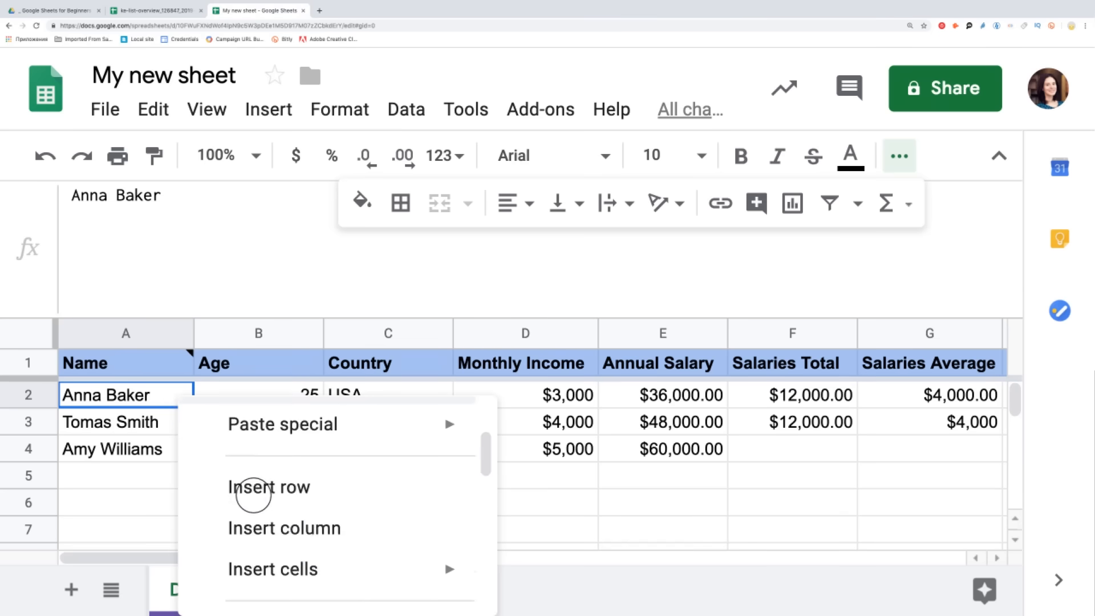
pyautogui.scroll(-6, 253, 493)
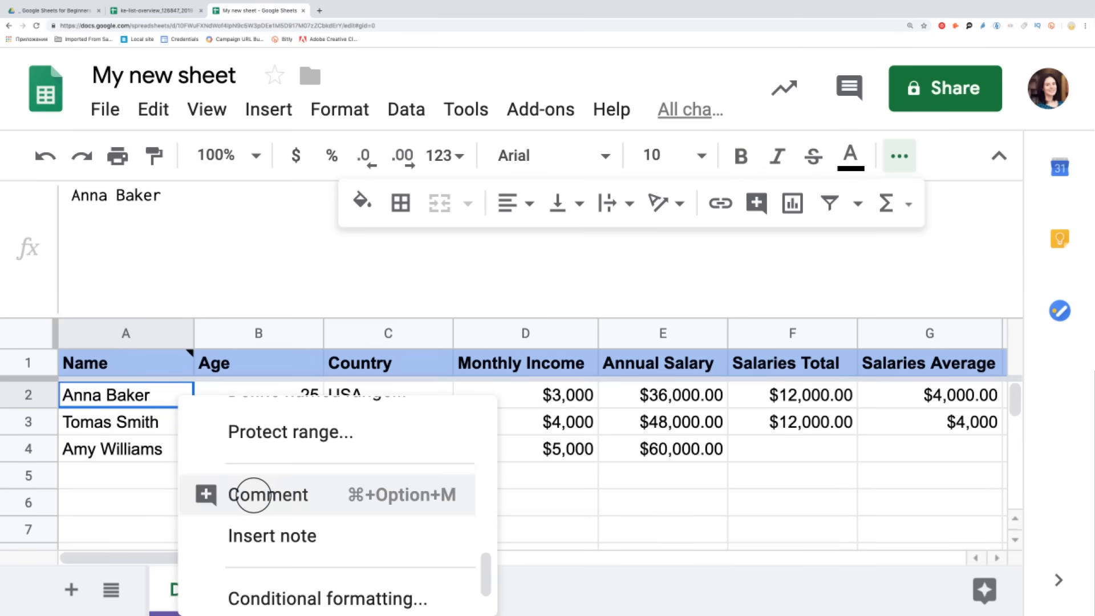
pyautogui.click(252, 495)
pyautogui.scroll(-3, 290, 441)
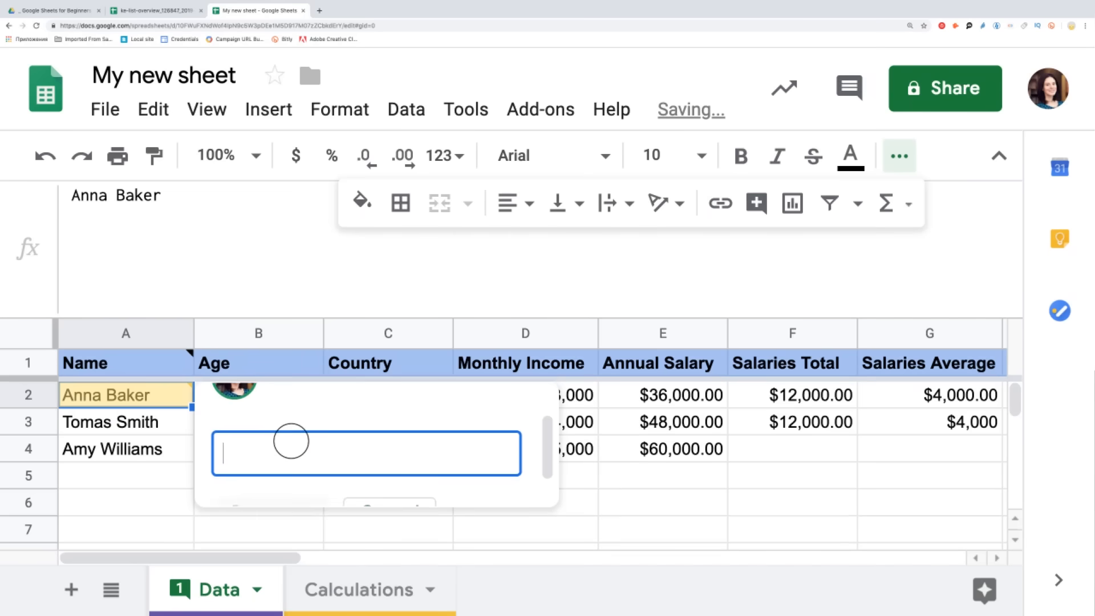
pyautogui.scroll(2, 290, 441)
pyautogui.scroll(-1, 291, 440)
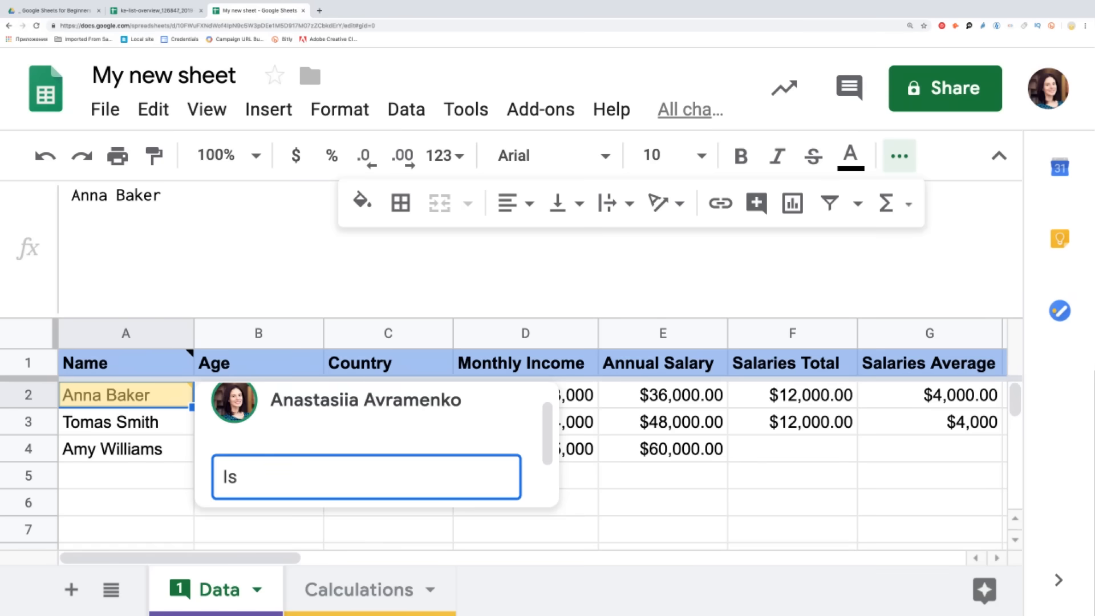
pyautogui.write('Is this an employee?')
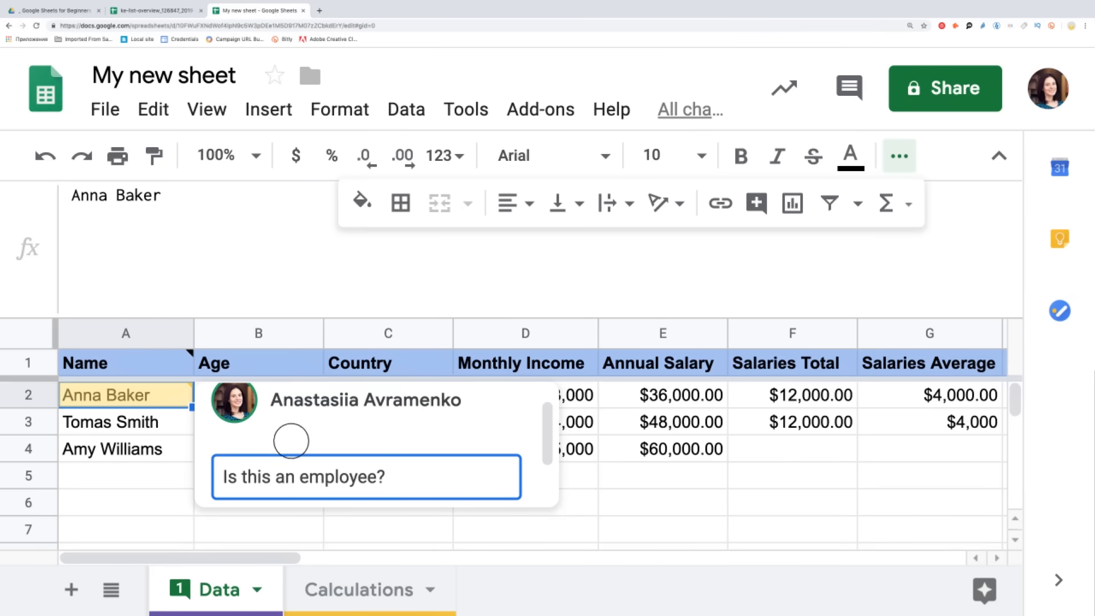
pyautogui.press('BackSpace')
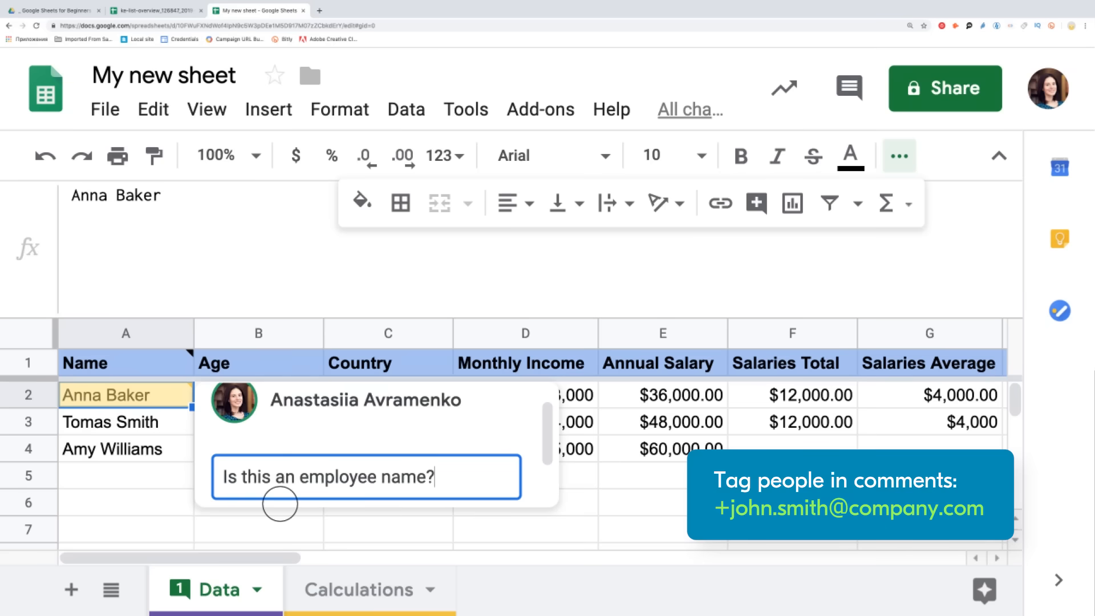
pyautogui.click(299, 474)
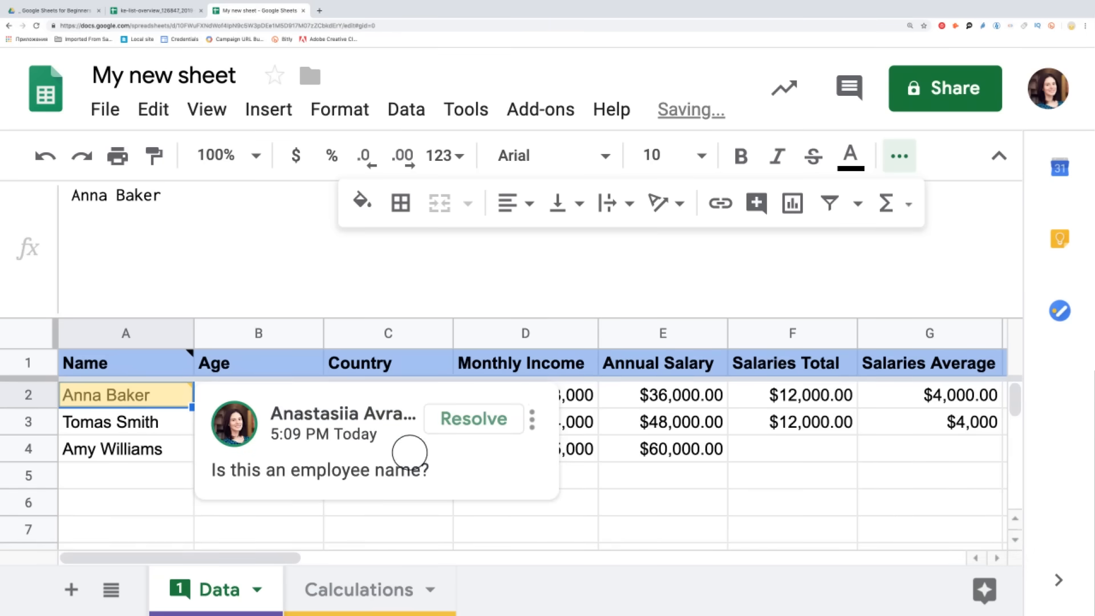
# Reply "yes" to the comment on cell A2 and review the discussion thread
pyautogui.click(432, 477)
pyautogui.click(357, 473)
pyautogui.write('yes')
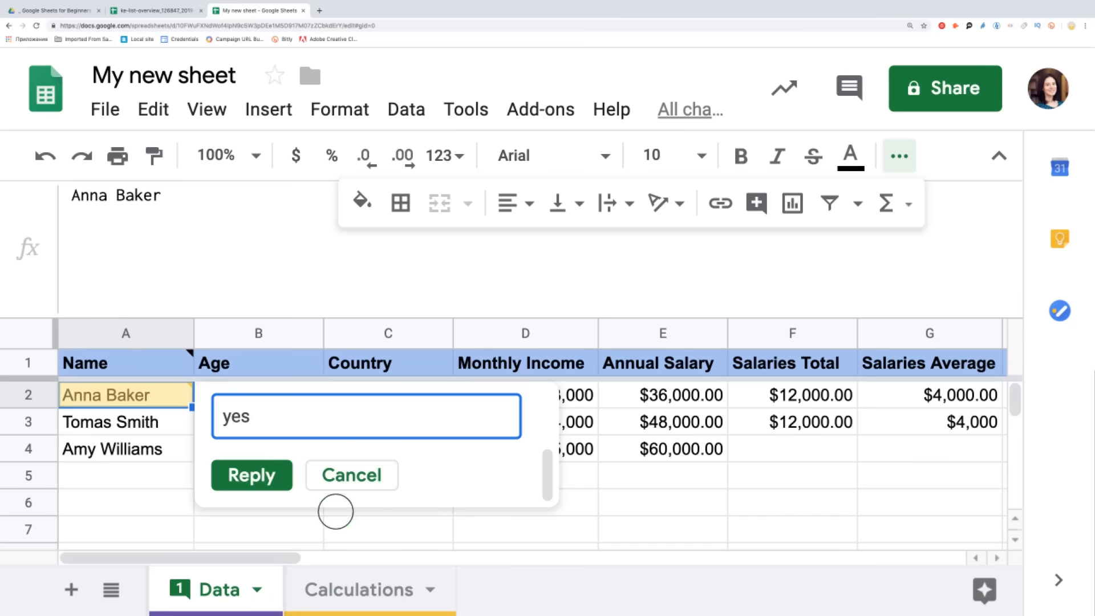
pyautogui.click(251, 475)
pyautogui.scroll(3, 330, 428)
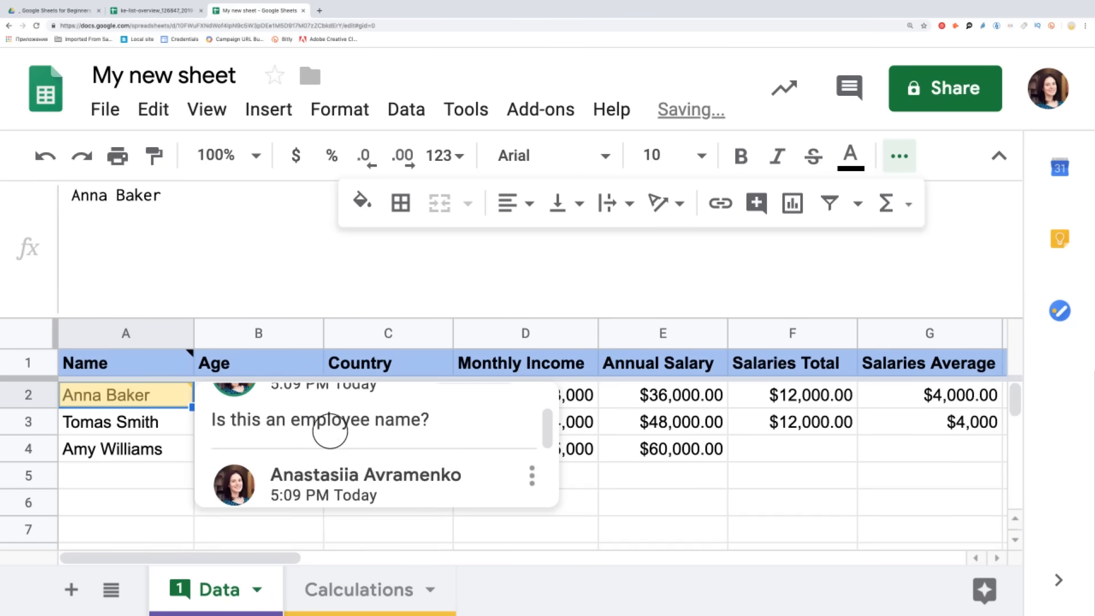
pyautogui.scroll(-3, 330, 431)
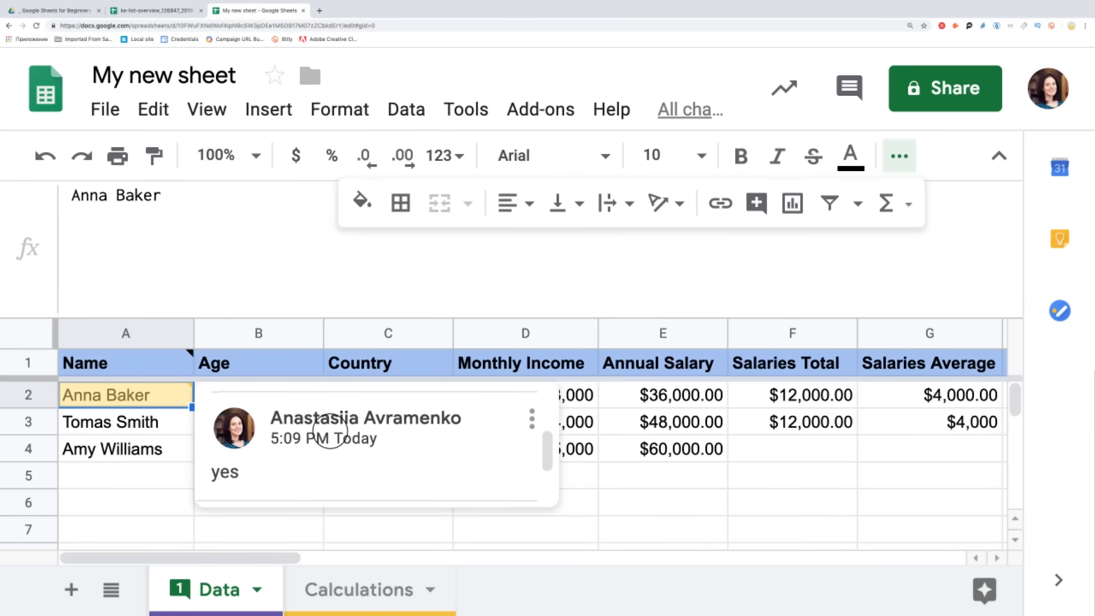
pyautogui.scroll(3, 330, 431)
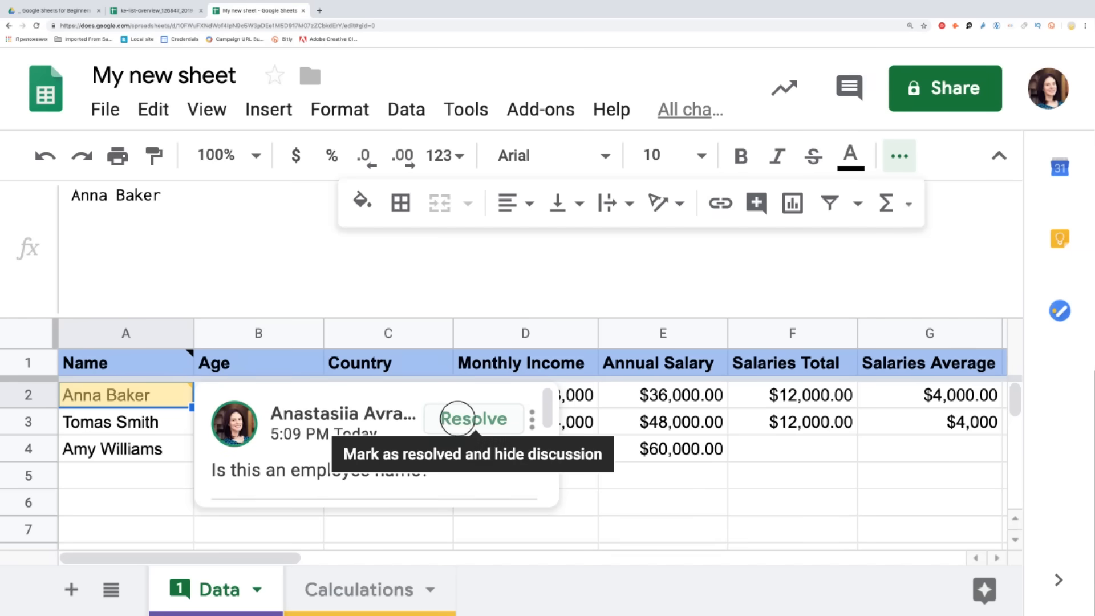